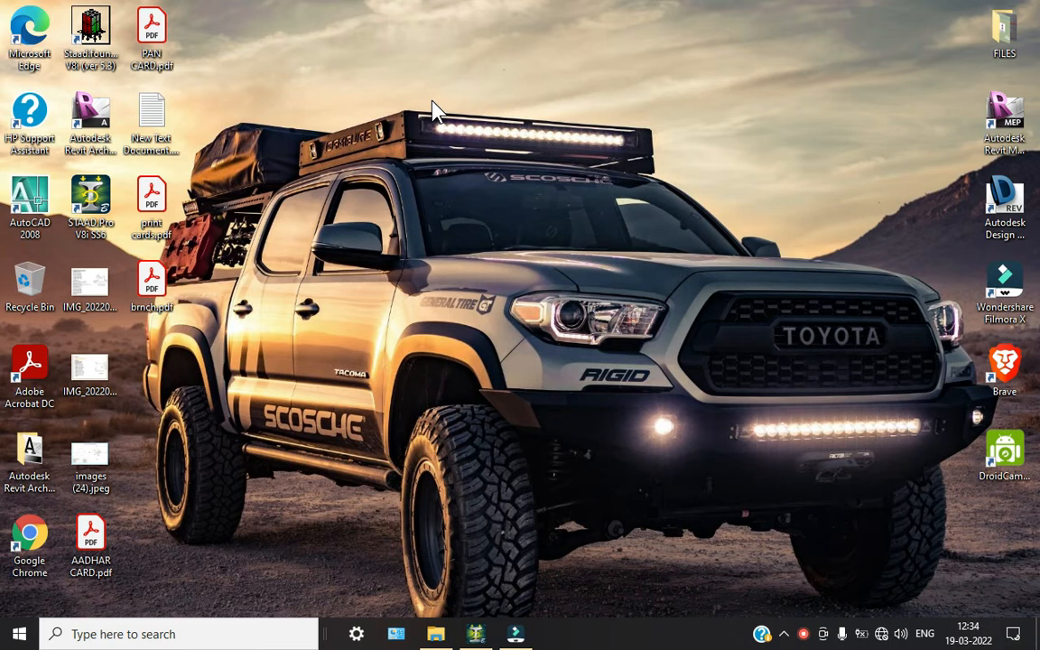
- Refresh the desktop and switch to the running STAAD.Pro window
{"action": "right_click", "coordinate": [434, 106]}
{"action": "left_click", "coordinate": [473, 149]}
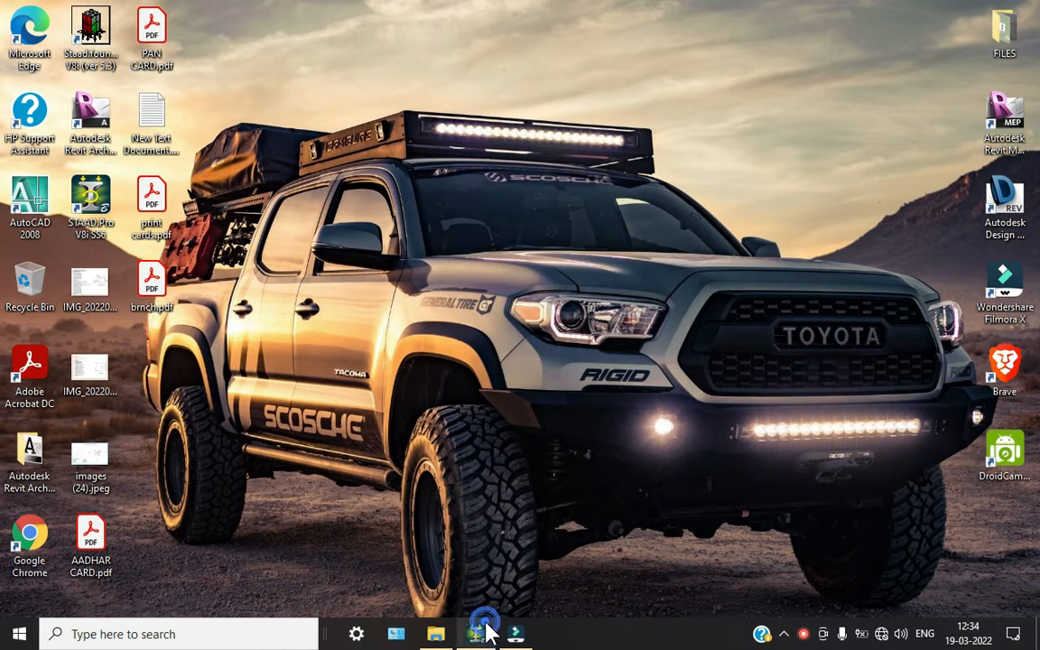
{"action": "left_click", "coordinate": [478, 632]}
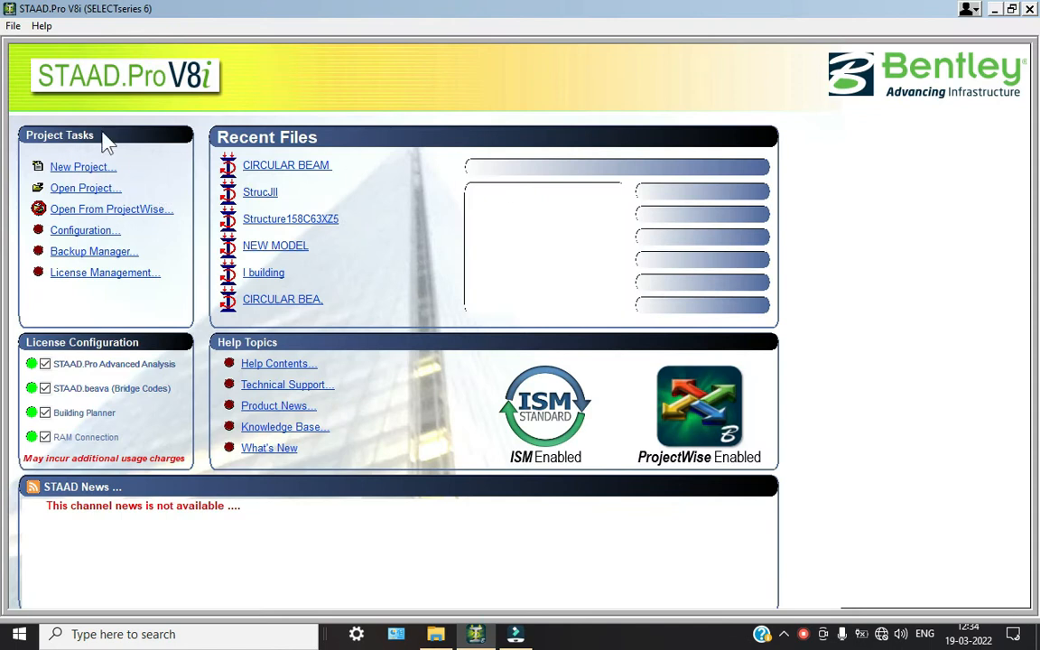
- Create a new Space model named BEAM SPAN 20 and finish its setup with the Add Beam option
{"action": "left_click", "coordinate": [83, 167]}
{"action": "left_click", "coordinate": [370, 210]}
{"action": "left_click_drag", "start_coordinate": [582, 233], "coordinate": [492, 246]}
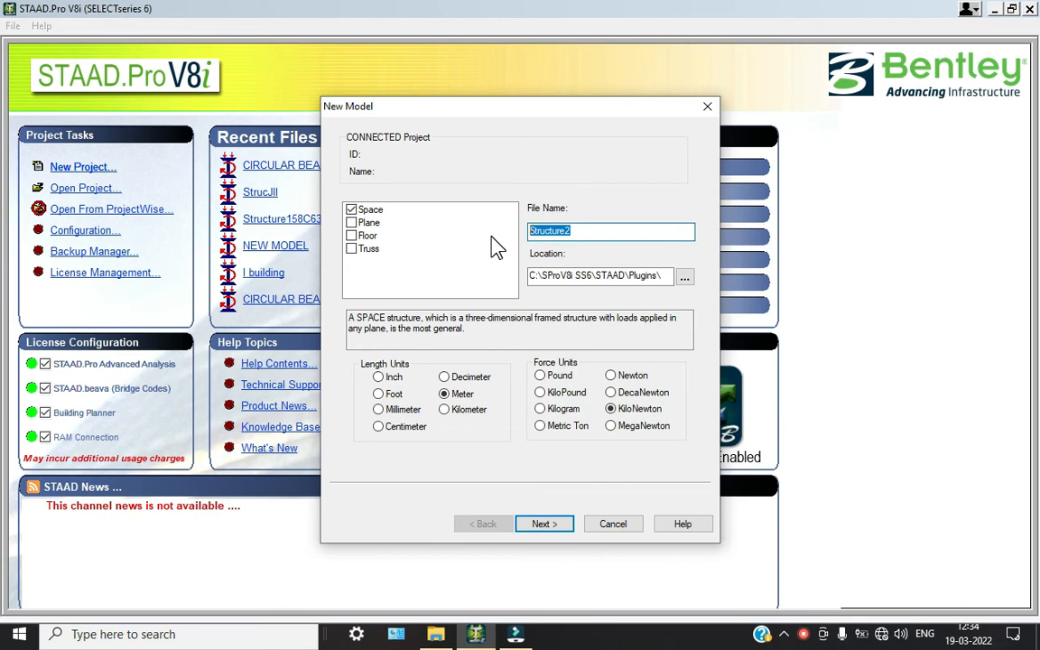
{"action": "type", "text": "BEAM SPAN 20"}
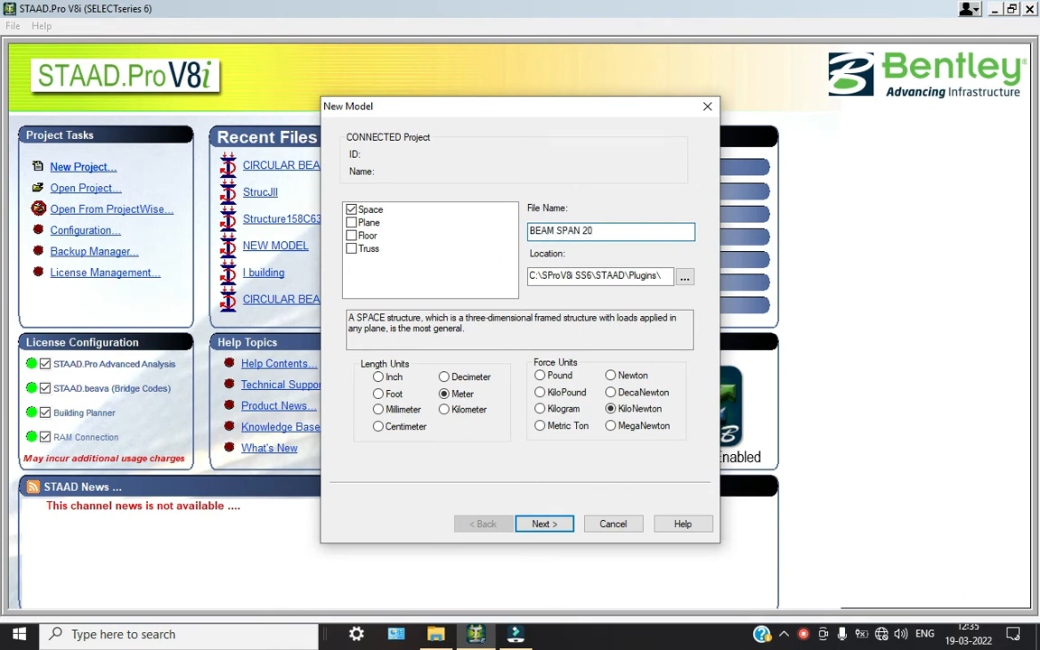
{"action": "key", "text": "Return"}
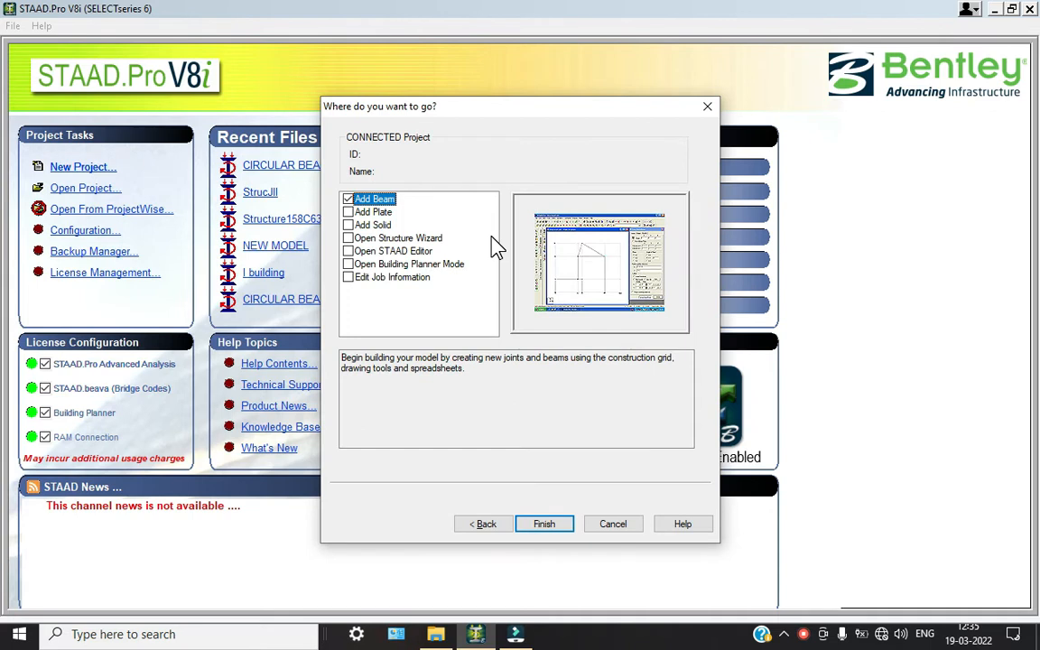
{"action": "left_click", "coordinate": [557, 524]}
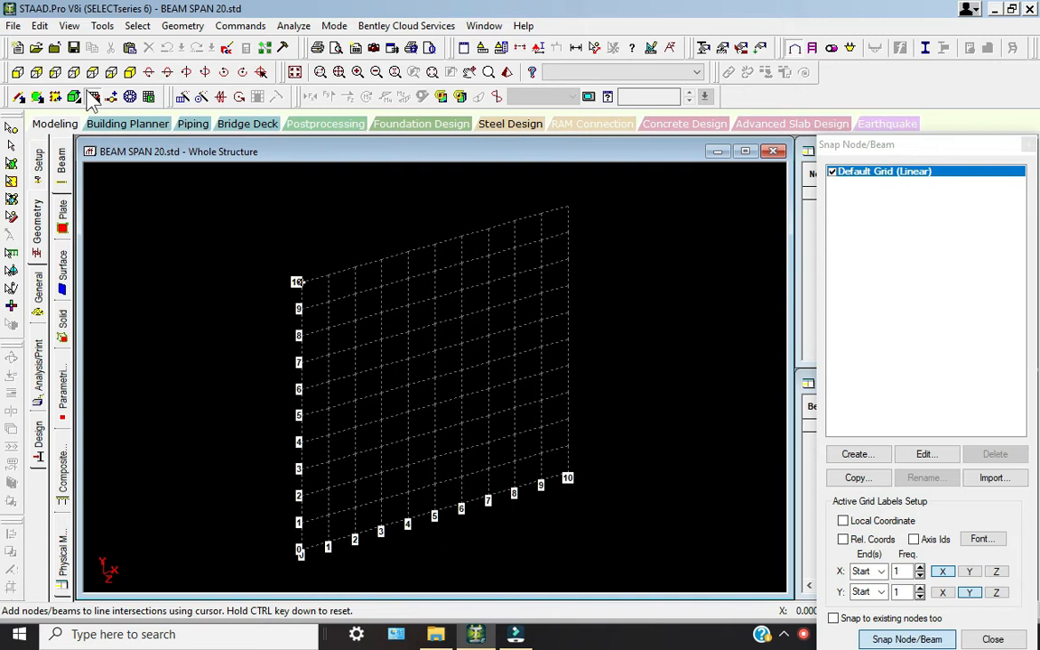
- Change the plane of the default linear grid to X-Z
{"action": "left_click", "coordinate": [926, 454]}
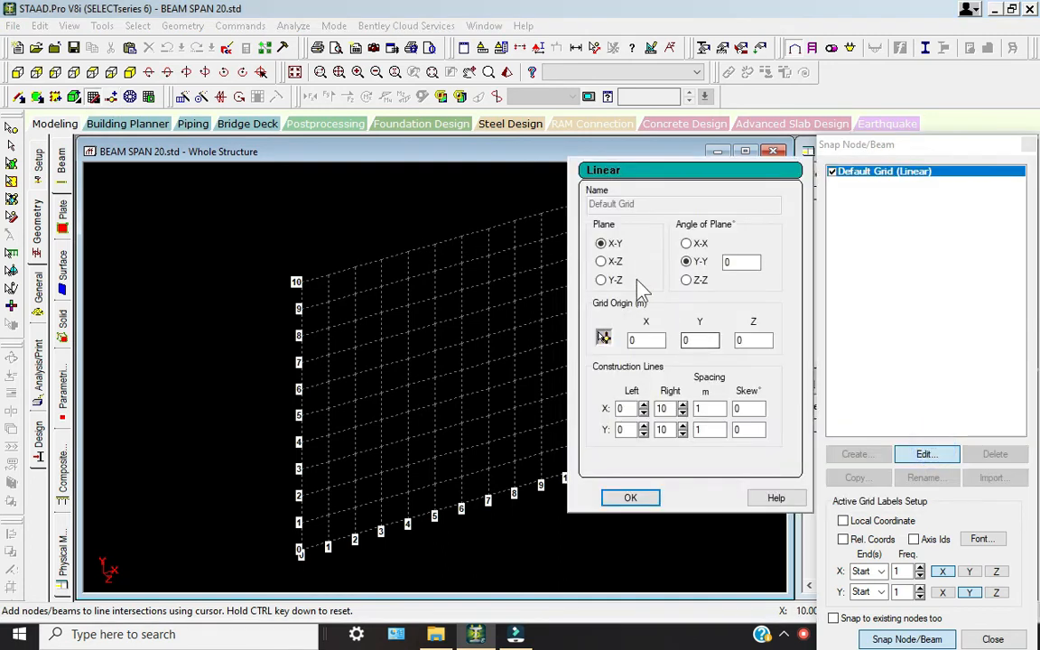
{"action": "left_click", "coordinate": [601, 261]}
{"action": "left_click", "coordinate": [643, 498]}
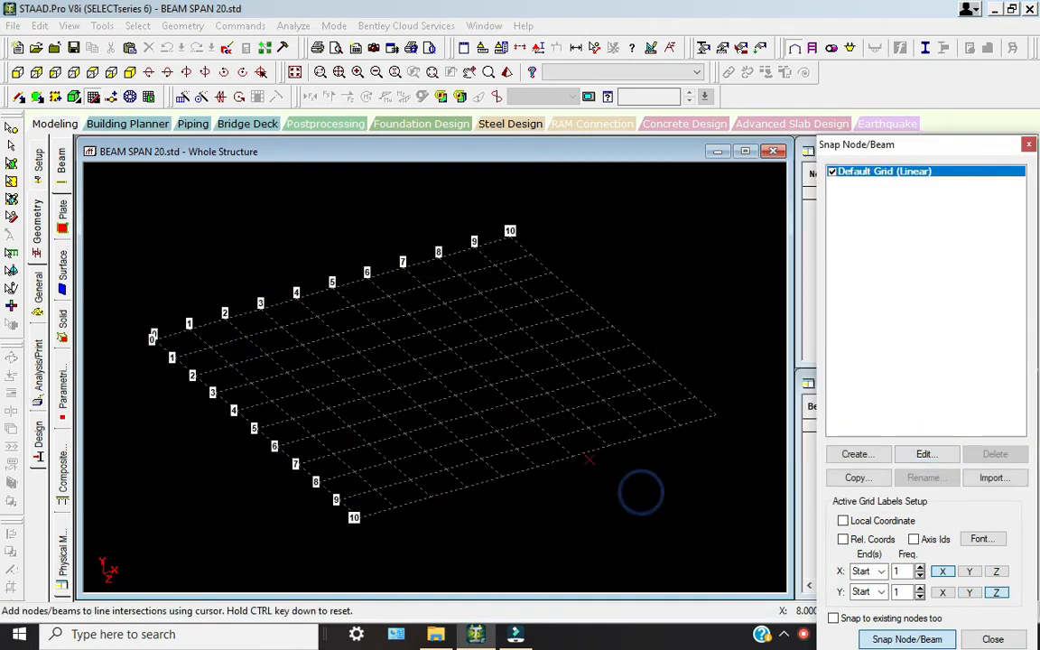
{"action": "middle_click_drag", "start_coordinate": [333, 374], "coordinate": [327, 394]}
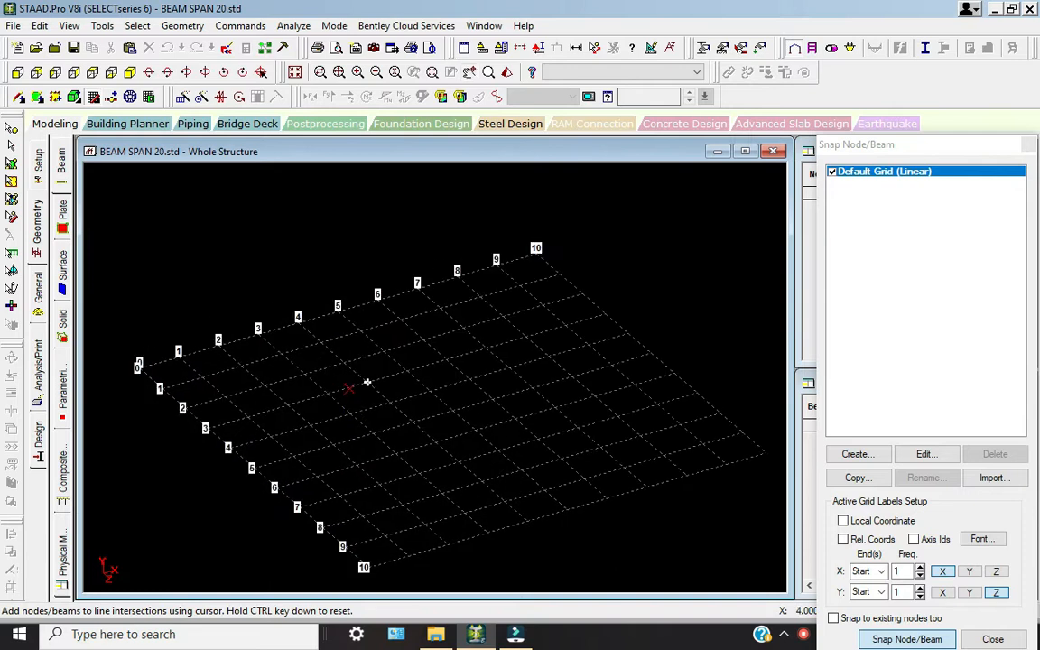
- Extend the default grid to 20 construction lines on the right side in both the X and Z directions
{"action": "left_click", "coordinate": [926, 454]}
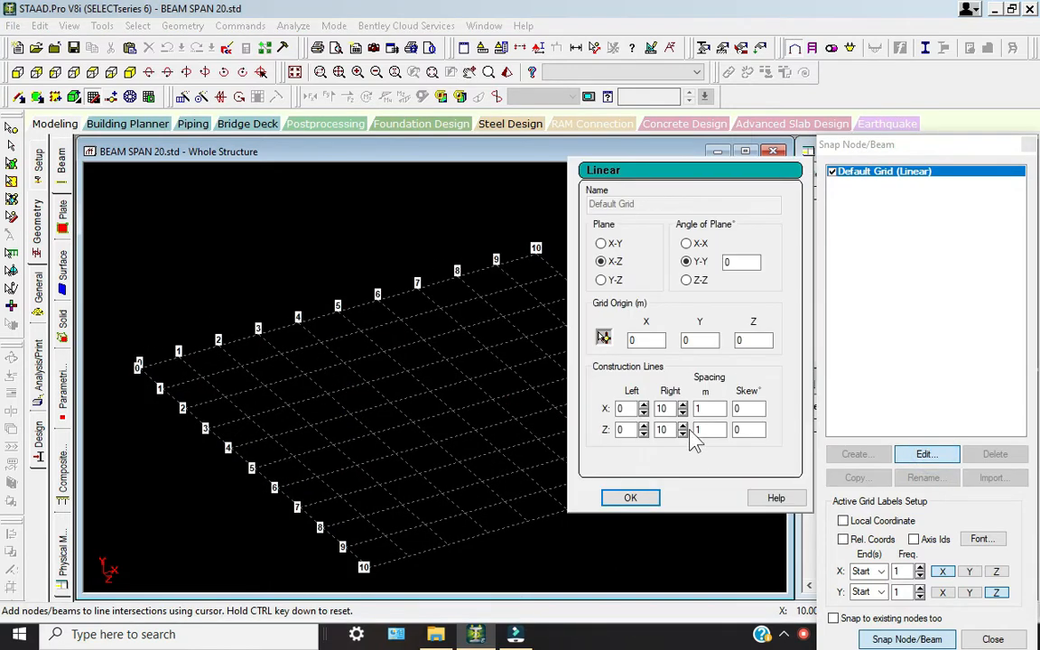
{"action": "double_click", "coordinate": [674, 410]}
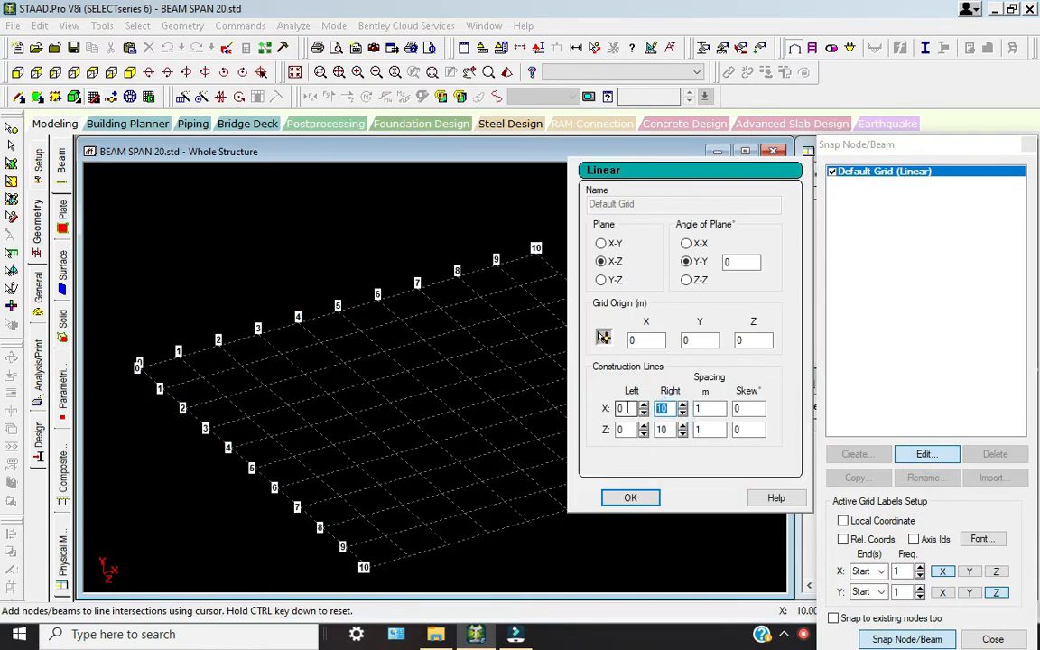
{"action": "type", "text": "20"}
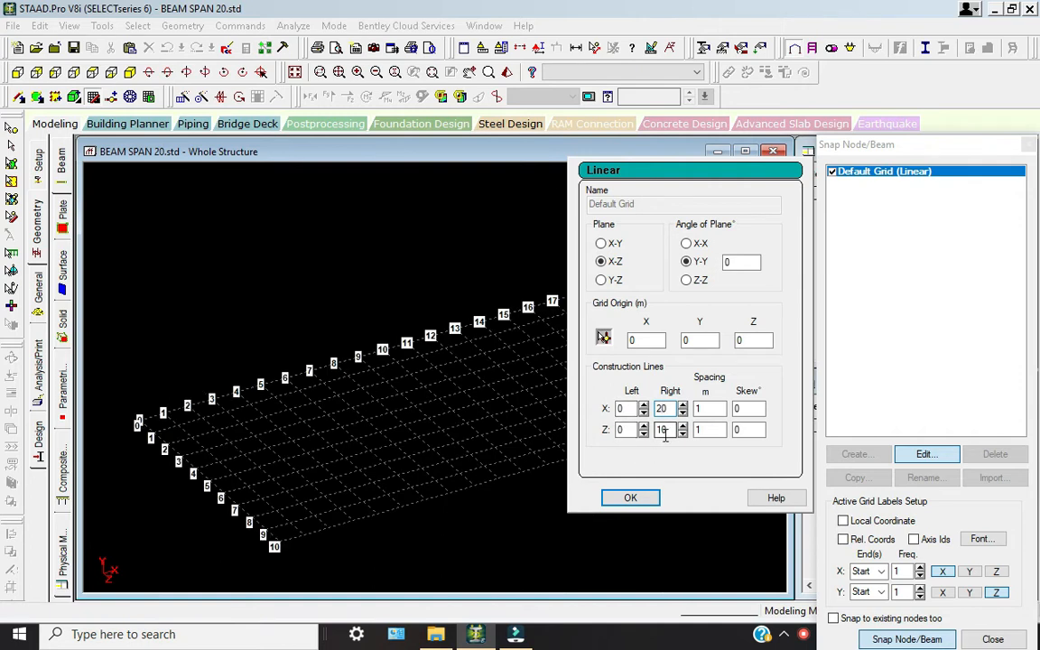
{"action": "double_click", "coordinate": [667, 429]}
{"action": "type", "text": "20"}
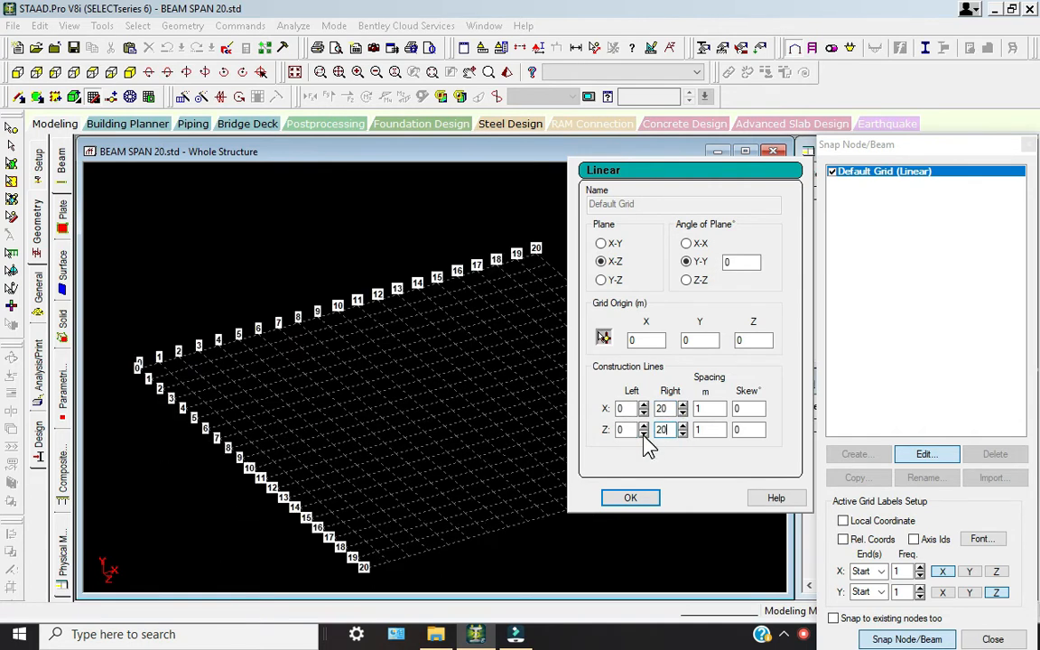
{"action": "key", "text": "Return"}
{"action": "middle_click_drag", "start_coordinate": [369, 500], "coordinate": [360, 451]}
{"action": "scroll", "coordinate": [360, 451], "scroll_direction": "up", "scroll_amount": 4}
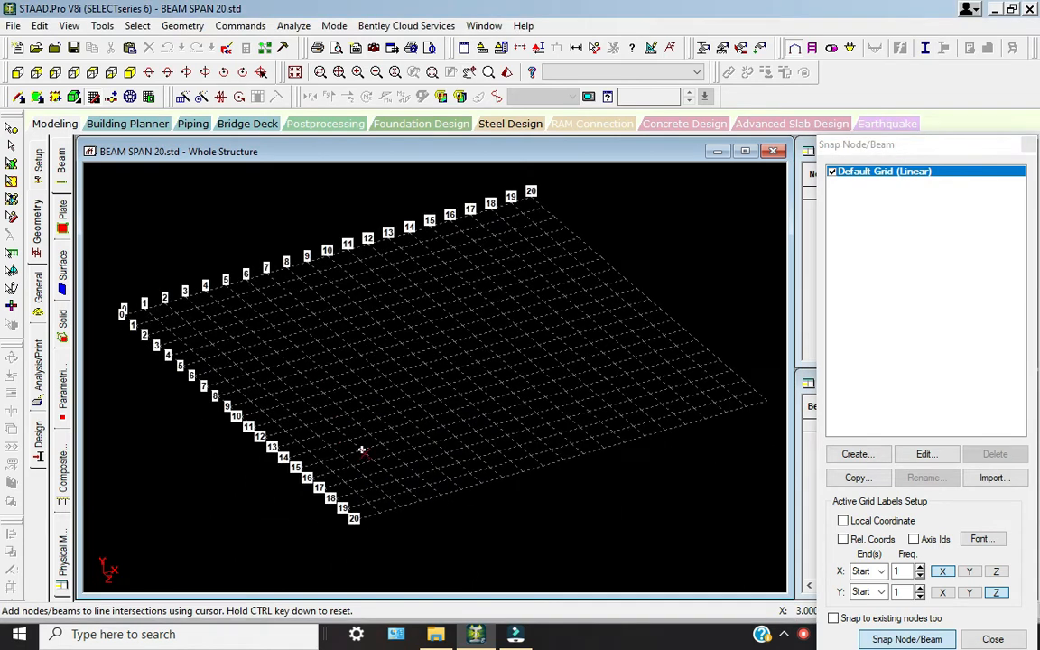
{"action": "scroll", "coordinate": [288, 373], "scroll_direction": "up", "scroll_amount": 1}
{"action": "middle_click_drag", "start_coordinate": [288, 373], "coordinate": [321, 368]}
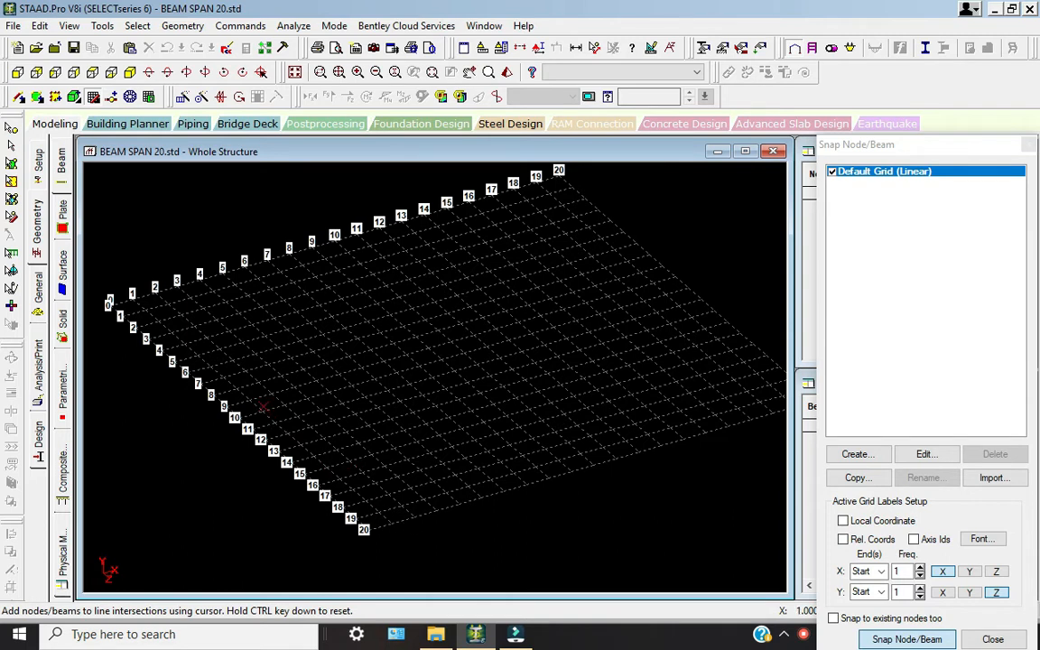
{"action": "left_click", "coordinate": [392, 524]}
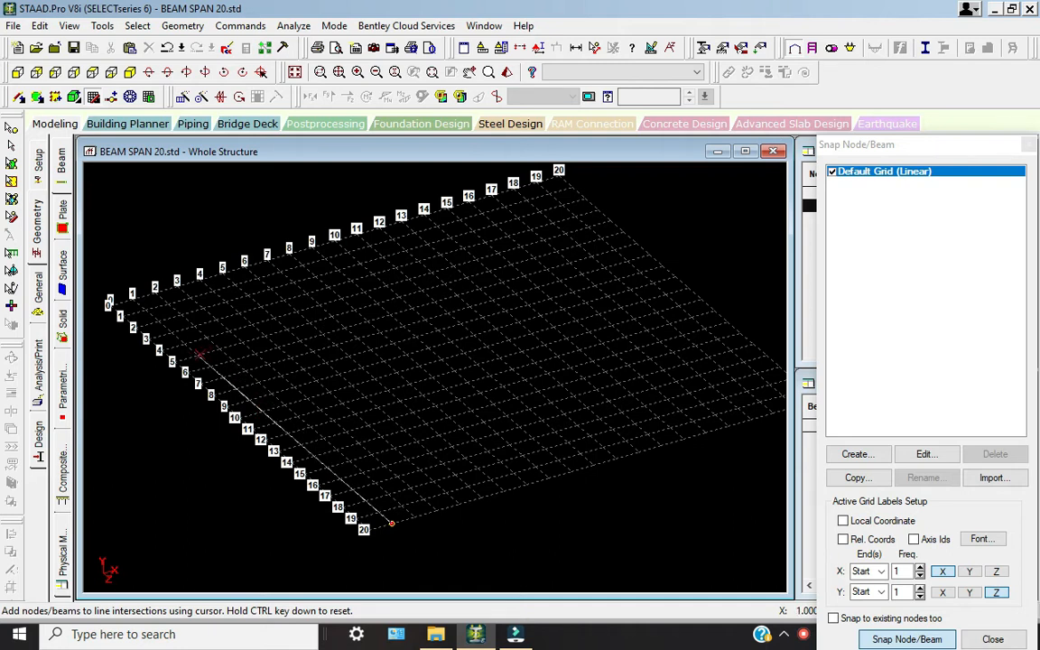
{"action": "left_click", "coordinate": [197, 355]}
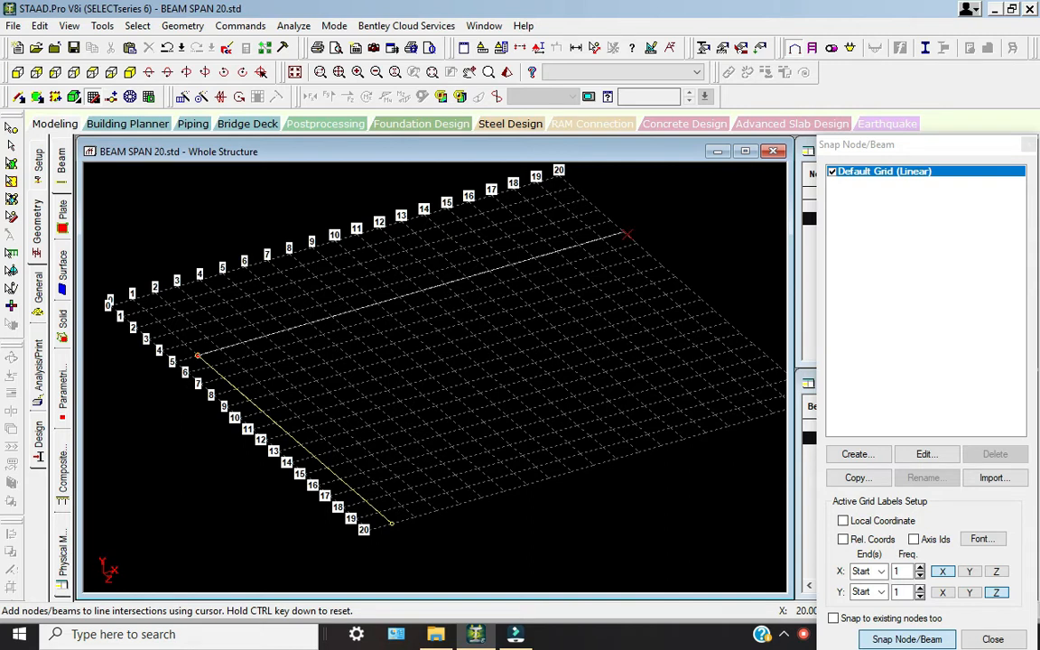
{"action": "left_click", "coordinate": [632, 231]}
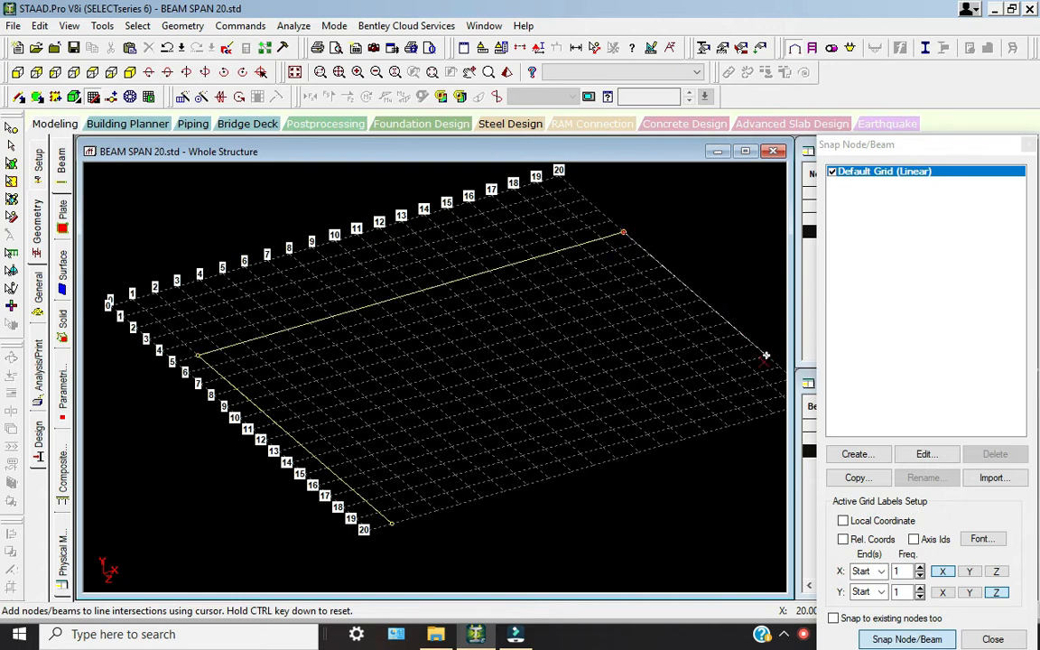
{"action": "key", "text": "ctrl+z"}
{"action": "key", "text": "ctrl+z"}
{"action": "key", "text": "ctrl+z"}
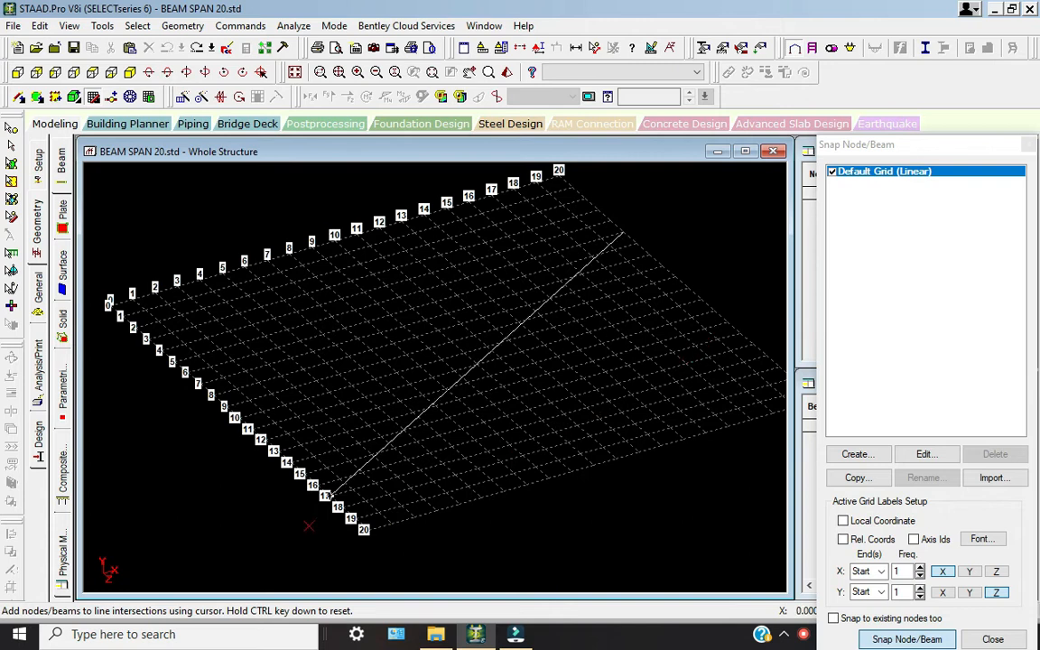
{"action": "key", "text": "Escape"}
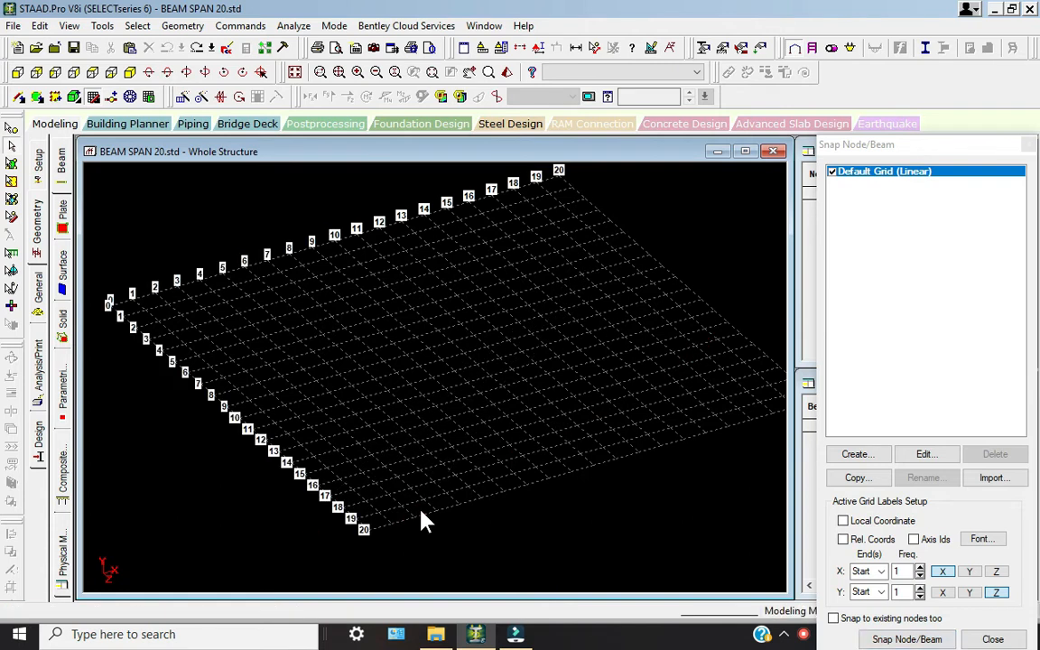
- Draw four beams along the outer edges of the grid to form a closed 20 m by 20 m square
{"action": "left_click", "coordinate": [92, 97]}
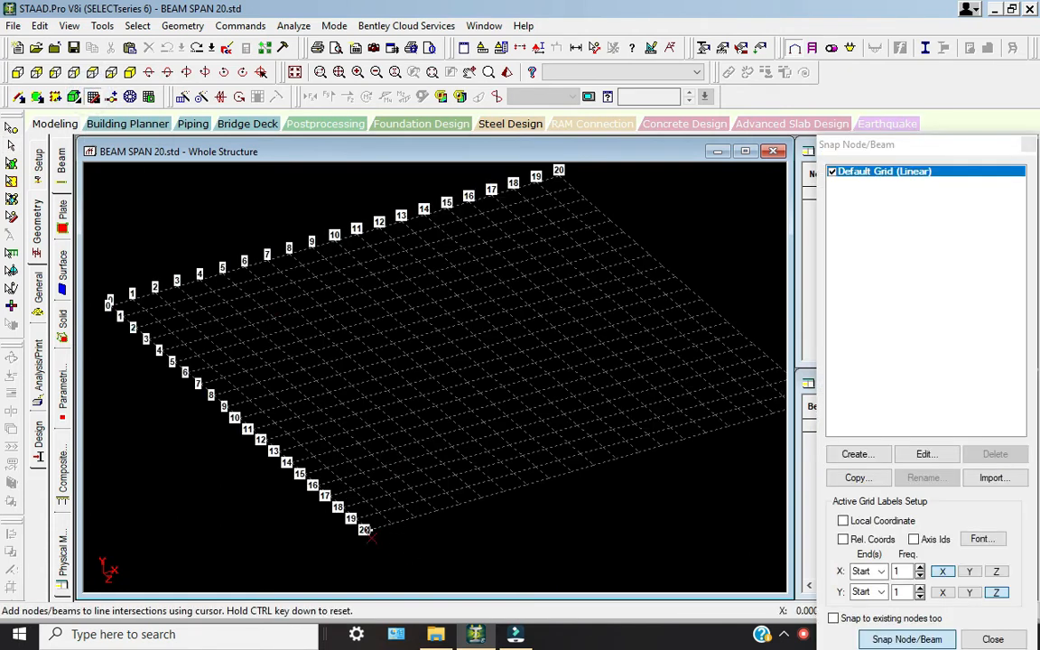
{"action": "left_click", "coordinate": [366, 531]}
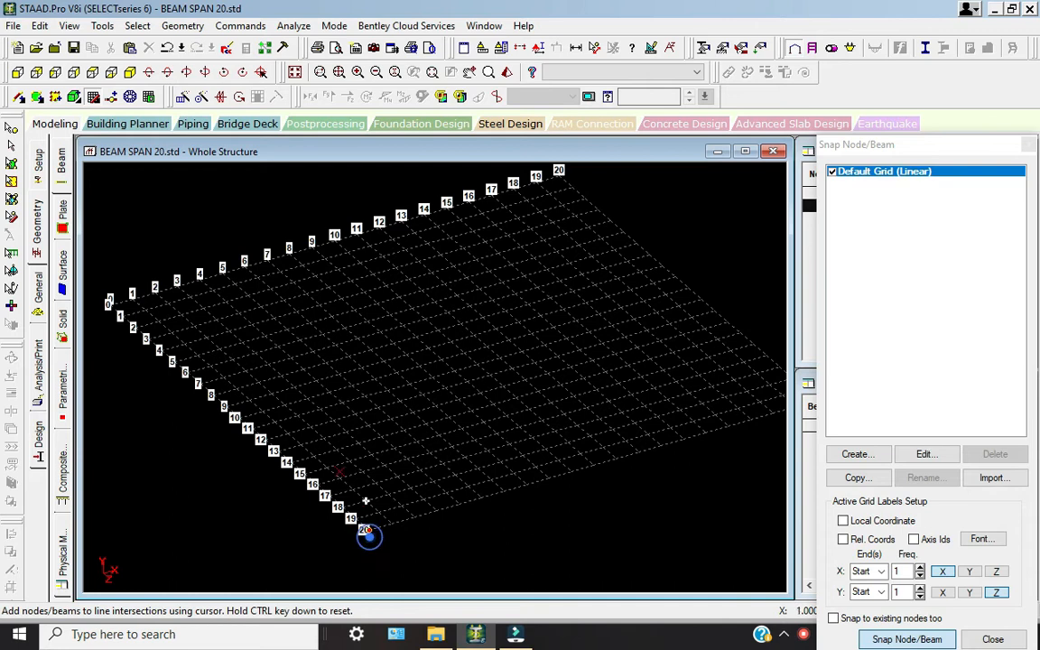
{"action": "left_click", "coordinate": [110, 304]}
{"action": "left_click", "coordinate": [560, 171]}
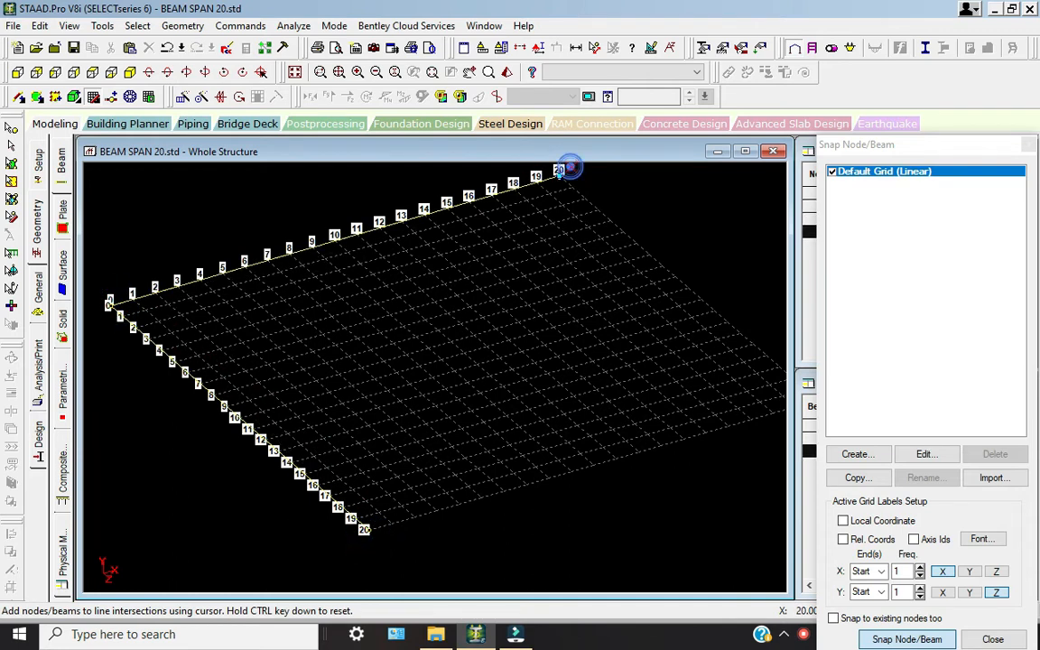
{"action": "middle_click_drag", "start_coordinate": [757, 383], "coordinate": [636, 385]}
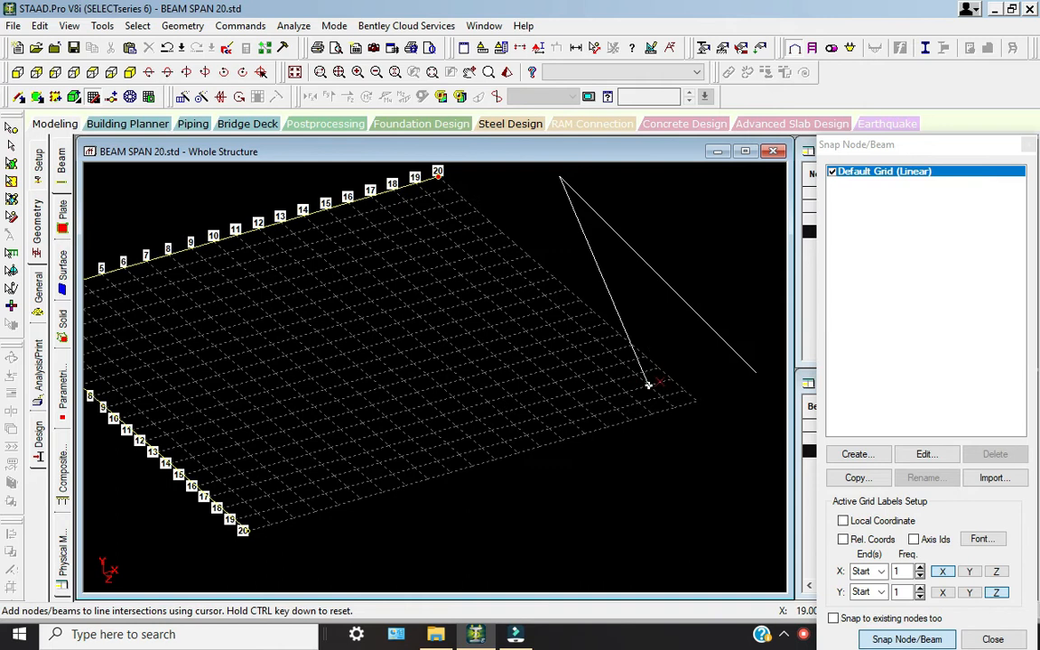
{"action": "left_click", "coordinate": [697, 401]}
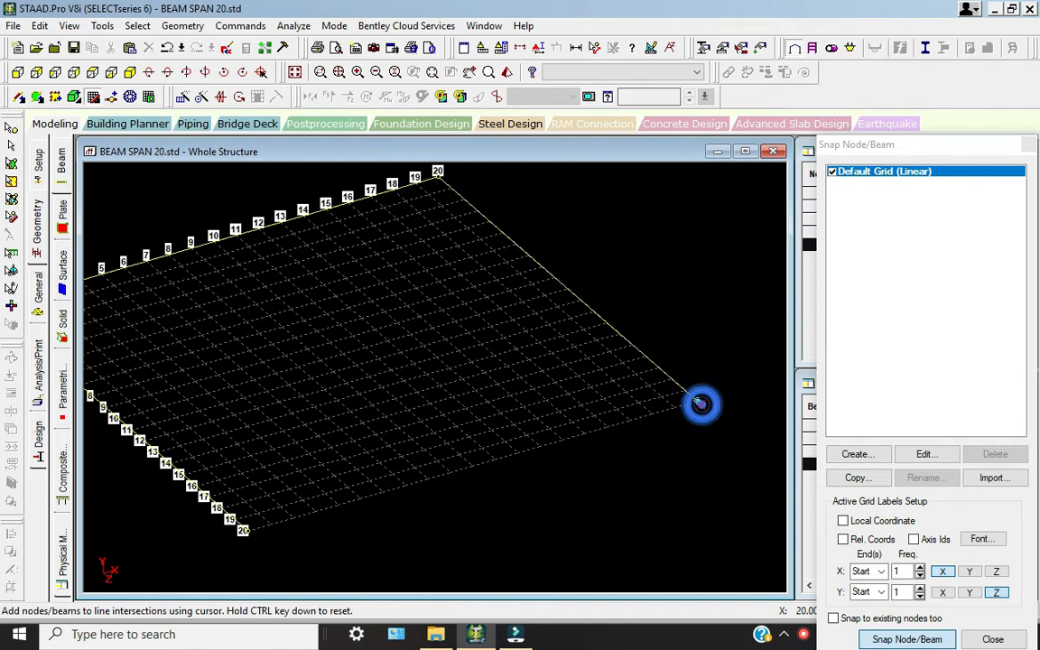
{"action": "left_click", "coordinate": [244, 531]}
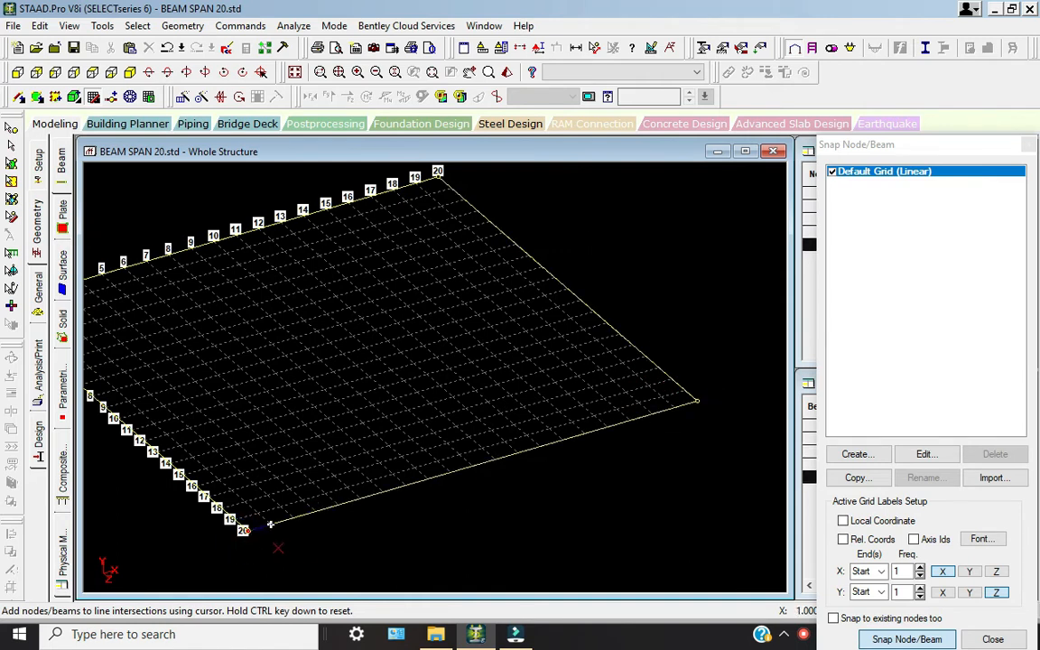
- Draw two crossing beams through the square at the 10 m grid lines in X and Z, then end grid drawing
{"action": "middle_click_drag", "start_coordinate": [406, 486], "coordinate": [440, 499]}
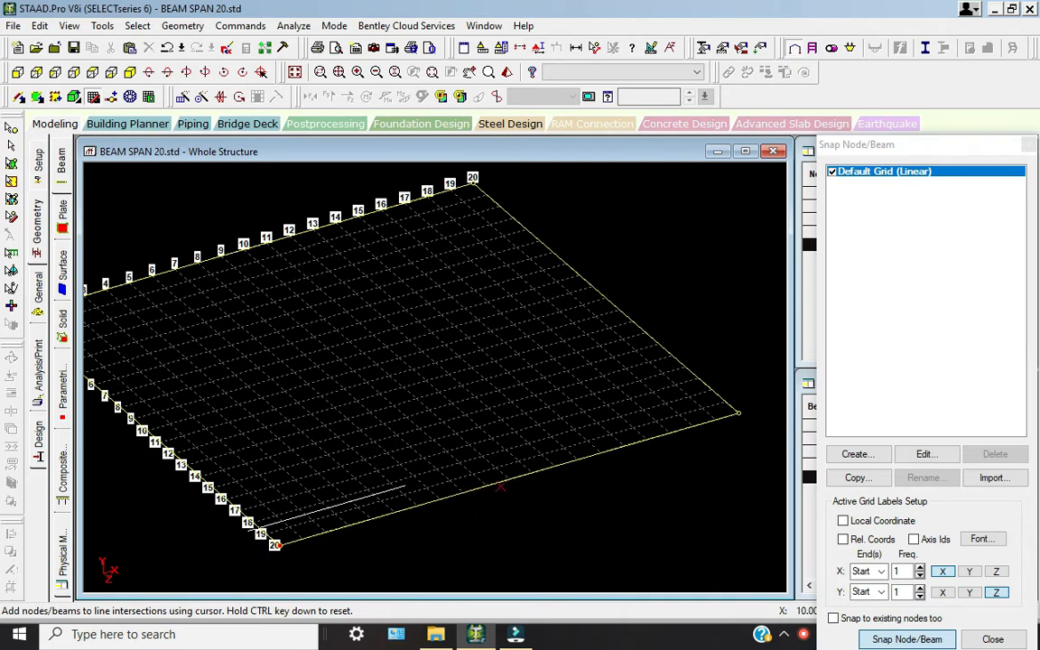
{"action": "left_click", "coordinate": [243, 252]}
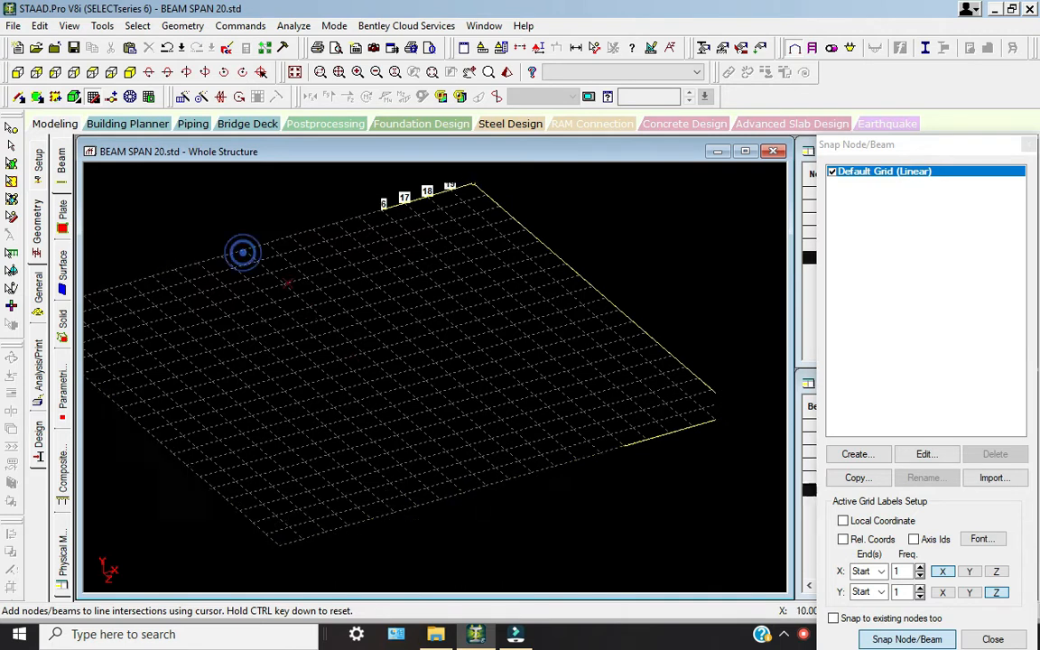
{"action": "left_click", "coordinate": [510, 480]}
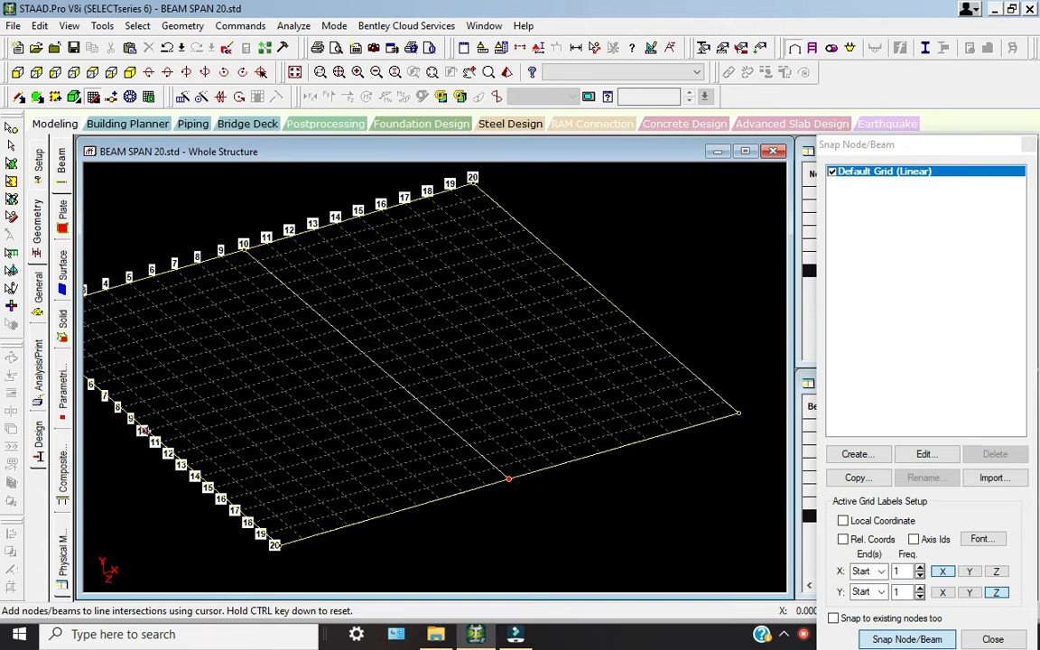
{"action": "left_click", "coordinate": [142, 430]}
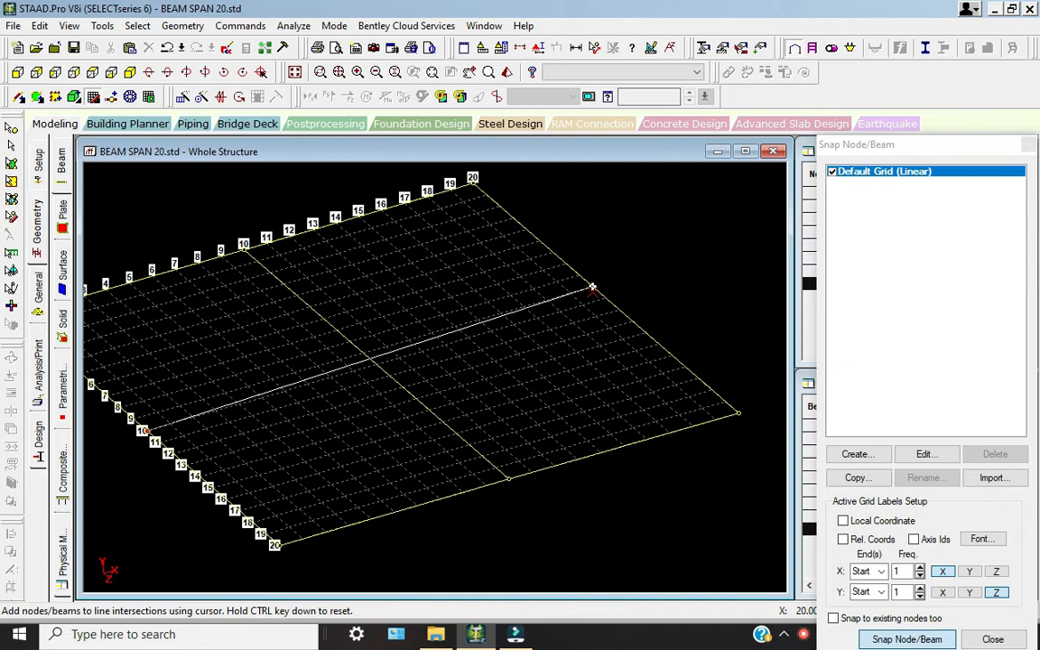
{"action": "left_click", "coordinate": [605, 304]}
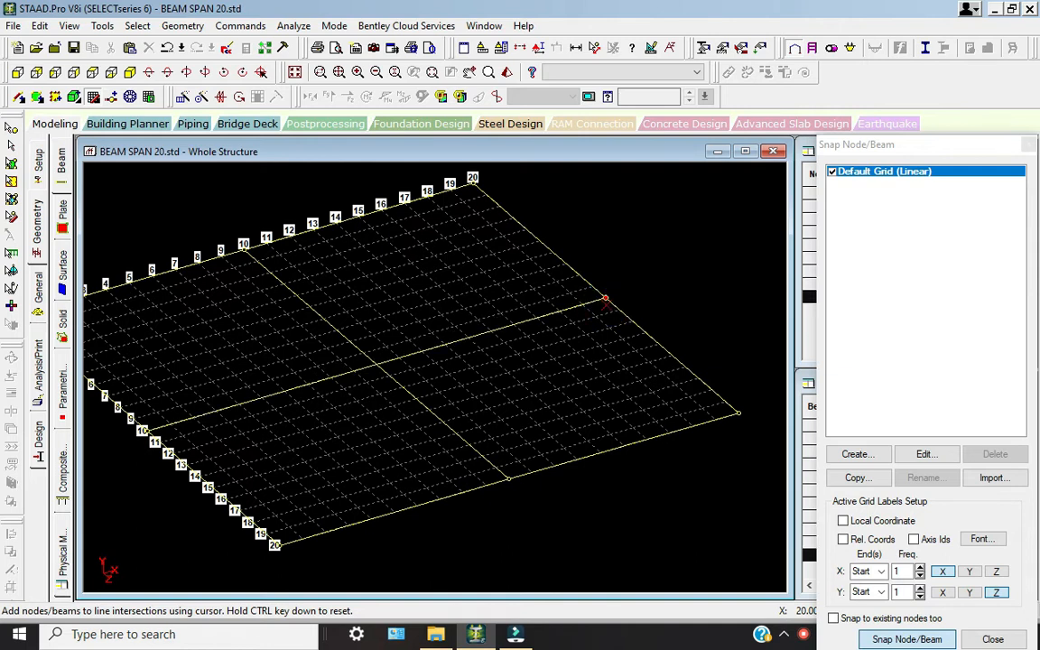
{"action": "key", "text": "Escape"}
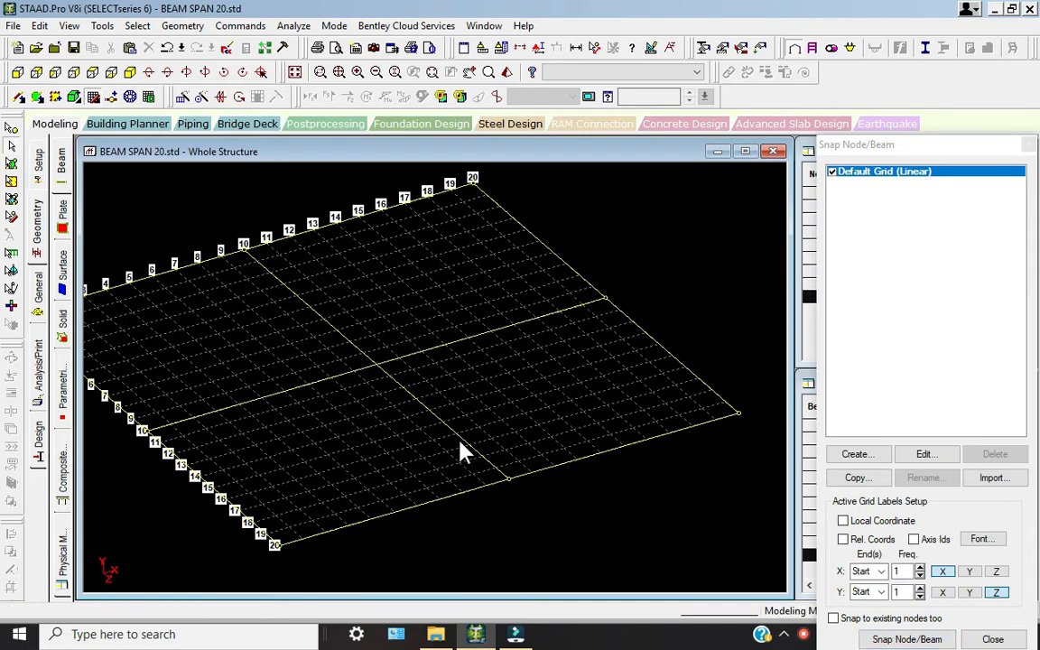
{"action": "left_click", "coordinate": [93, 96]}
- Repeat all beams of the square layout three times in the Y direction at 3 m spacing, with the steps linked
{"action": "scroll", "coordinate": [490, 438], "scroll_direction": "down", "scroll_amount": 3}
{"action": "middle_click_drag", "start_coordinate": [492, 441], "coordinate": [632, 447]}
{"action": "scroll", "coordinate": [393, 389], "scroll_direction": "down", "scroll_amount": 5}
{"action": "middle_click_drag", "start_coordinate": [386, 411], "coordinate": [263, 446]}
{"action": "left_click_drag", "start_coordinate": [166, 257], "coordinate": [775, 542]}
{"action": "left_click", "coordinate": [182, 96]}
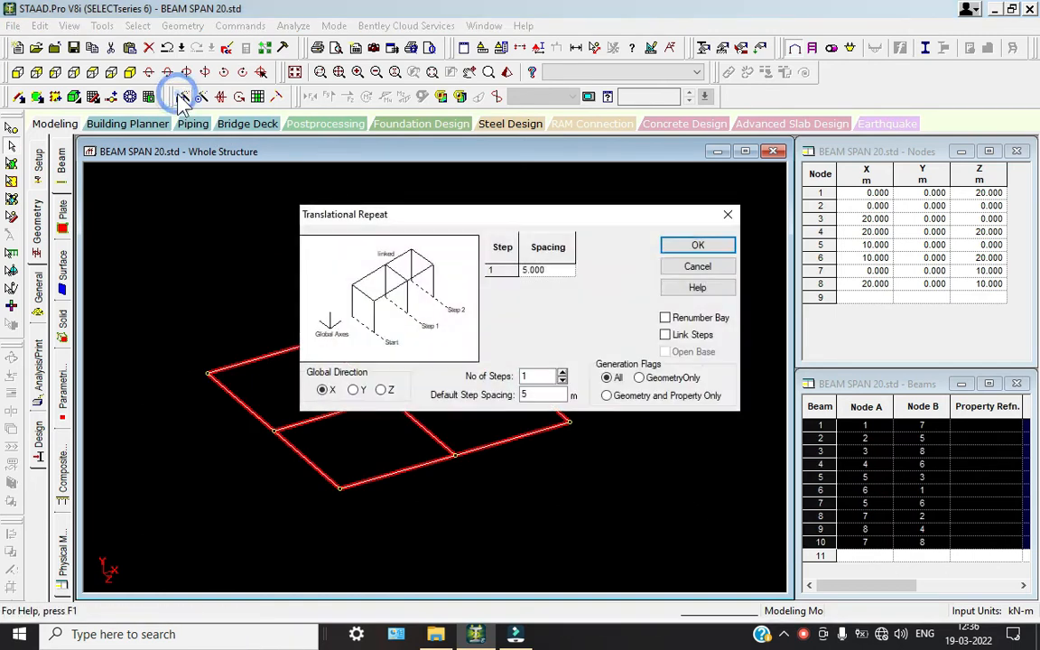
{"action": "left_click", "coordinate": [353, 389]}
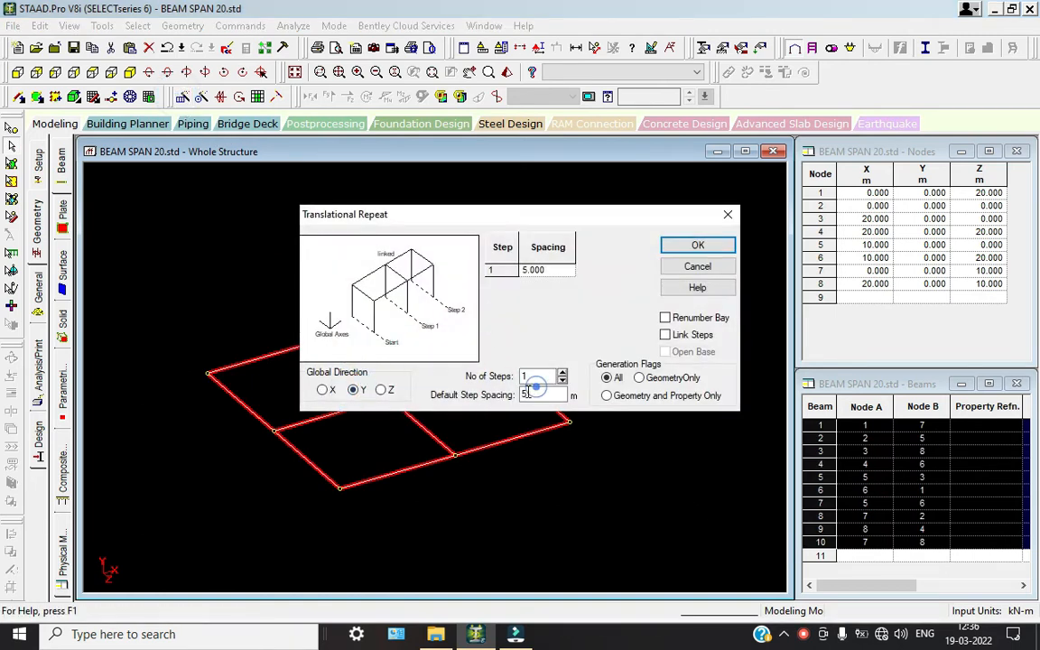
{"action": "double_click", "coordinate": [533, 395]}
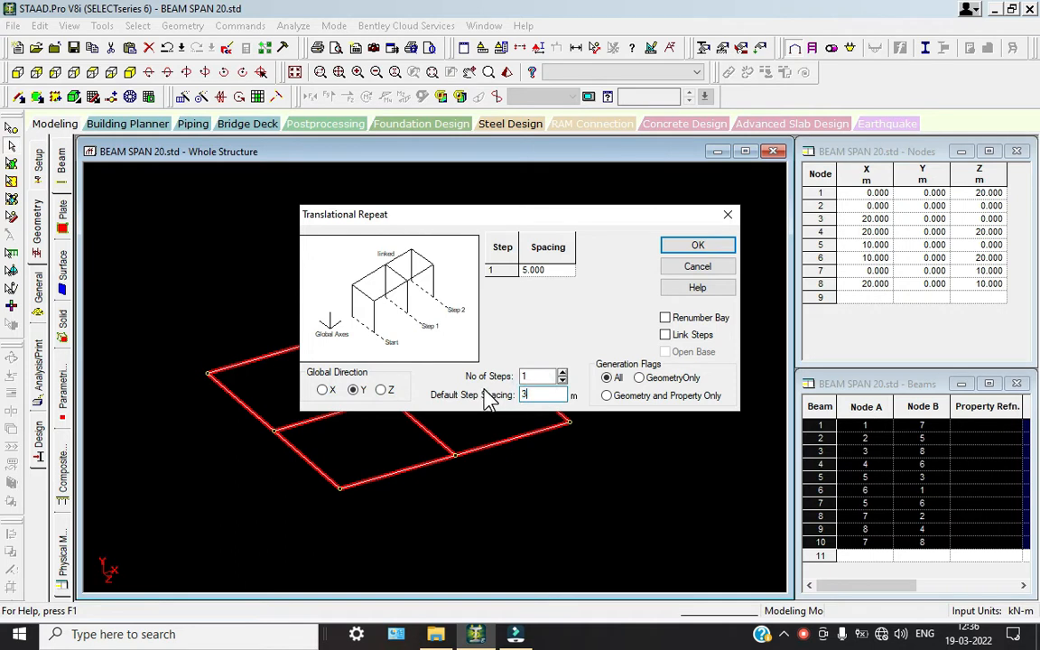
{"action": "type", "text": "3"}
{"action": "left_click", "coordinate": [562, 373]}
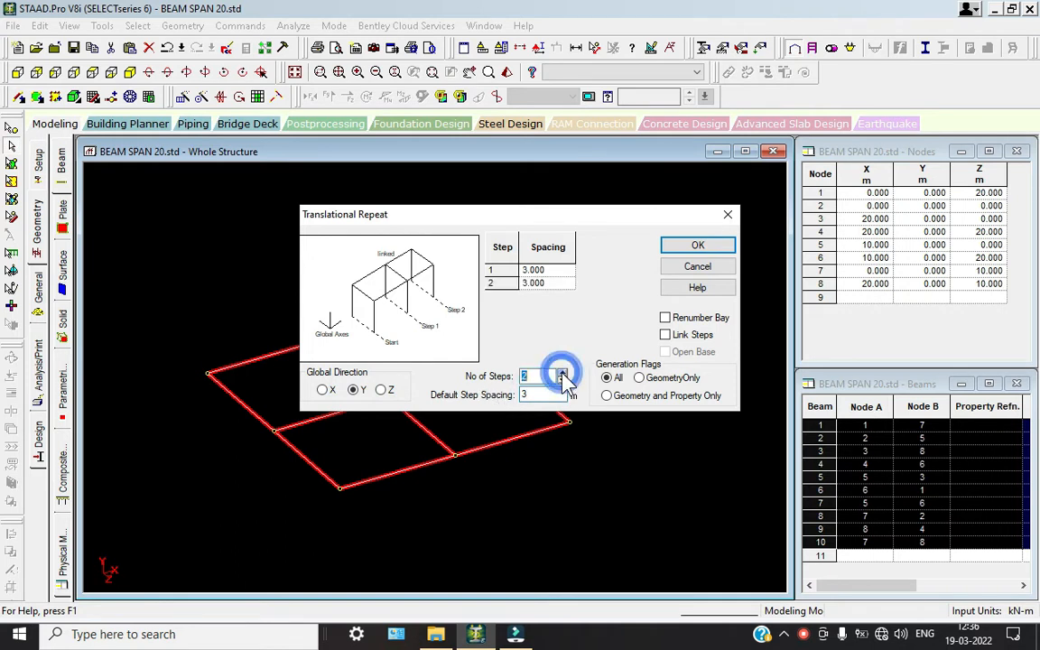
{"action": "left_click", "coordinate": [561, 373]}
{"action": "left_click", "coordinate": [667, 336]}
{"action": "left_click", "coordinate": [698, 246]}
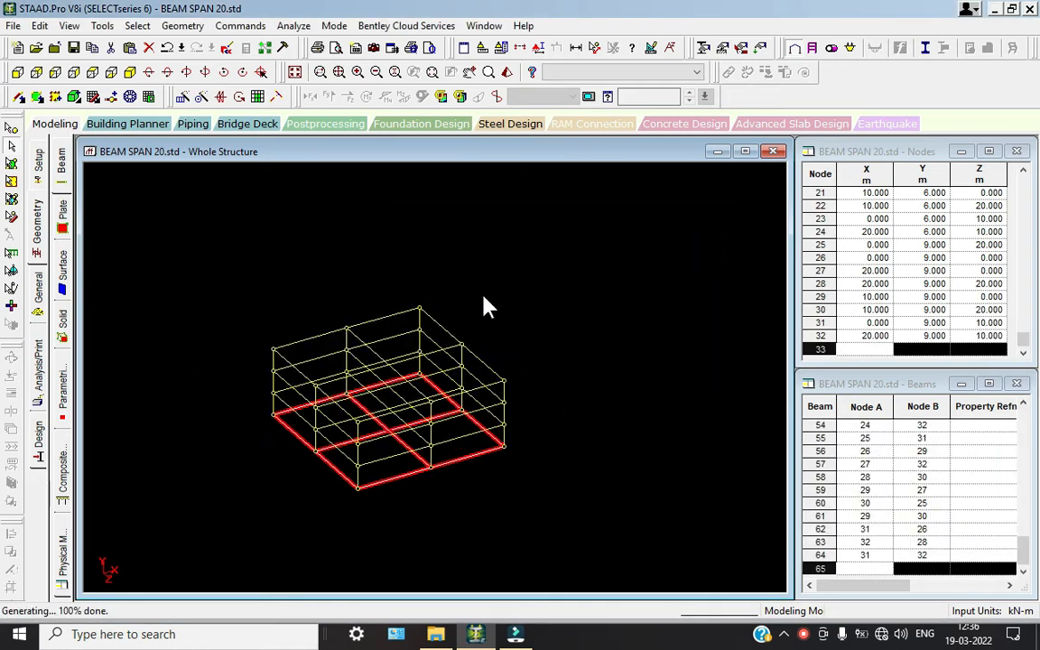
- Delete the still selected beams at the base level of the frame
{"action": "key", "text": "Delete"}
{"action": "key", "text": "Return"}
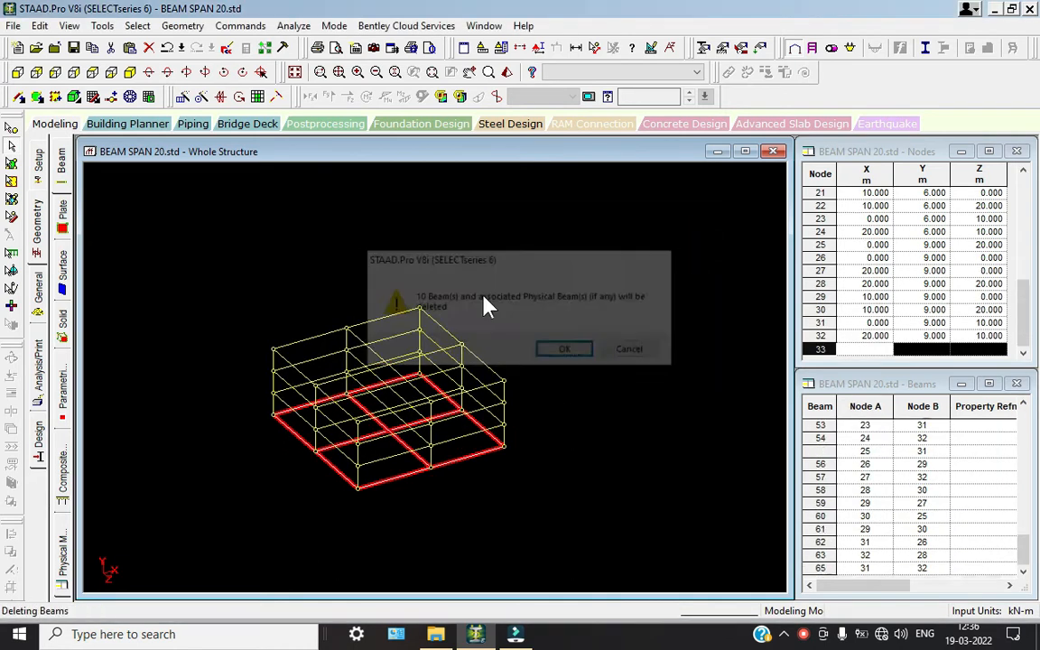
{"action": "scroll", "coordinate": [399, 442], "scroll_direction": "up", "scroll_amount": 5}
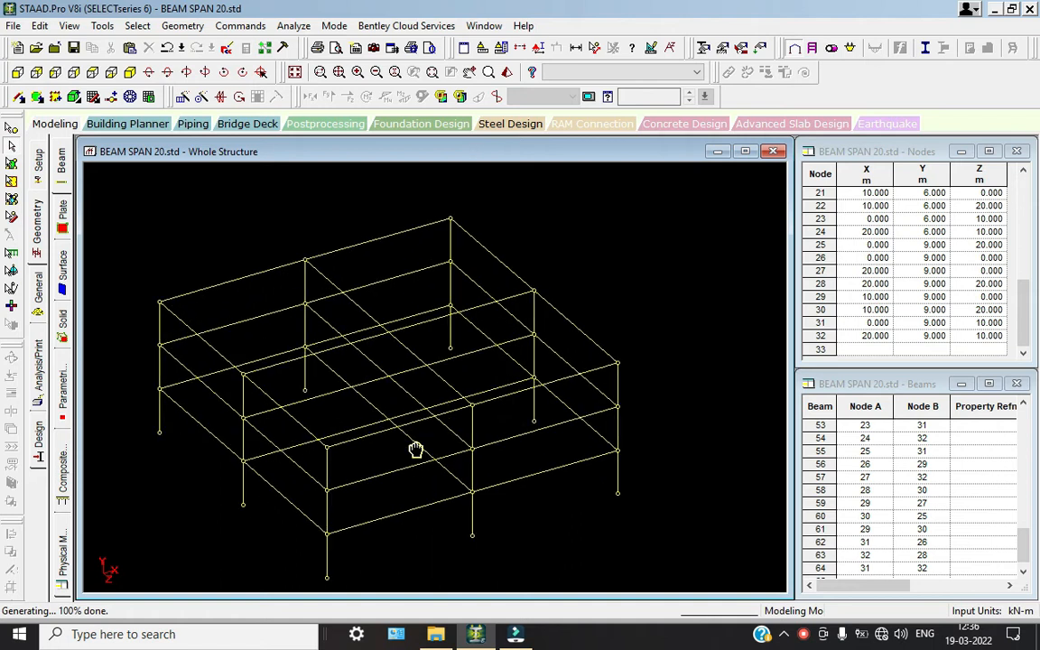
{"action": "scroll", "coordinate": [515, 439], "scroll_direction": "up", "scroll_amount": 4}
{"action": "scroll", "coordinate": [514, 439], "scroll_direction": "down", "scroll_amount": 1}
{"action": "middle_click_drag", "start_coordinate": [503, 443], "coordinate": [466, 435]}
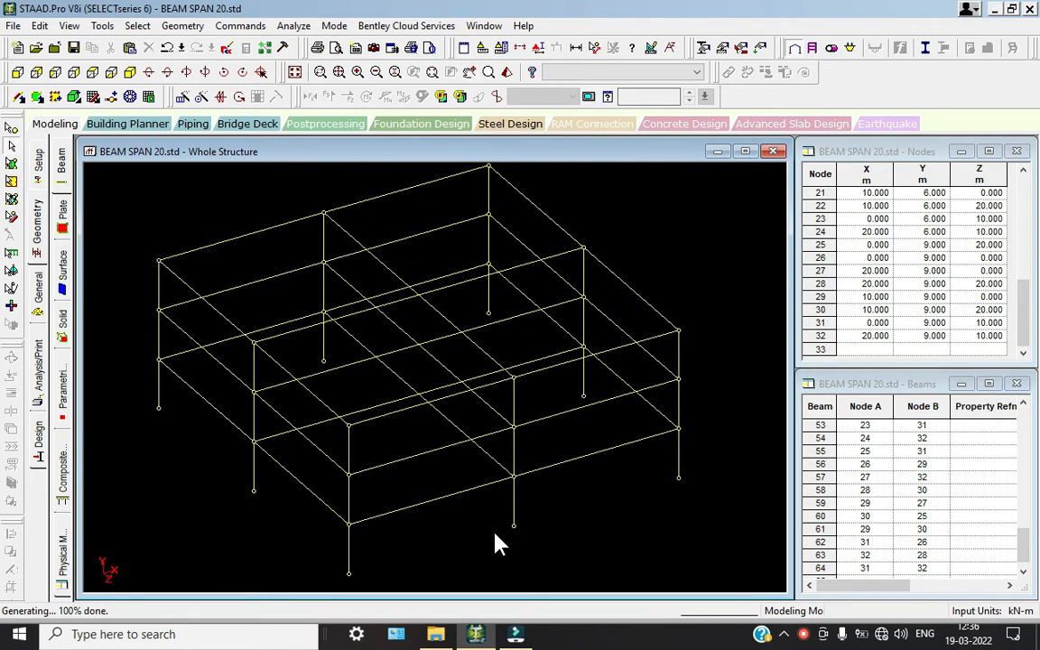
{"action": "middle_click_drag", "start_coordinate": [411, 495], "coordinate": [437, 493]}
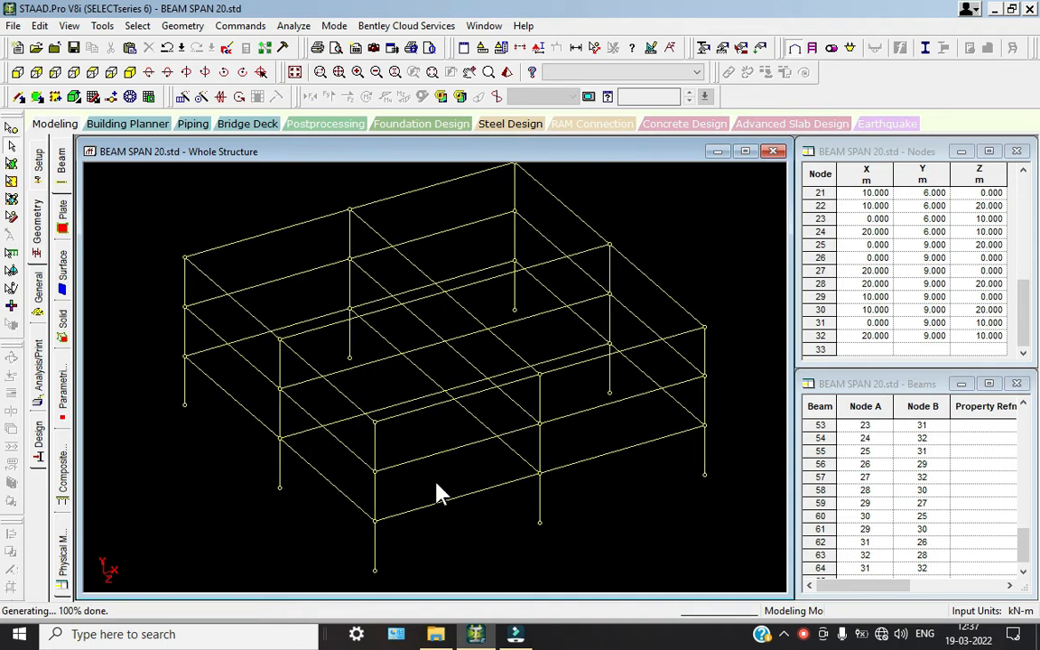
- Add a four-node plate spanning the four outer corner nodes of the 3 m floor level
{"action": "left_click", "coordinate": [37, 96]}
{"action": "left_click", "coordinate": [186, 357]}
{"action": "left_click", "coordinate": [519, 266]}
{"action": "left_click", "coordinate": [704, 426]}
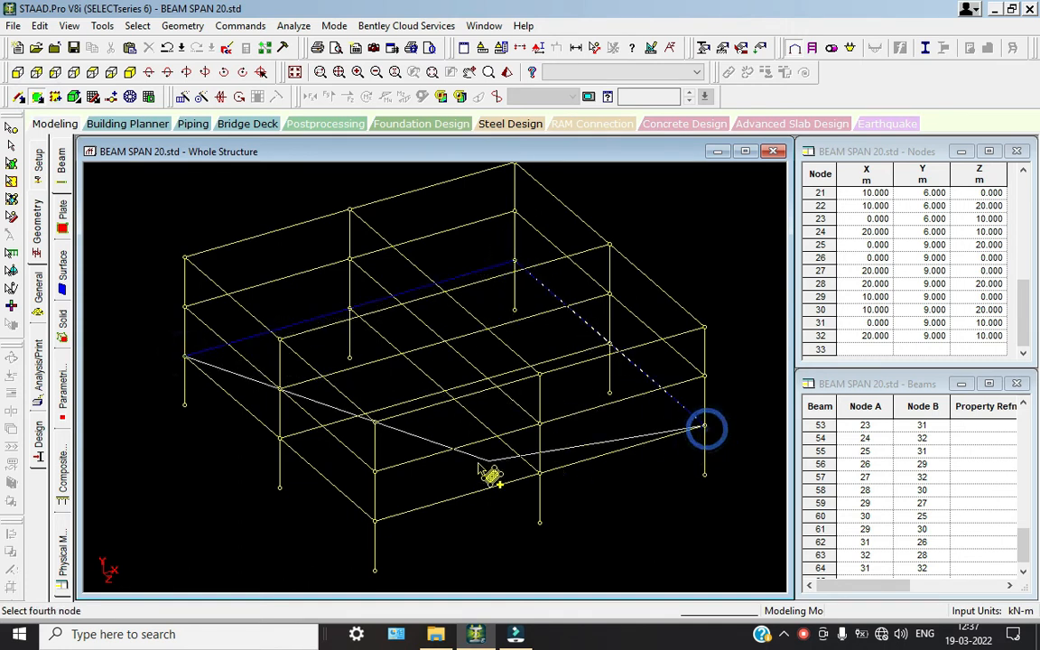
{"action": "left_click", "coordinate": [373, 521]}
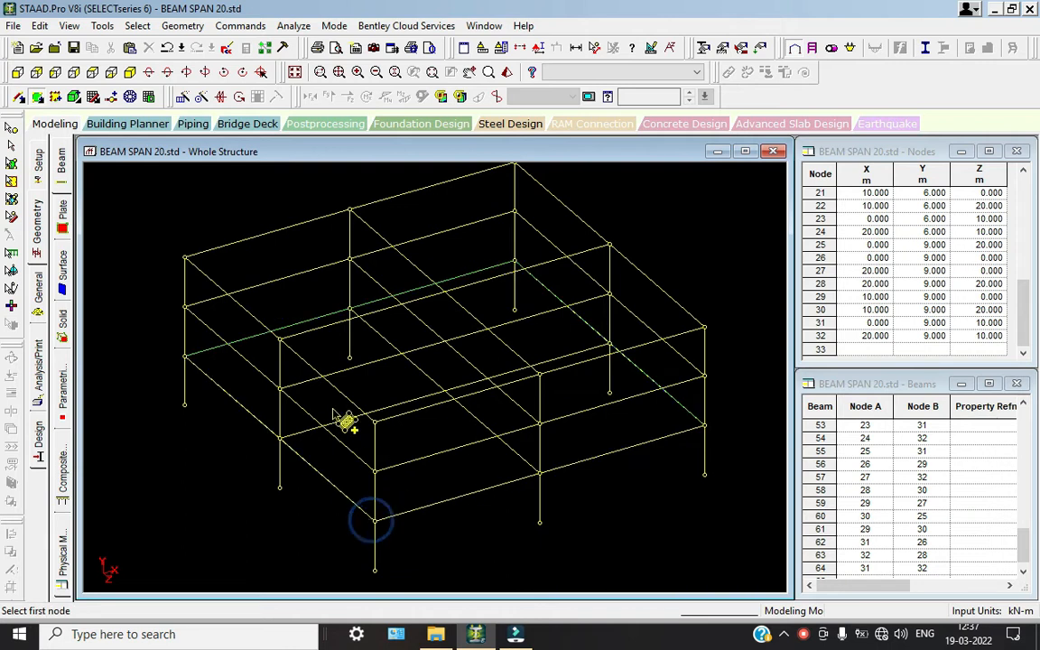
- Add four-node plates across the outer corner nodes of the 6 m and 9 m floor levels
{"action": "left_click", "coordinate": [185, 307]}
{"action": "left_click", "coordinate": [516, 216]}
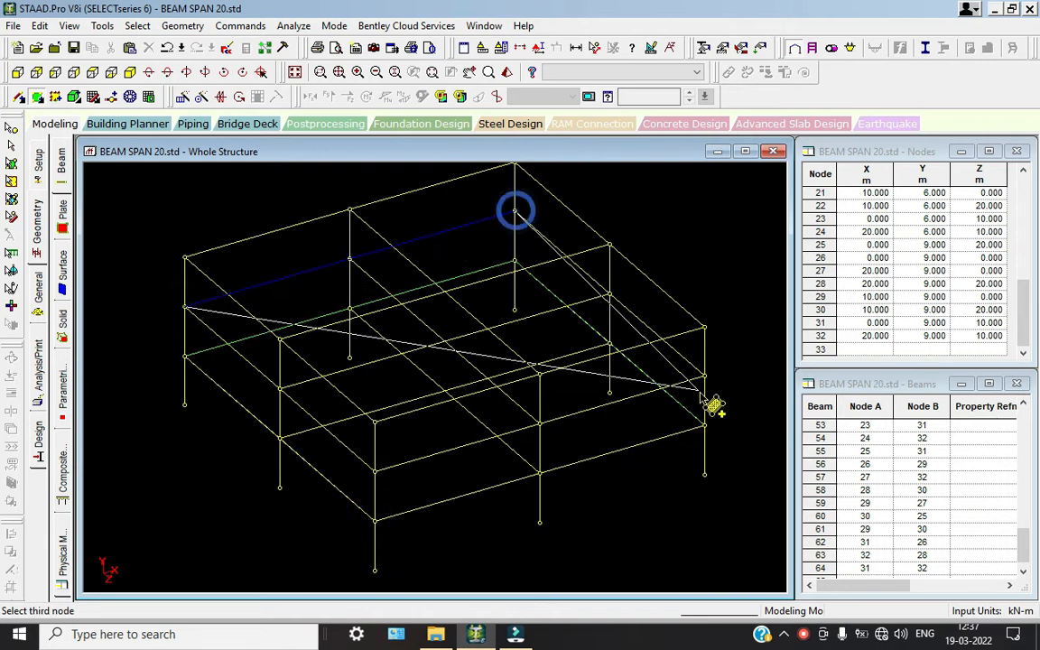
{"action": "left_click", "coordinate": [704, 376]}
{"action": "left_click", "coordinate": [417, 439]}
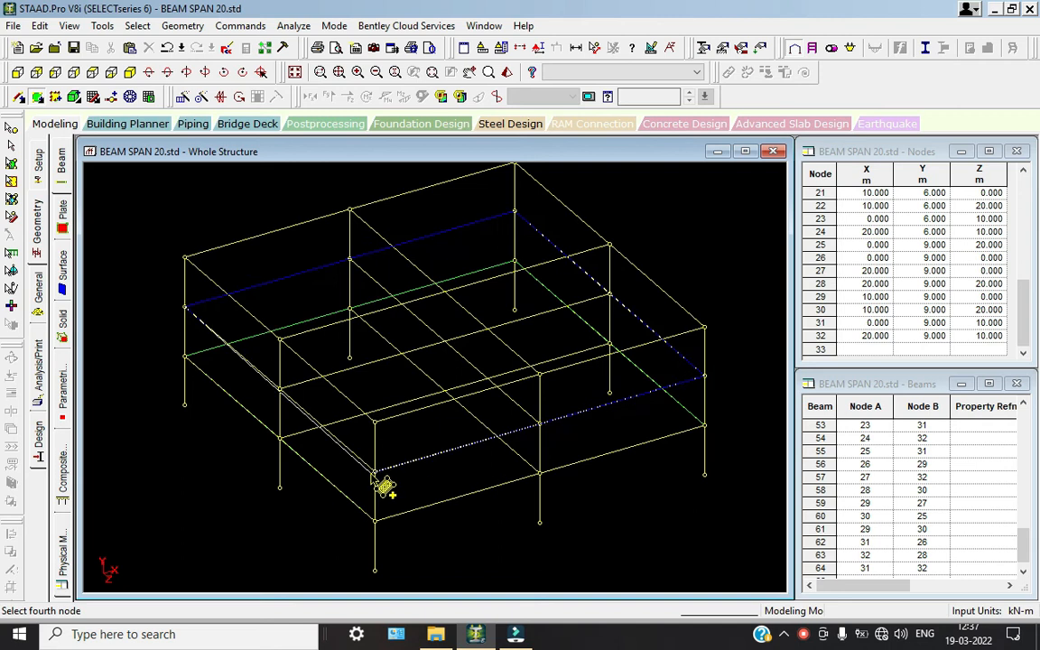
{"action": "left_click", "coordinate": [186, 257]}
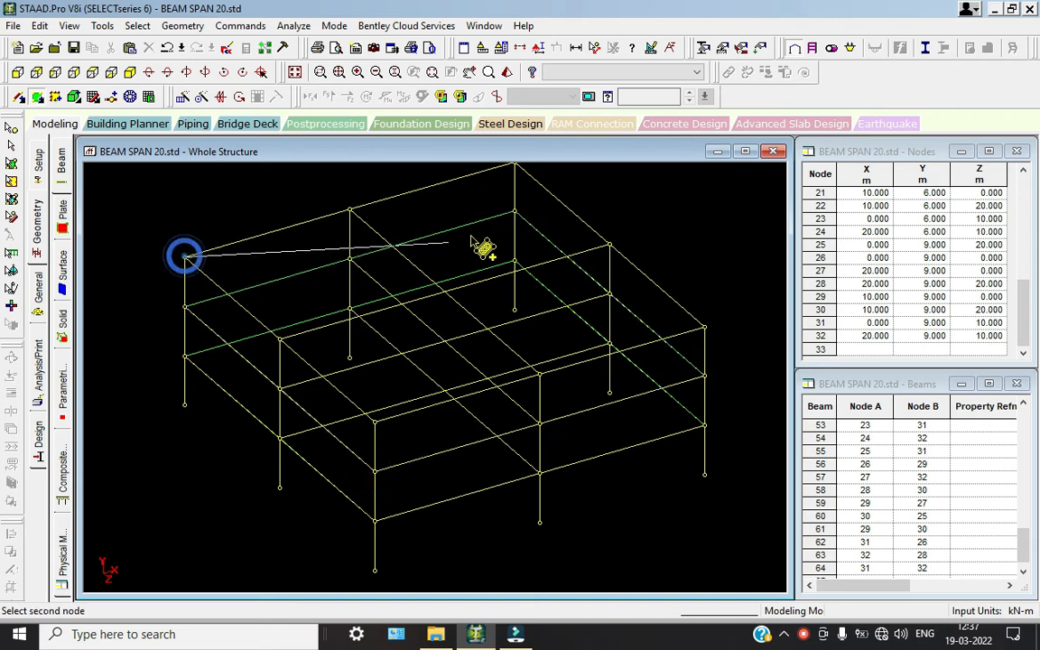
{"action": "left_click", "coordinate": [513, 218]}
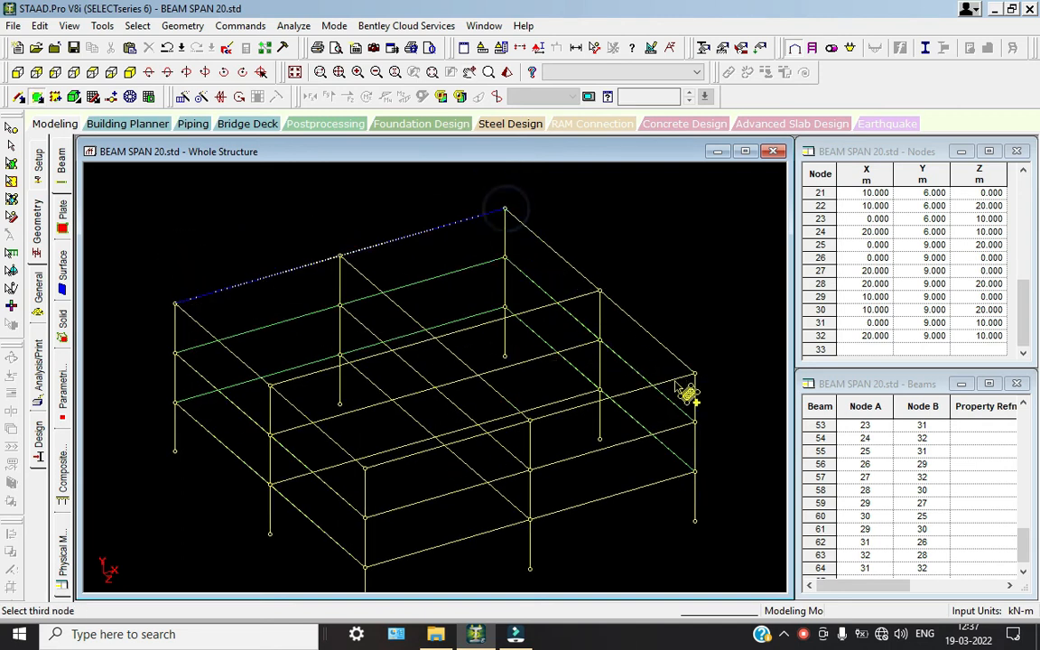
{"action": "left_click", "coordinate": [701, 378]}
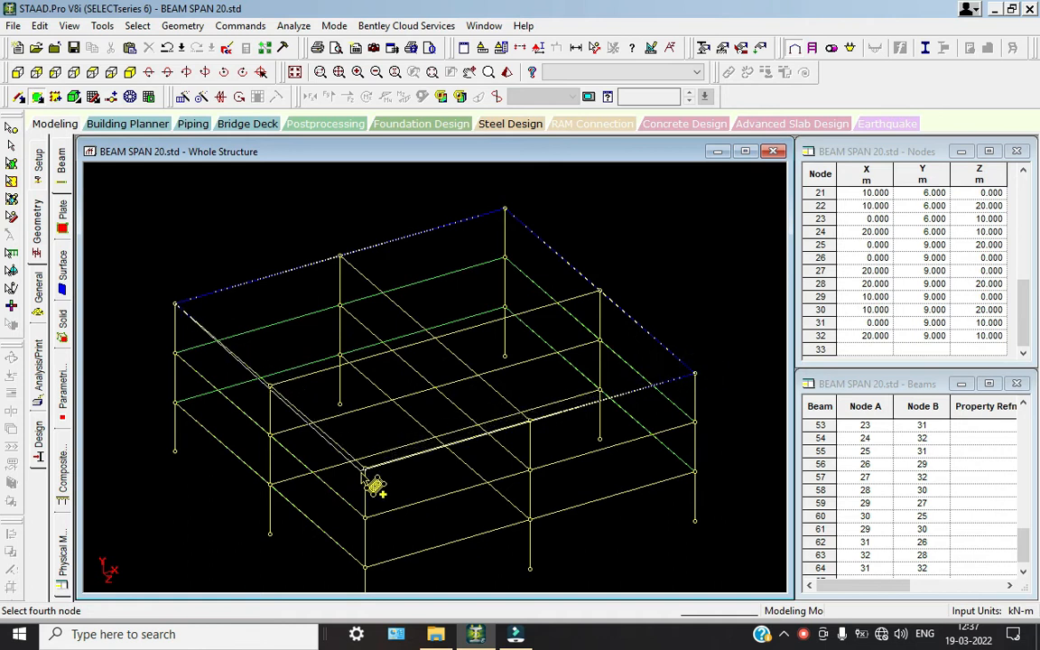
{"action": "left_click", "coordinate": [367, 464]}
- Inspect the floor plates in a rotated 3D rendered view of the structure and close that view
{"action": "middle_click_drag", "start_coordinate": [693, 542], "coordinate": [672, 500]}
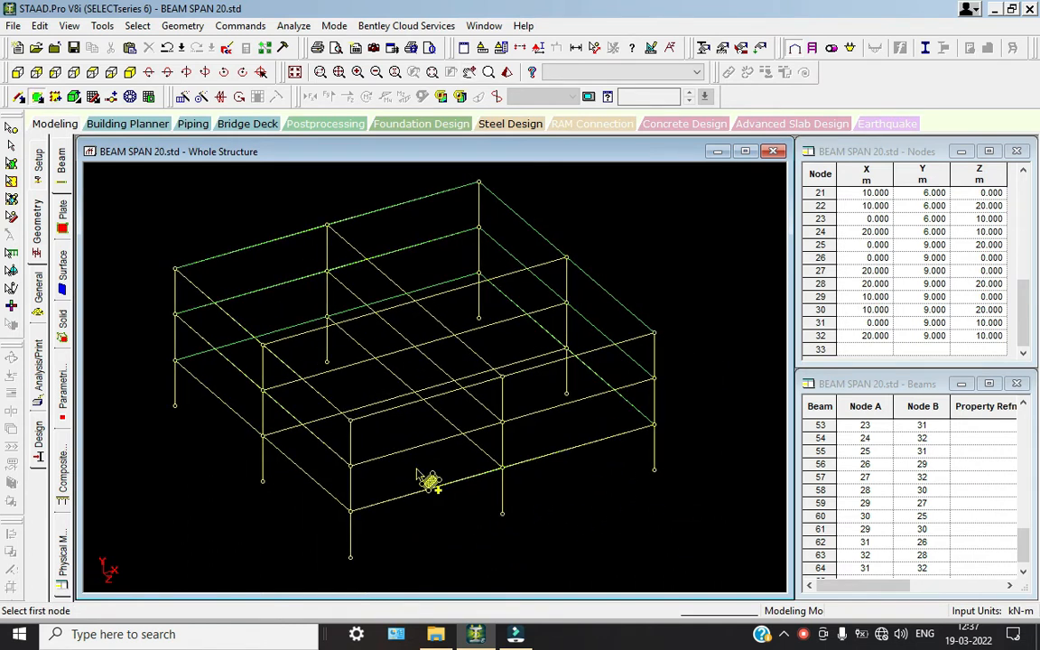
{"action": "left_click", "coordinate": [506, 72]}
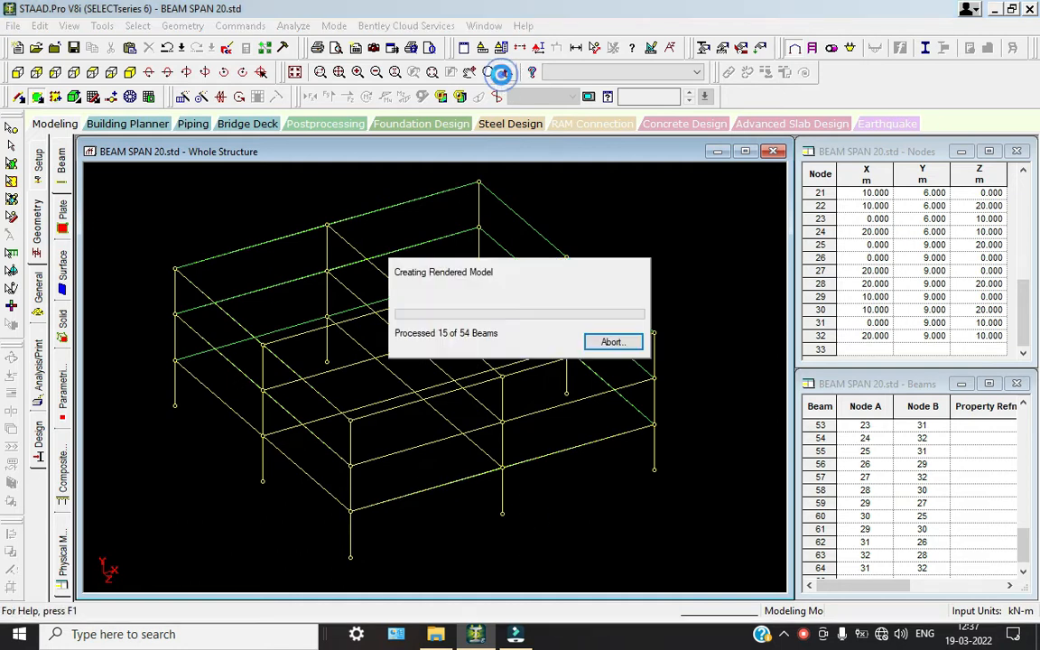
{"action": "left_click_drag", "start_coordinate": [525, 383], "coordinate": [813, 361]}
{"action": "left_click", "coordinate": [933, 215]}
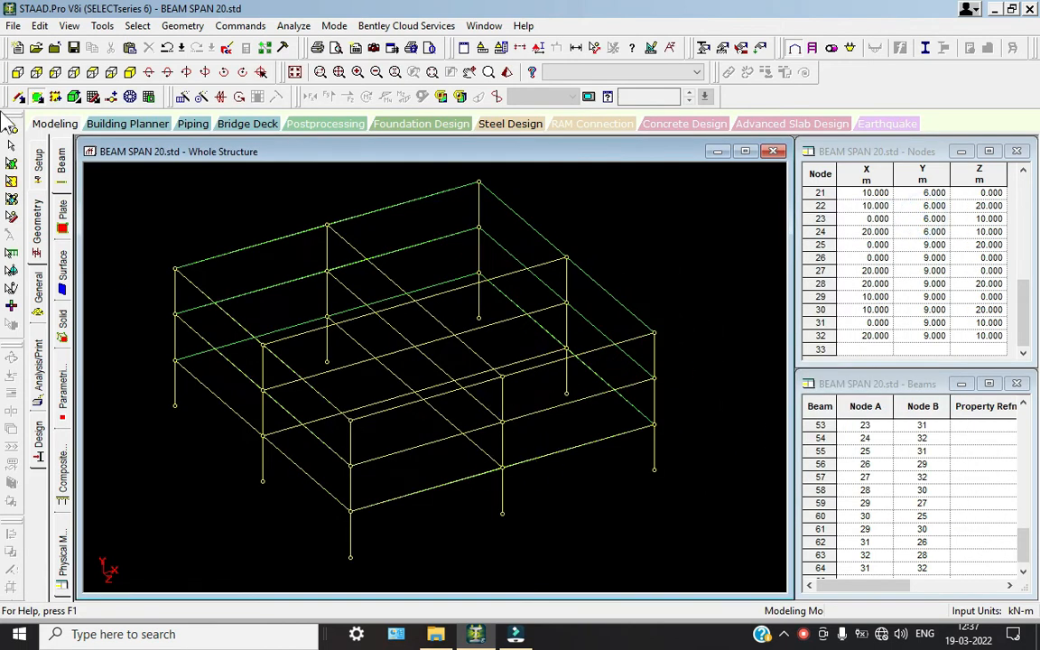
- Create a fixed support definition for the structure, with the frame shown in front view
{"action": "left_click", "coordinate": [12, 142]}
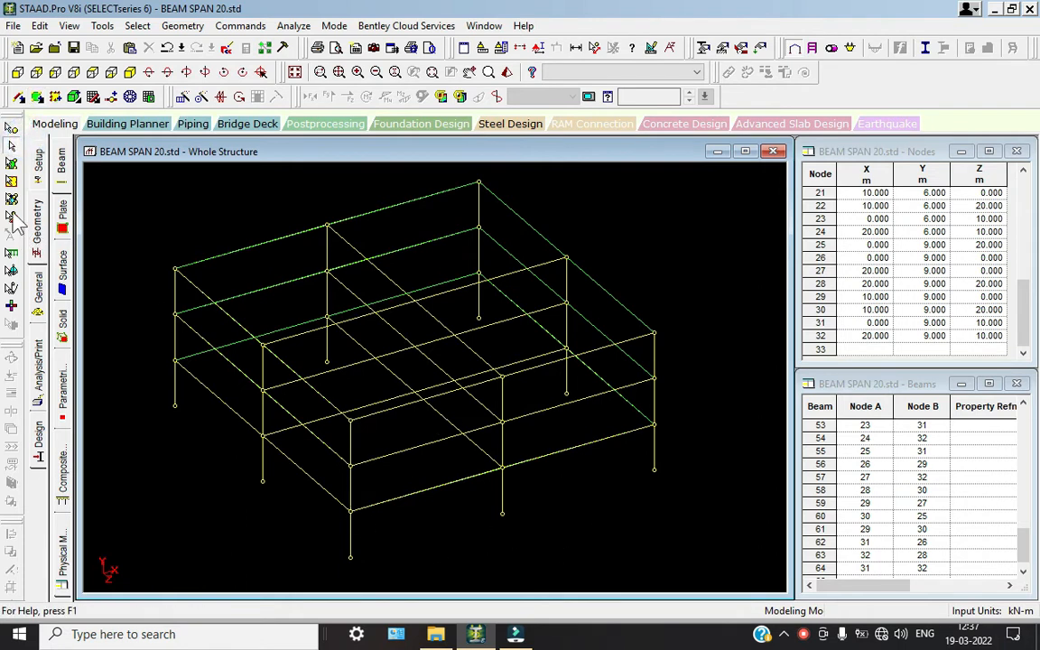
{"action": "left_click", "coordinate": [17, 72]}
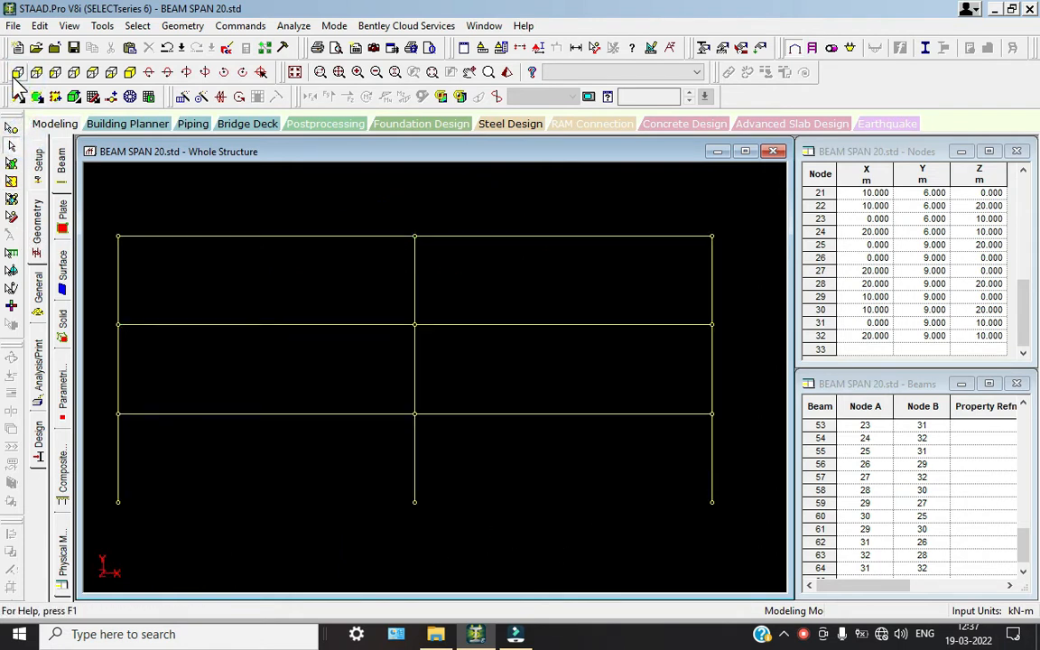
{"action": "left_click", "coordinate": [37, 285]}
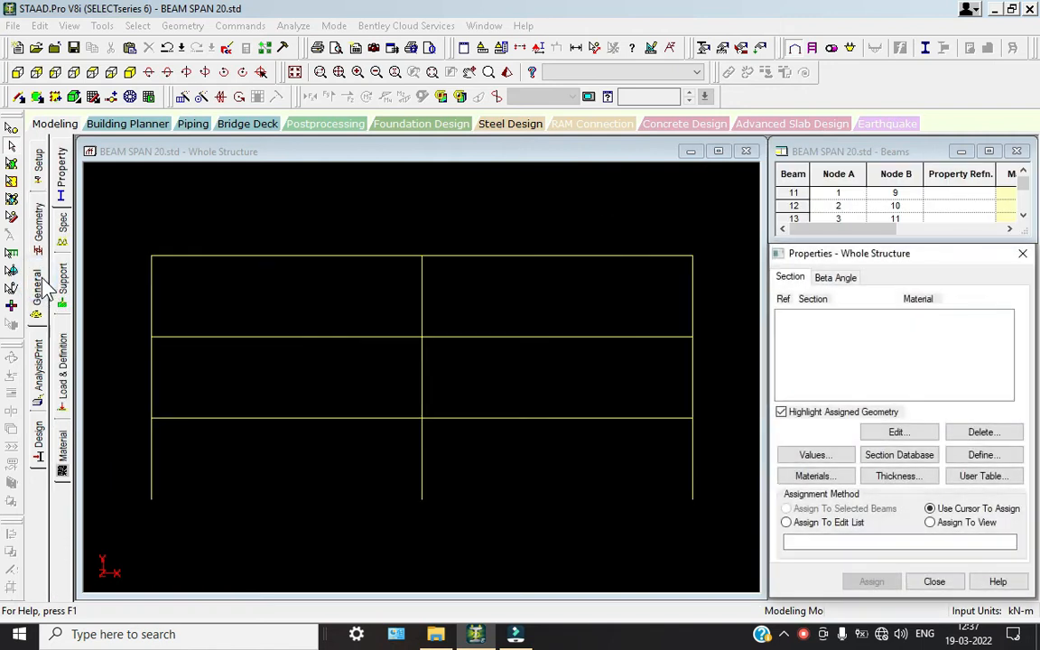
{"action": "left_click", "coordinate": [63, 298]}
{"action": "left_click", "coordinate": [925, 462]}
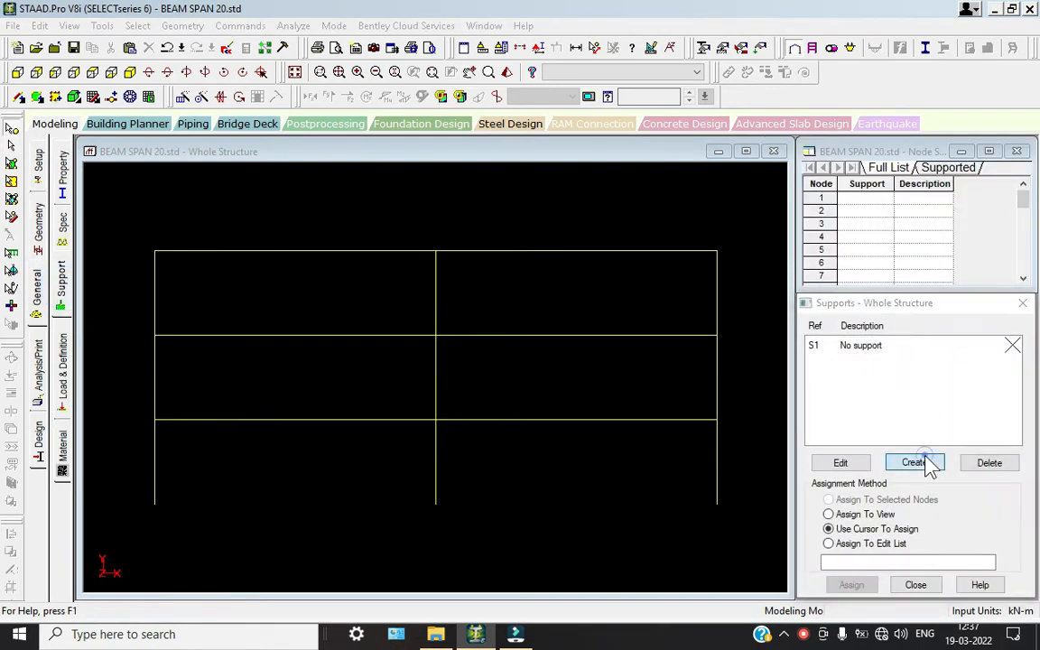
{"action": "left_click", "coordinate": [804, 601]}
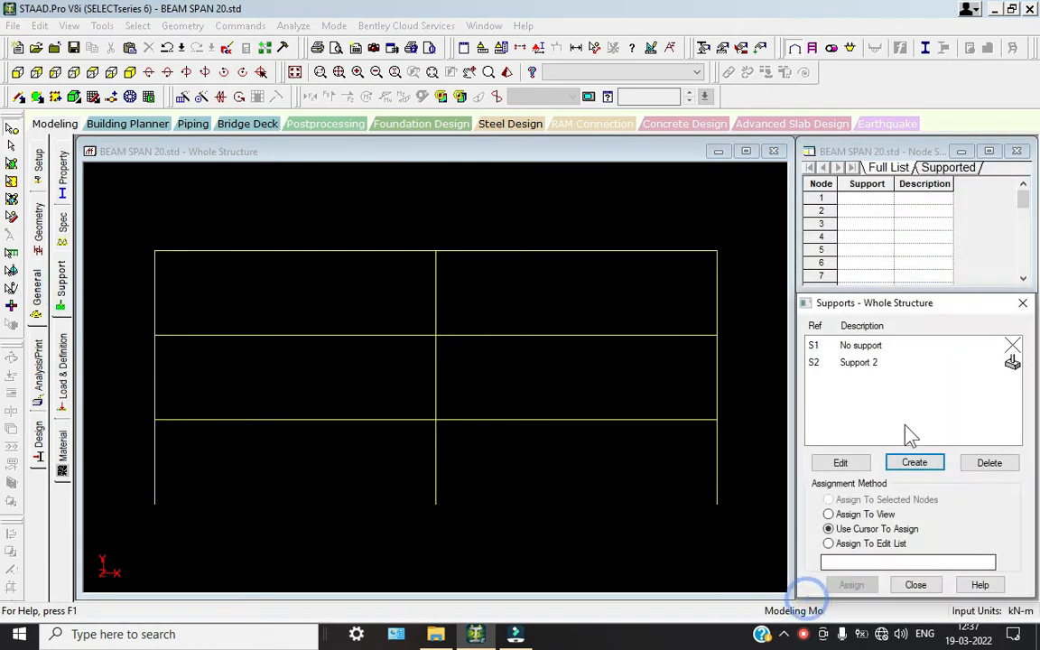
- Assign the fixed support to all selected column base nodes and clear the selection
{"action": "left_click", "coordinate": [894, 364]}
{"action": "left_click_drag", "start_coordinate": [108, 469], "coordinate": [754, 520]}
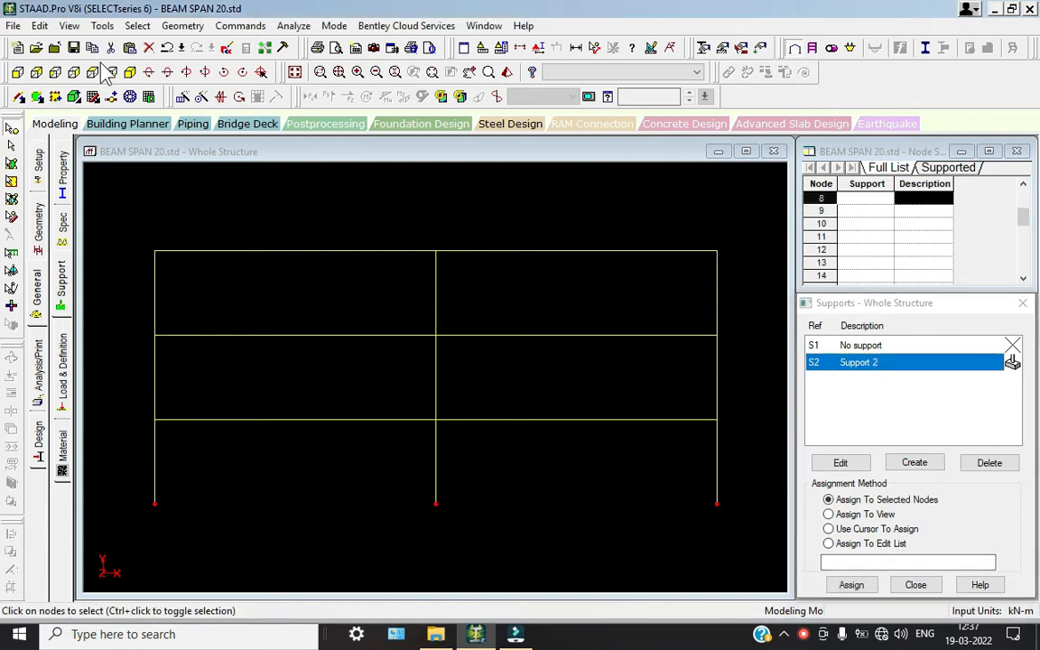
{"action": "left_click", "coordinate": [130, 72]}
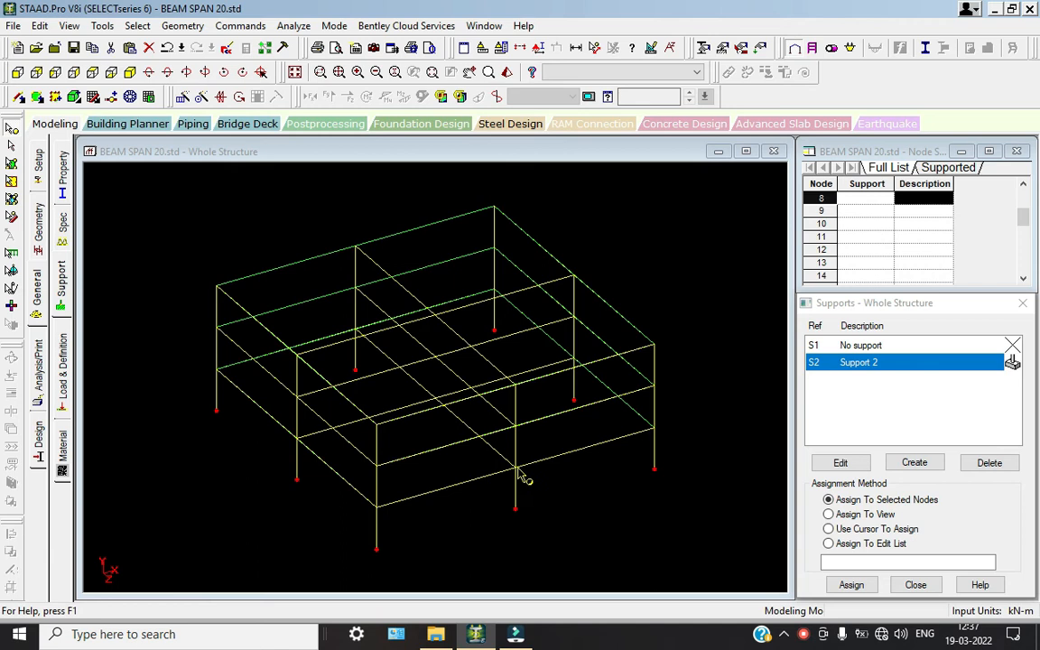
{"action": "left_click", "coordinate": [850, 585]}
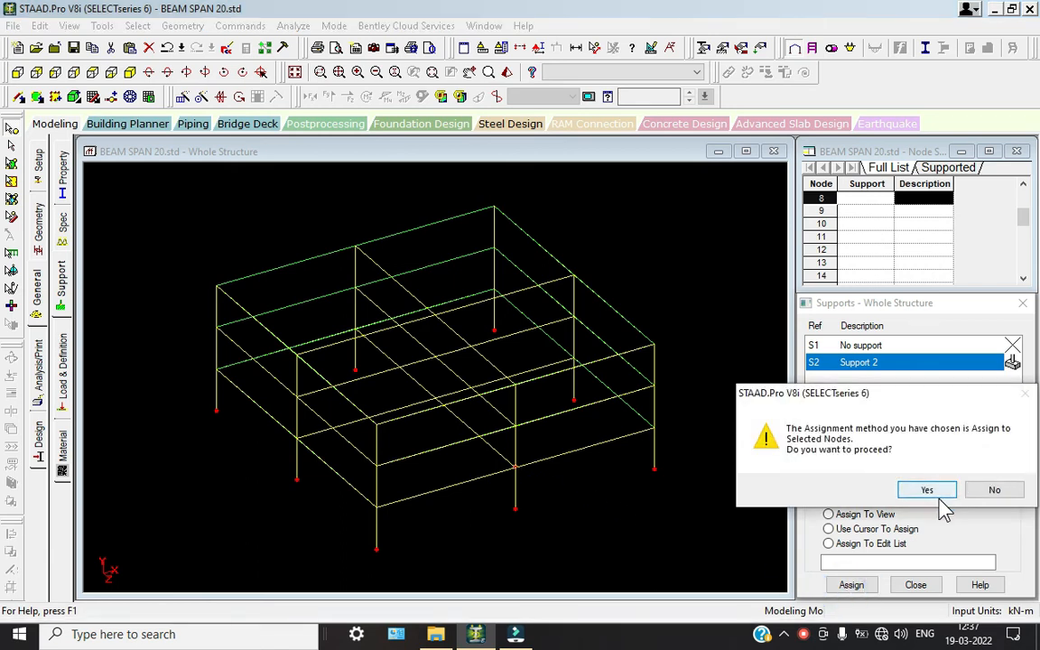
{"action": "left_click", "coordinate": [928, 490]}
{"action": "left_click", "coordinate": [690, 485]}
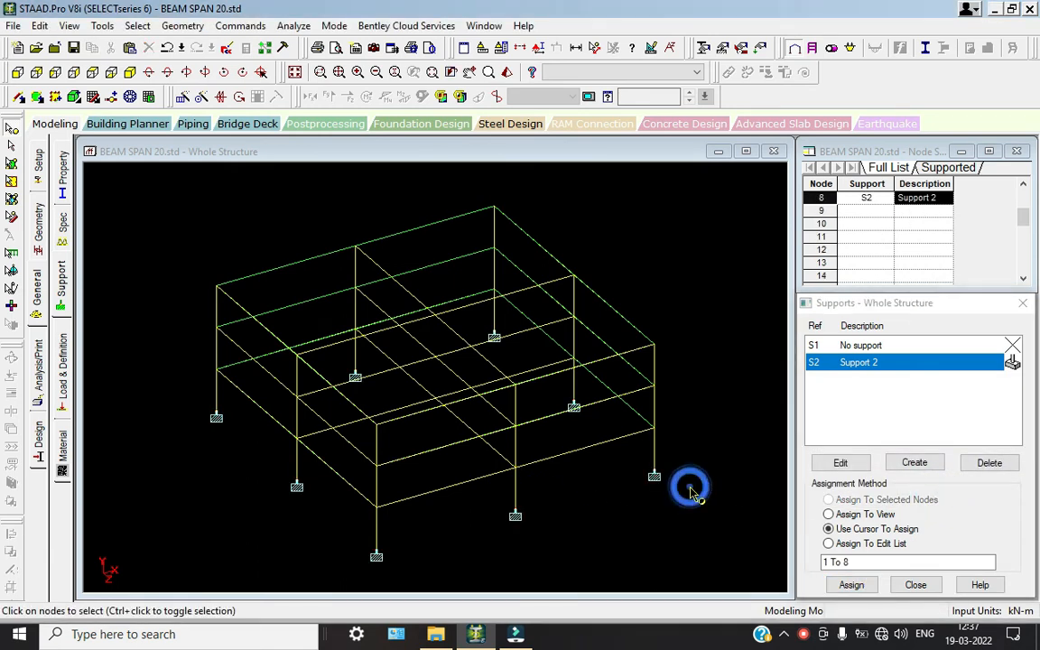
- Check the frame with its supports in a rotated 3D rendered view and return to the structure view
{"action": "left_click", "coordinate": [505, 73]}
{"action": "left_click_drag", "start_coordinate": [678, 527], "coordinate": [717, 478]}
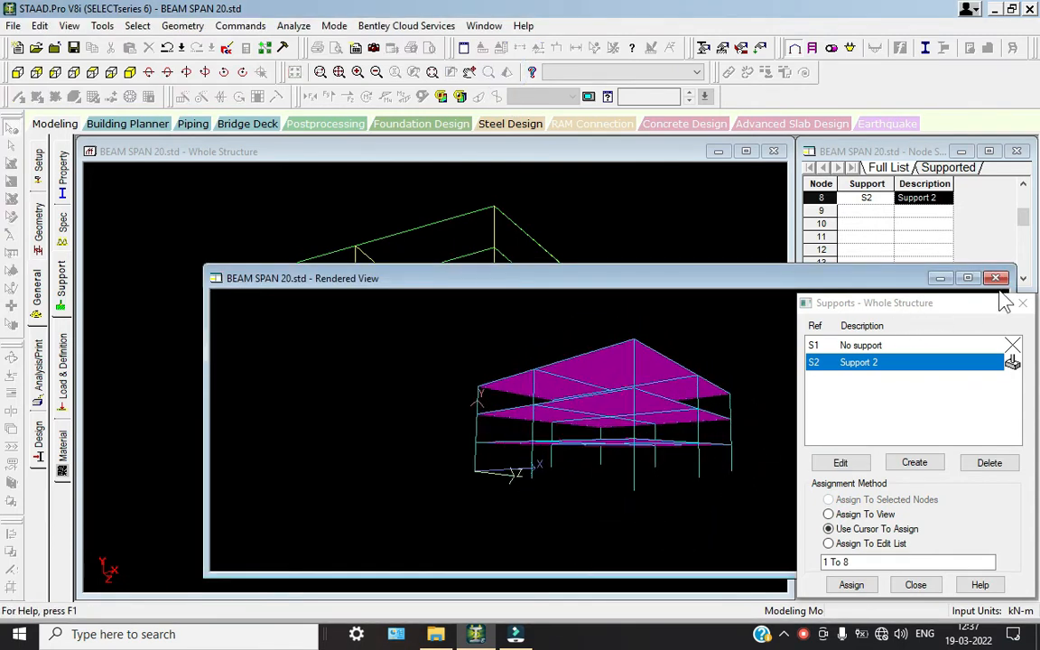
{"action": "left_click", "coordinate": [996, 277]}
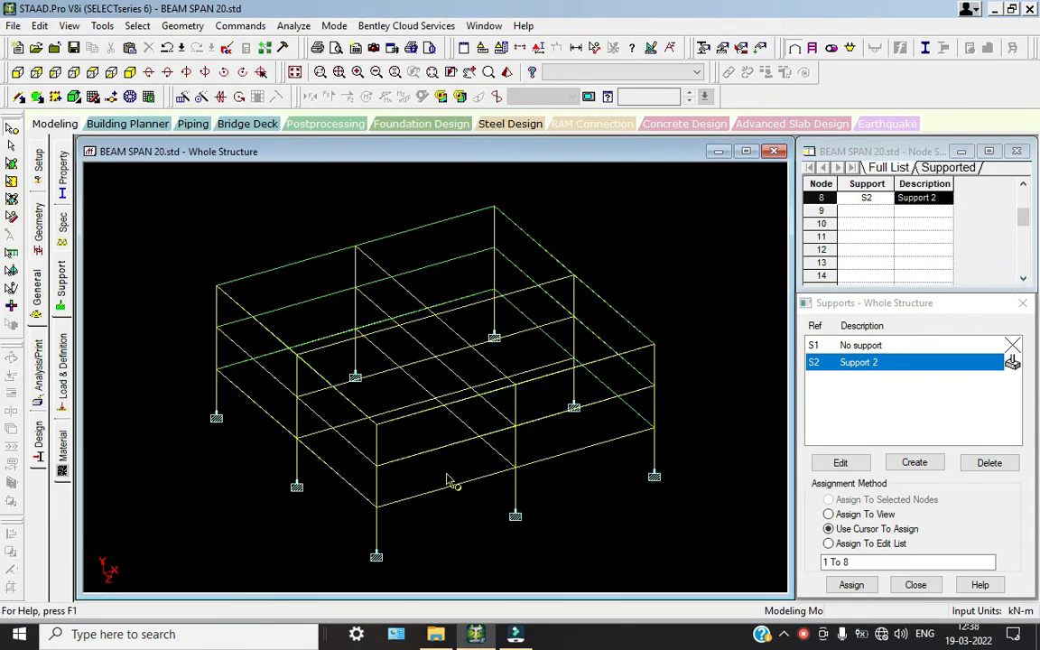
{"action": "middle_click_drag", "start_coordinate": [449, 481], "coordinate": [429, 471]}
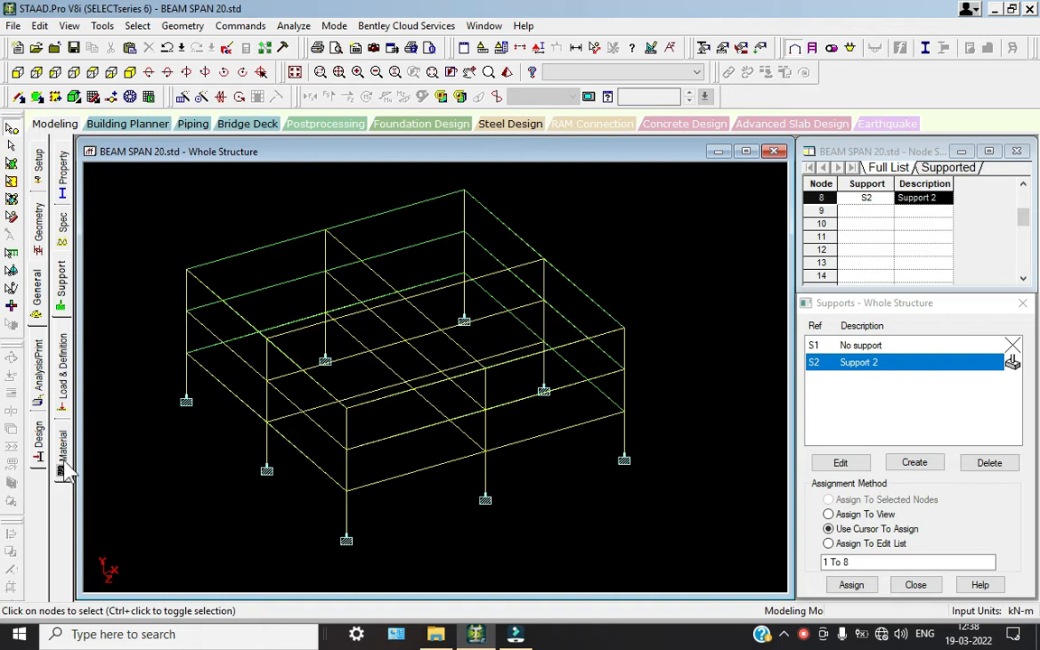
- Define a concrete rectangular section property with YD 0.45 m and ZD 0.25 m
{"action": "left_click", "coordinate": [62, 171]}
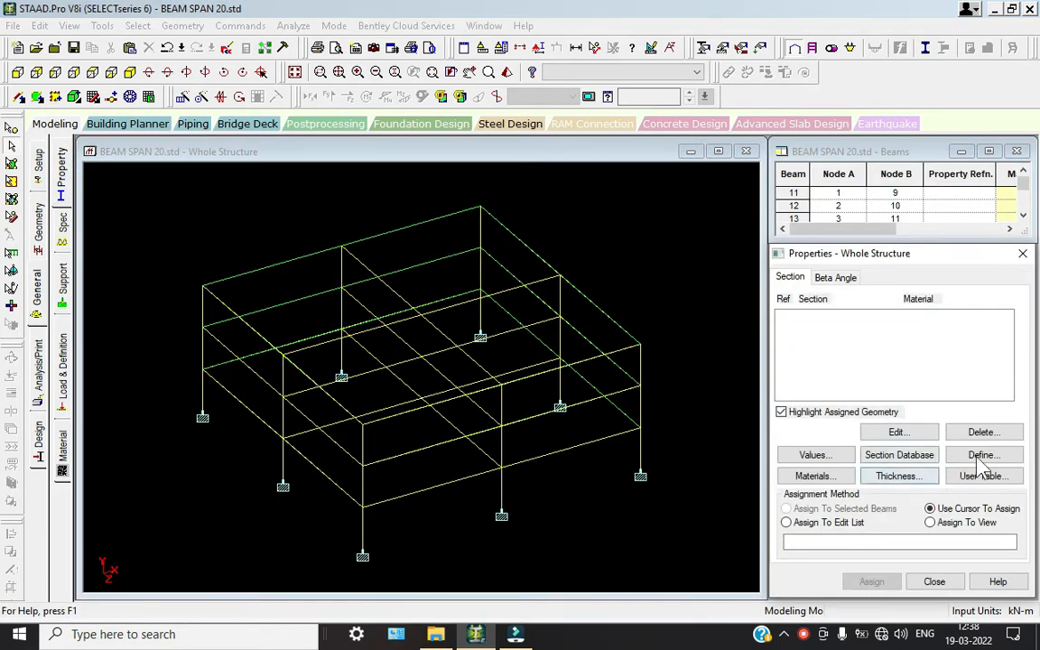
{"action": "left_click", "coordinate": [1011, 456]}
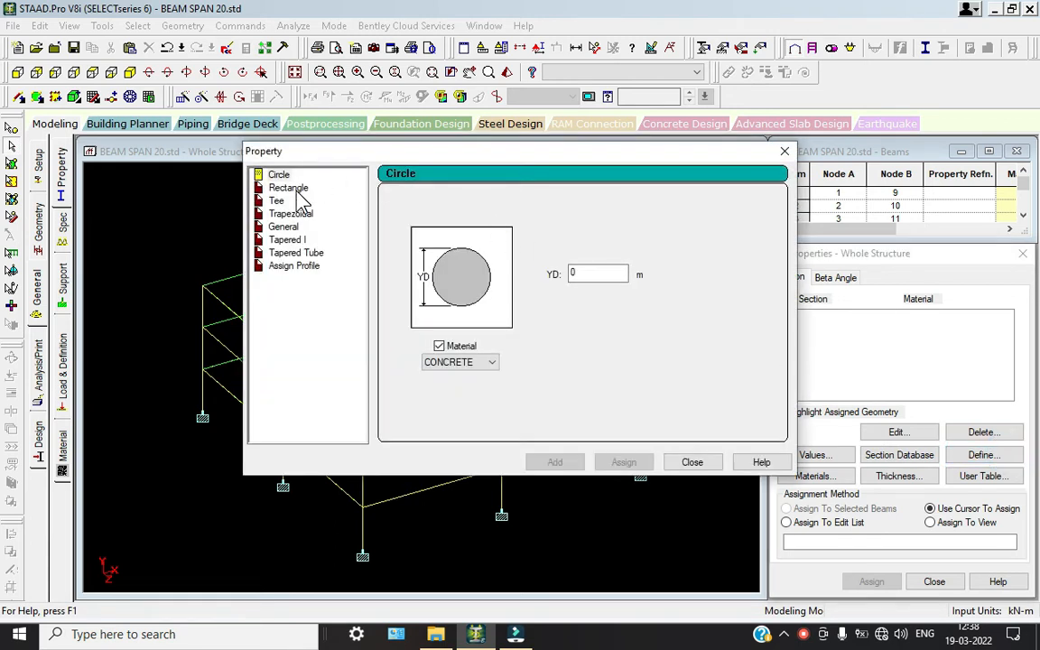
{"action": "left_click", "coordinate": [785, 152]}
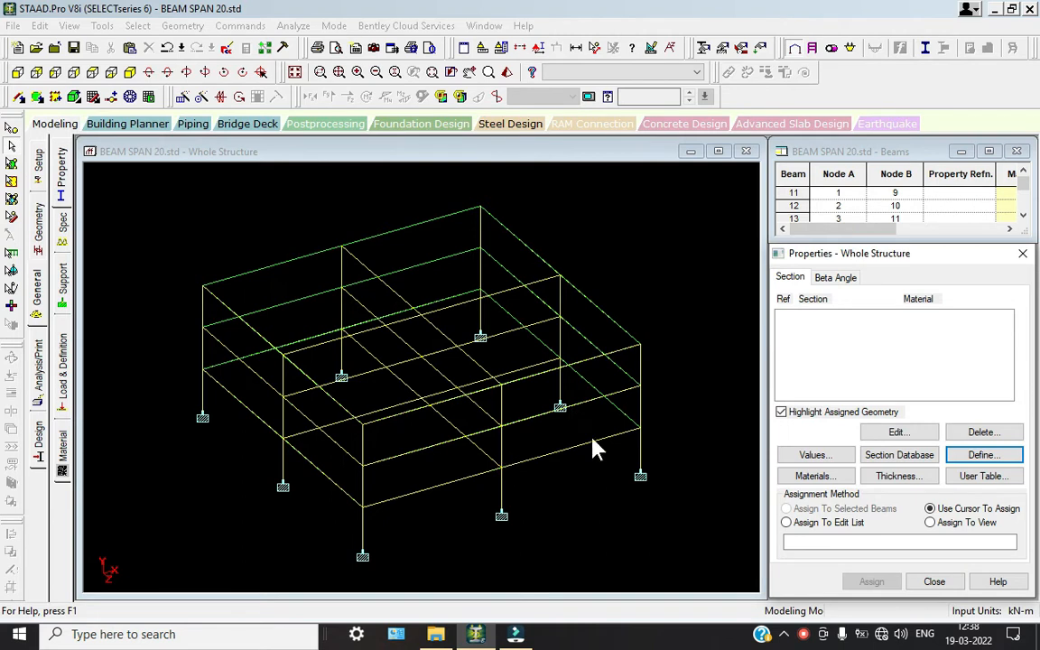
{"action": "left_click", "coordinate": [982, 456]}
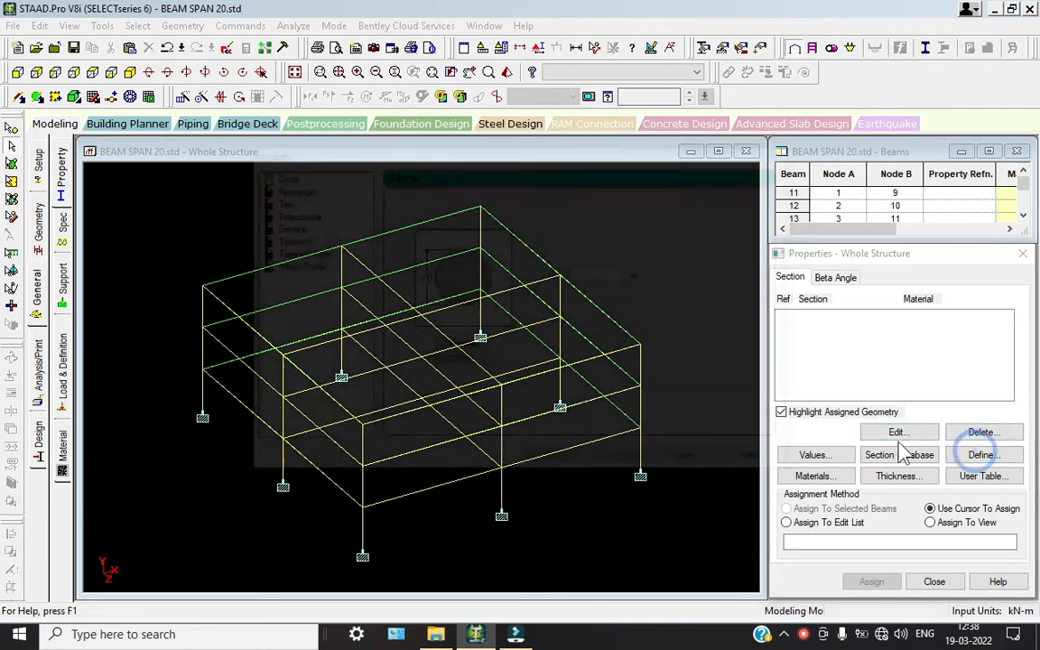
{"action": "left_click", "coordinate": [289, 187]}
{"action": "left_click", "coordinate": [583, 262]}
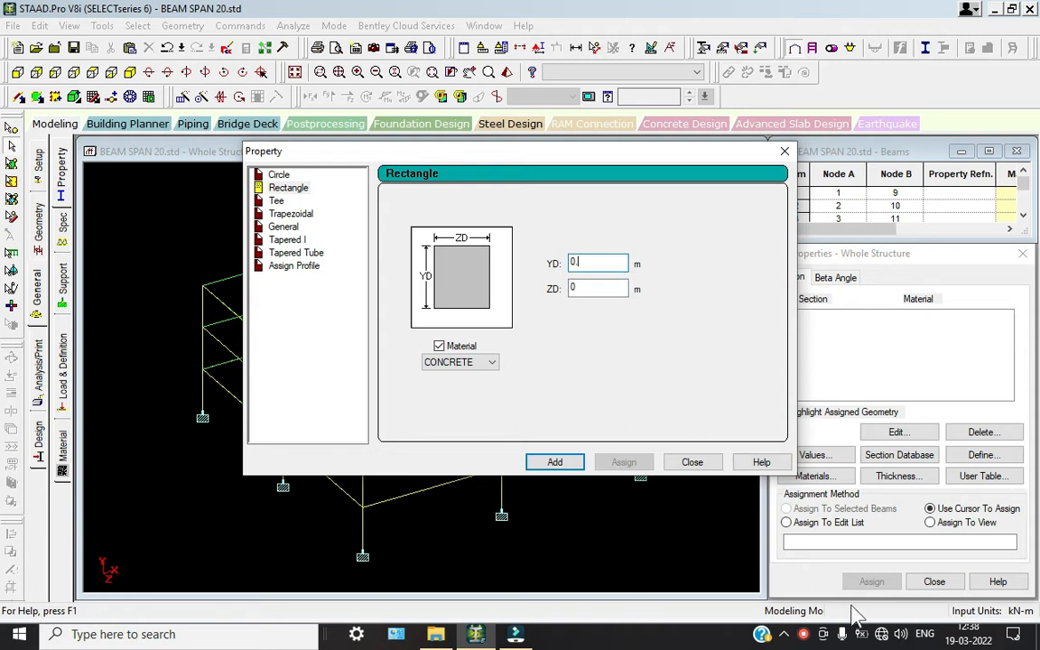
{"action": "left_click", "coordinate": [804, 634]}
{"action": "left_click", "coordinate": [838, 568]}
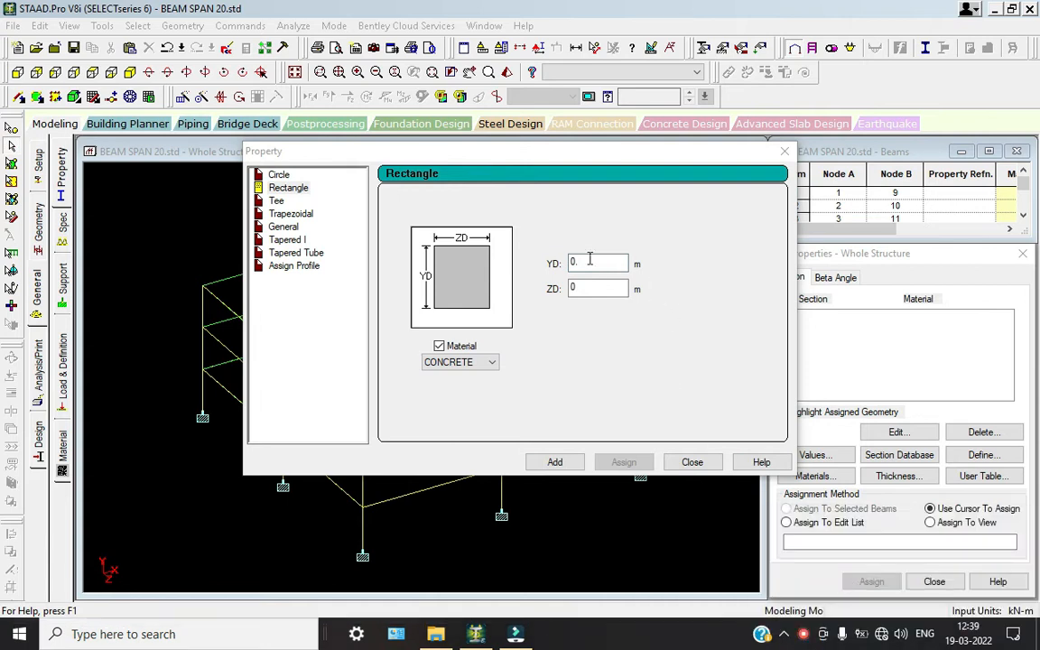
{"action": "left_click", "coordinate": [598, 261]}
{"action": "type", "text": ".45"}
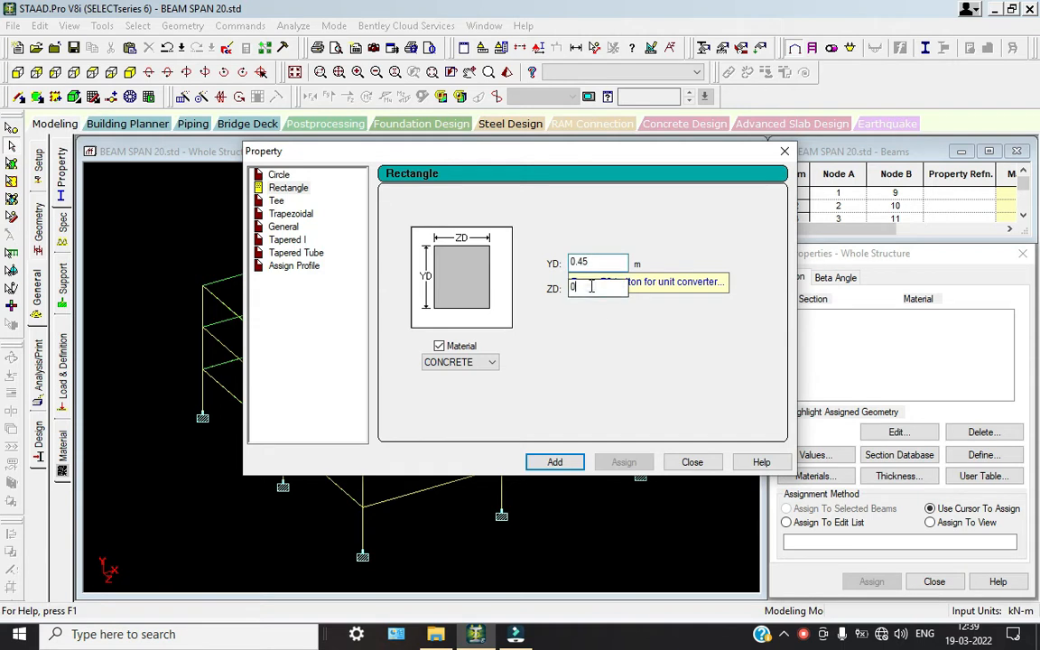
{"action": "left_click", "coordinate": [592, 287]}
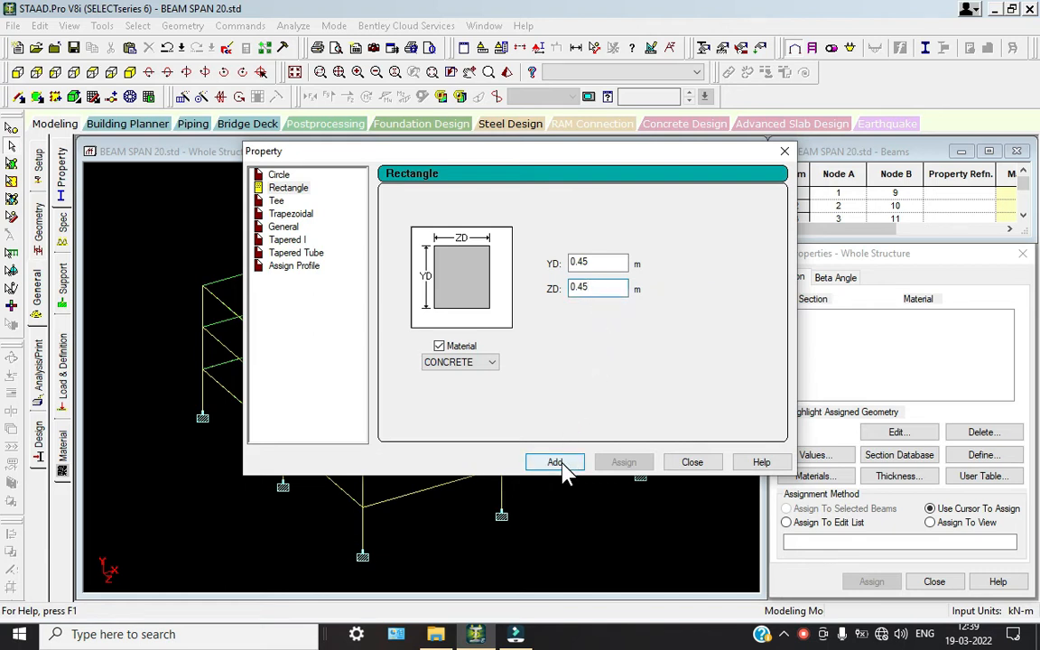
{"action": "left_click", "coordinate": [603, 287]}
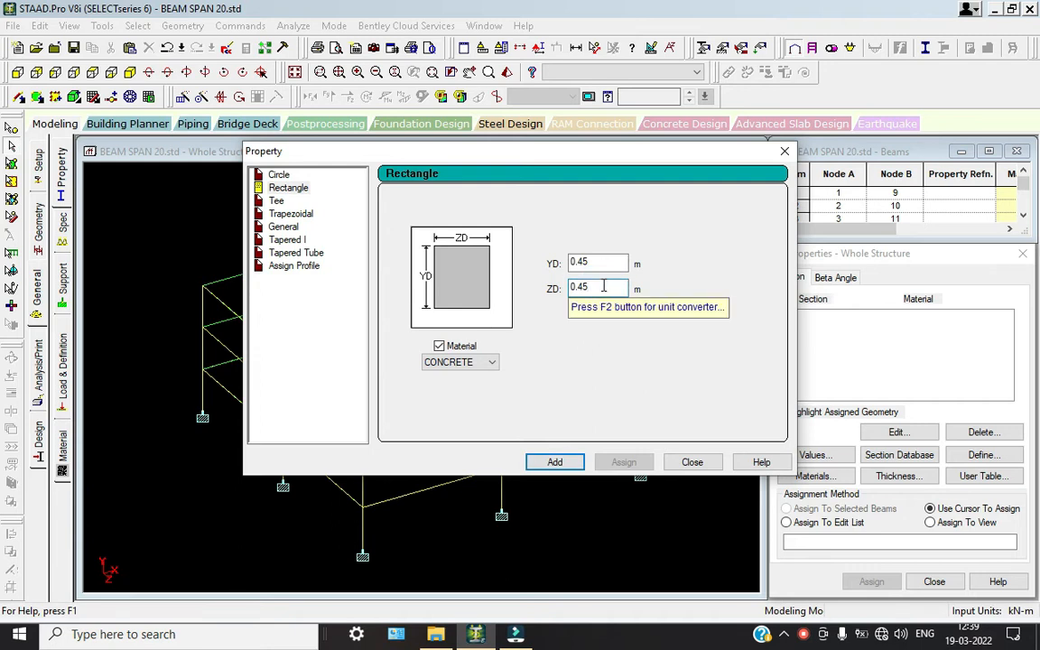
{"action": "left_click", "coordinate": [604, 286]}
{"action": "left_click", "coordinate": [555, 462]}
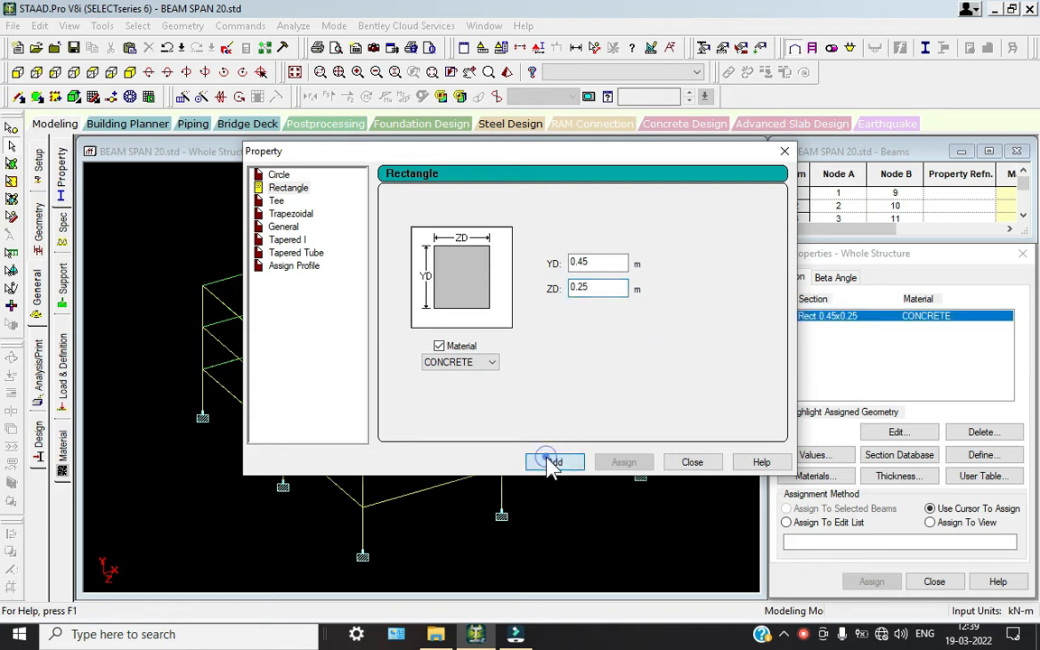
- Add a second concrete rectangular section with YD 0.35 m and ZD 0.3 m, and finish defining sections
{"action": "left_click", "coordinate": [607, 263]}
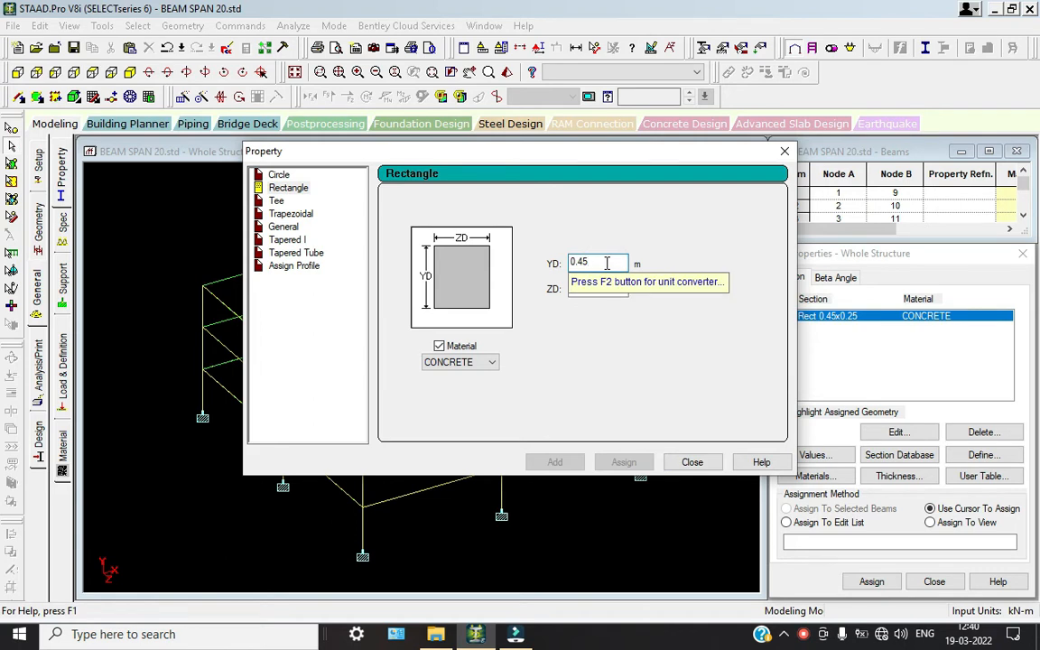
{"action": "key", "text": "BackSpace"}
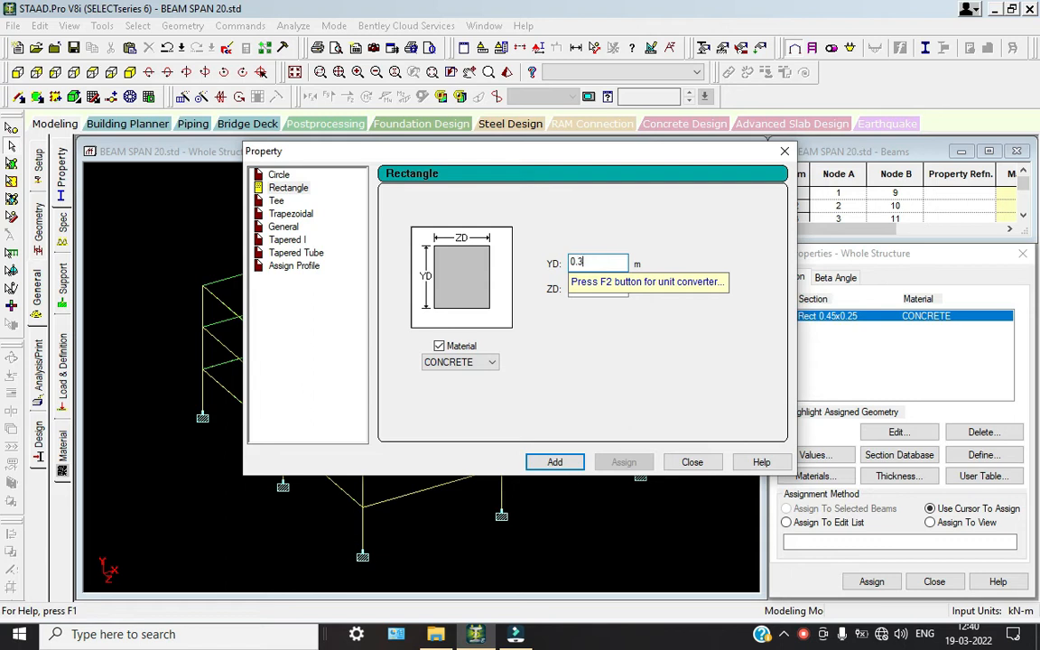
{"action": "key", "text": "Tab"}
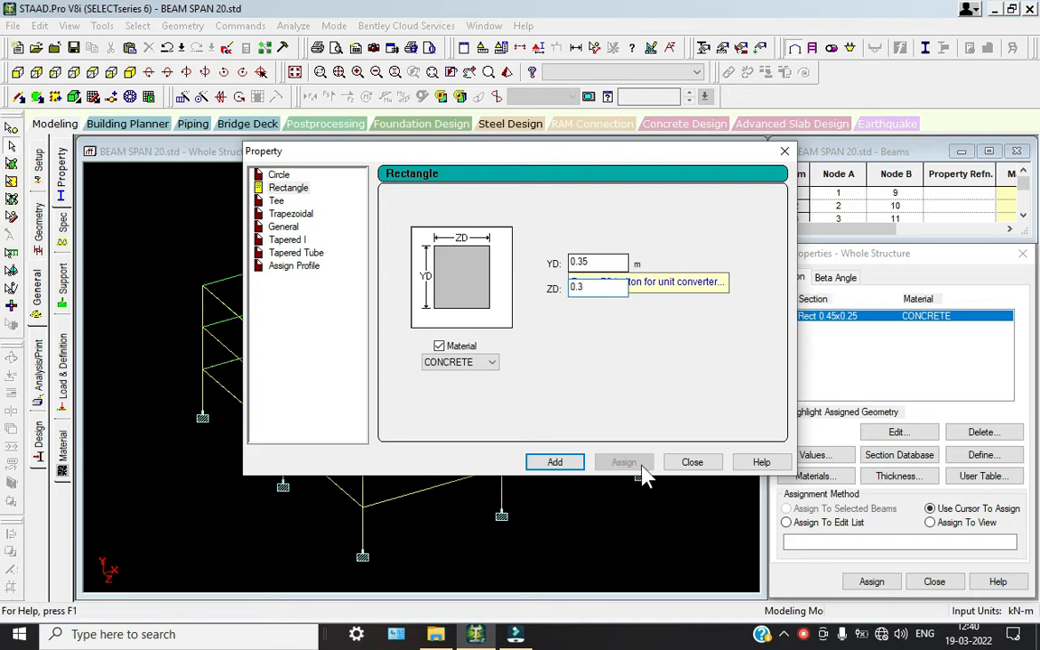
{"action": "left_click", "coordinate": [576, 463]}
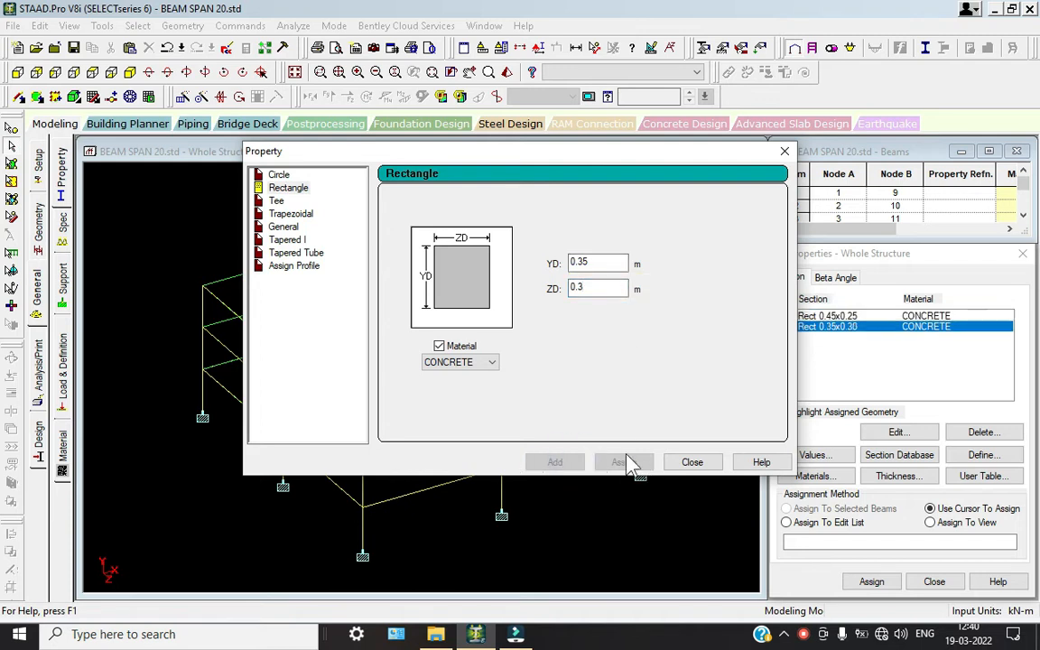
{"action": "left_click", "coordinate": [693, 462]}
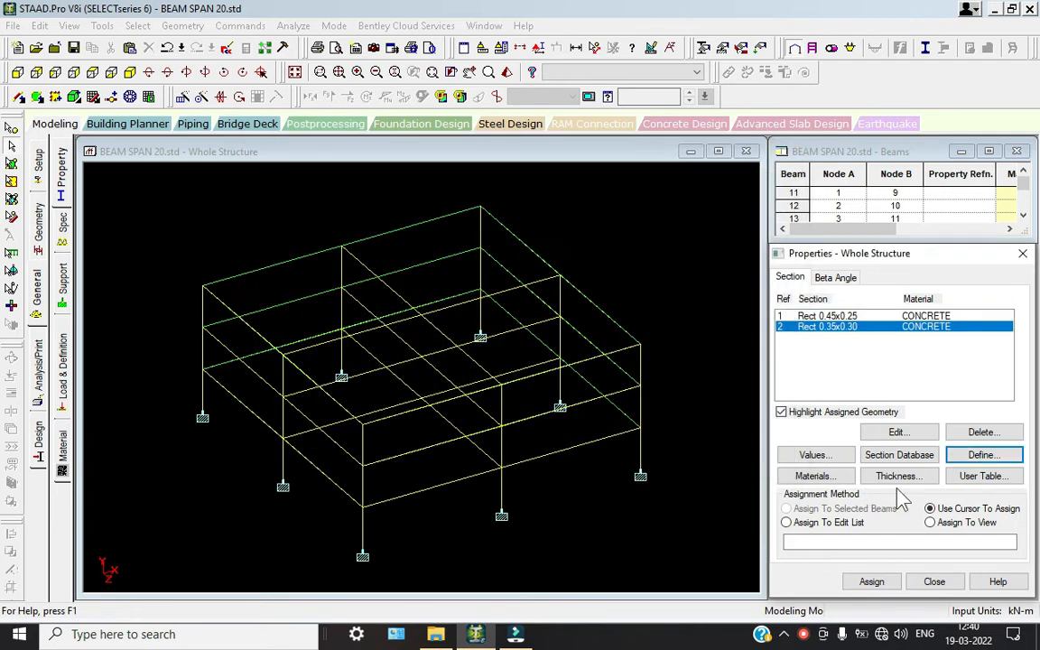
- Define a concrete plate element thickness of 0.125 m at all four nodes
{"action": "left_click", "coordinate": [899, 476]}
{"action": "left_click", "coordinate": [662, 252]}
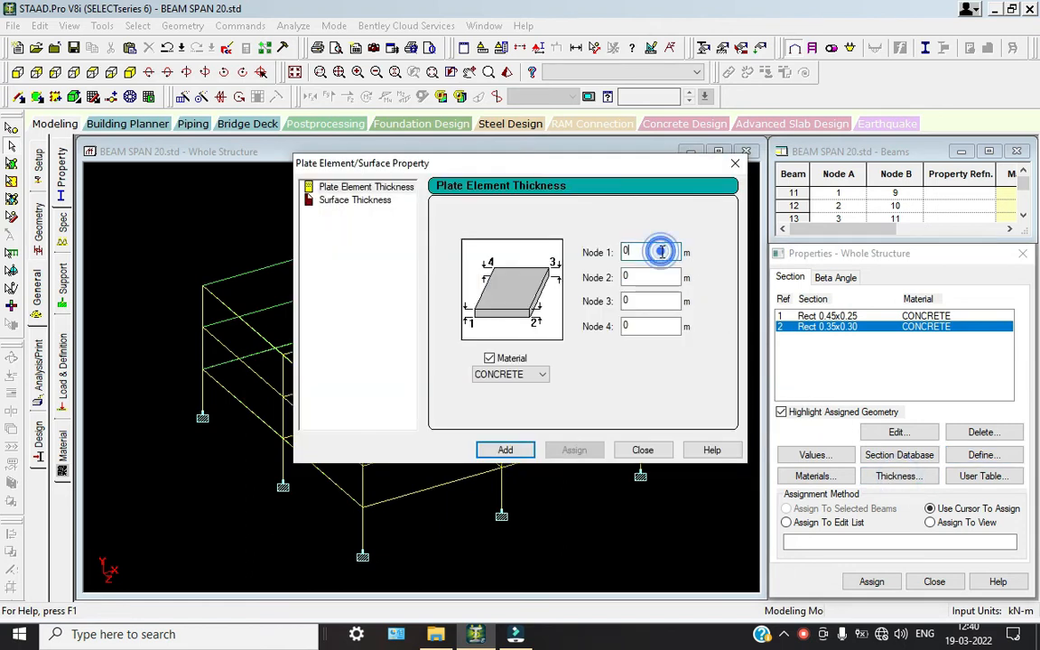
{"action": "type", "text": ".125"}
{"action": "key", "text": "Return"}
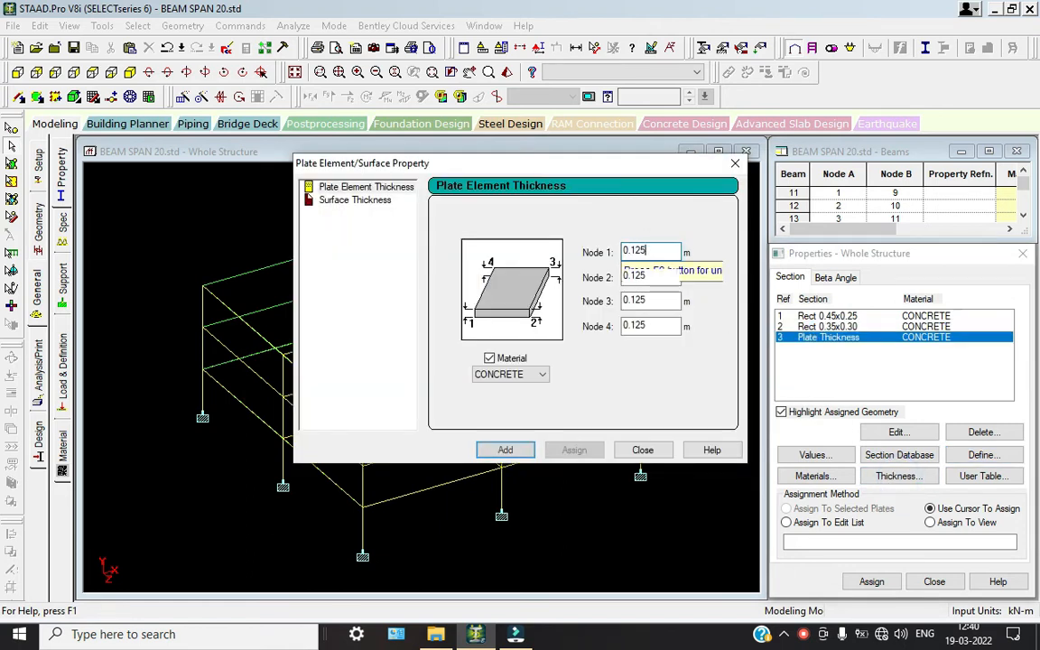
{"action": "left_click", "coordinate": [650, 450]}
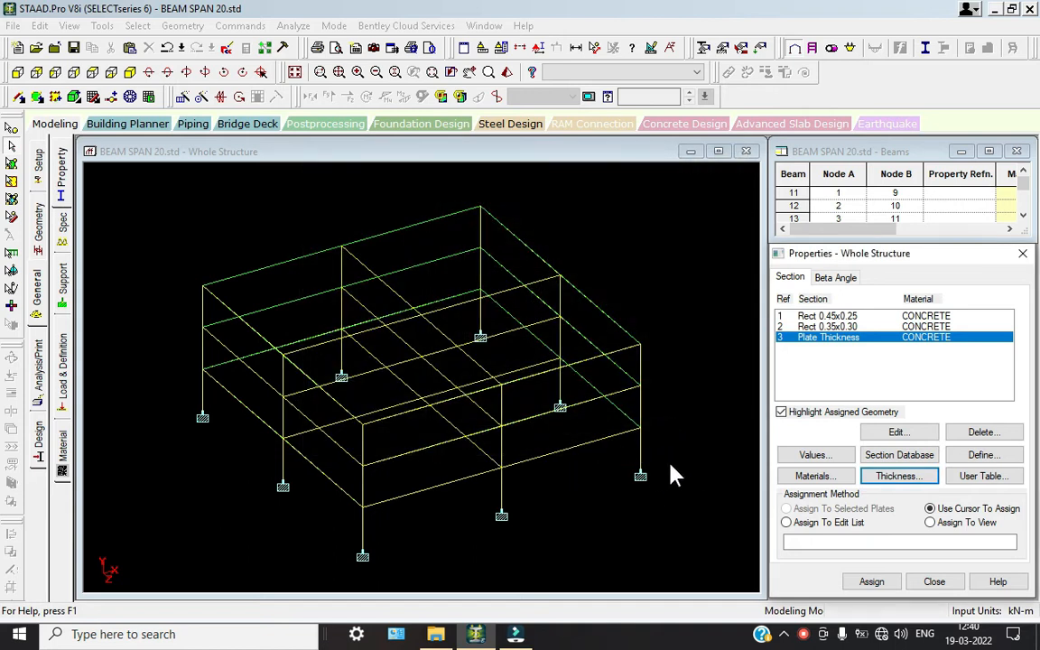
- Assign the Rect 0.45x0.25 section to all columns, selected as beams parallel to Y, and clear the selection
{"action": "left_click", "coordinate": [840, 315]}
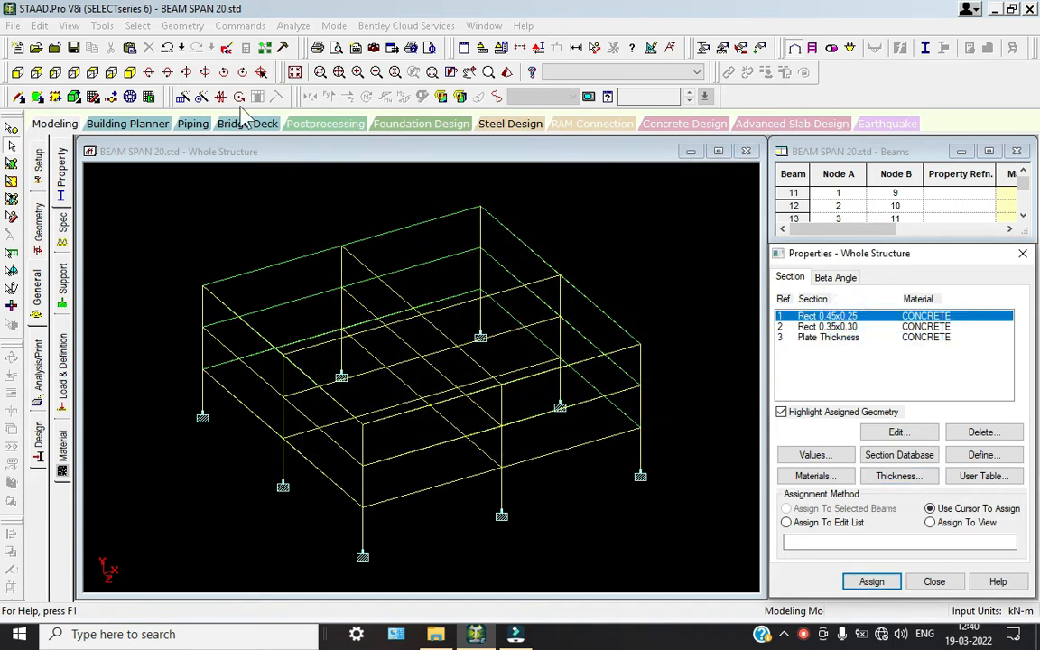
{"action": "left_click", "coordinate": [138, 25]}
{"action": "mouse_move", "coordinate": [252, 318]}
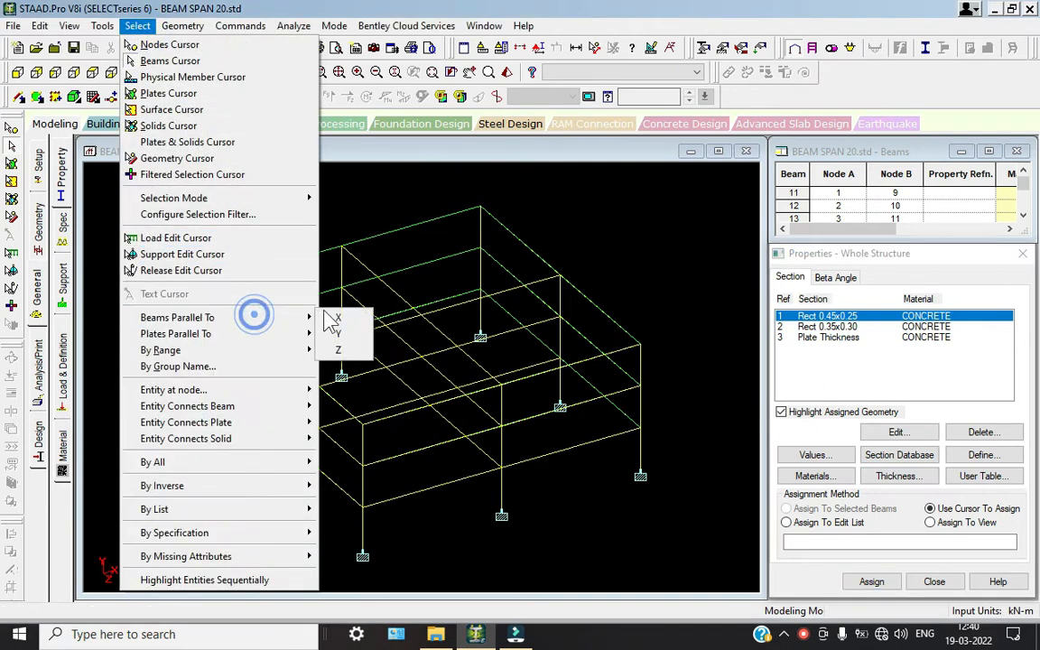
{"action": "left_click", "coordinate": [339, 335]}
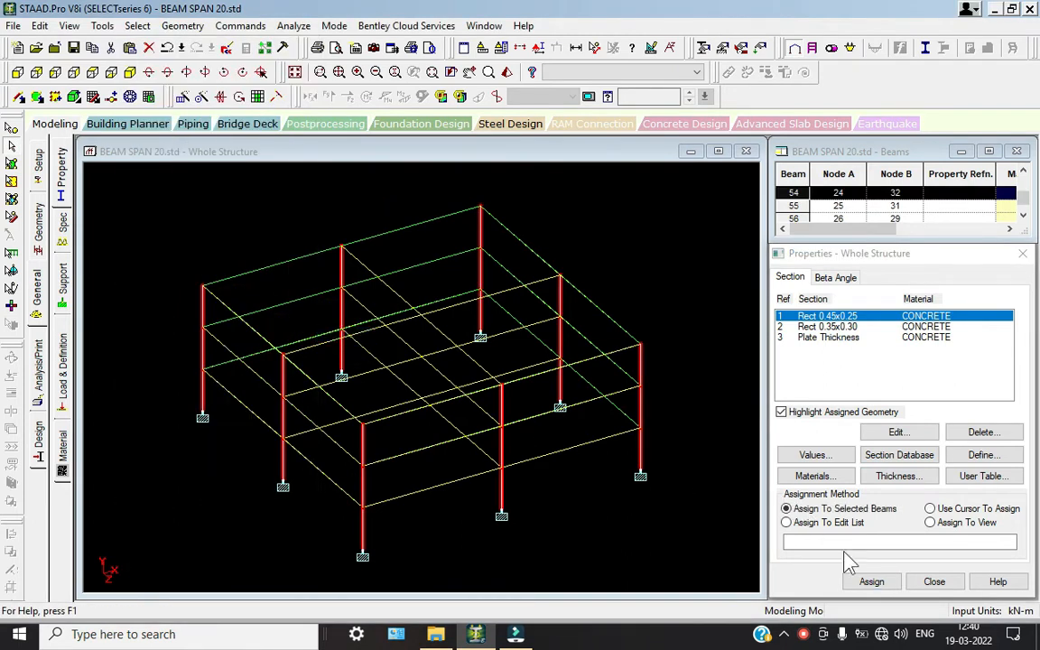
{"action": "left_click", "coordinate": [872, 583]}
{"action": "left_click", "coordinate": [922, 464]}
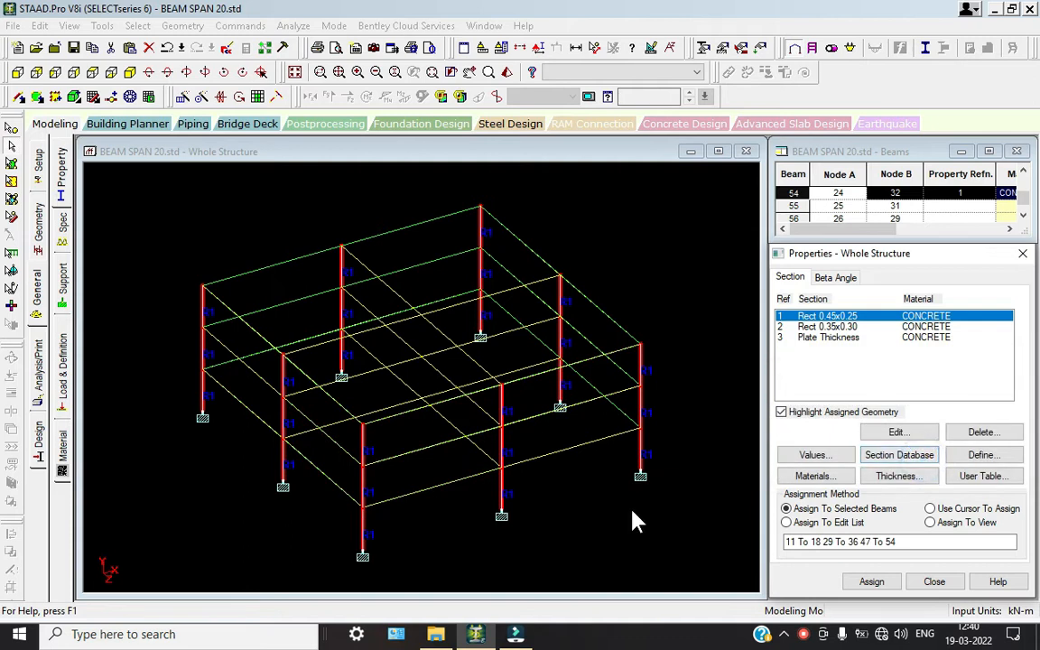
{"action": "left_click", "coordinate": [622, 515]}
- Assign the plate thickness property to all floor plates in the view and clear the selection
{"action": "left_click", "coordinate": [829, 337]}
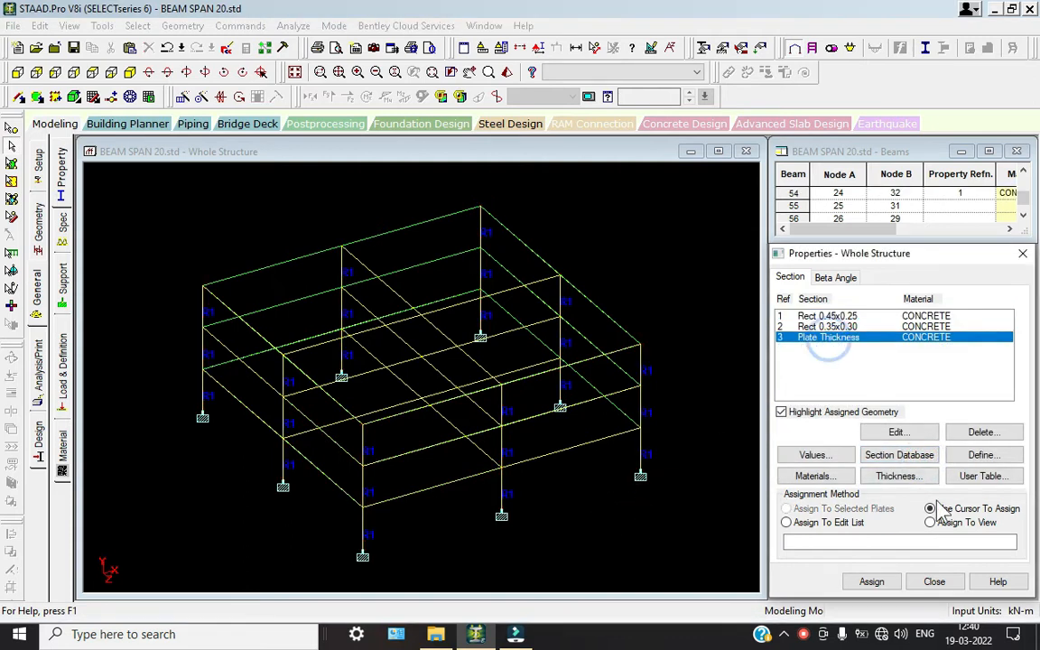
{"action": "left_click", "coordinate": [953, 532]}
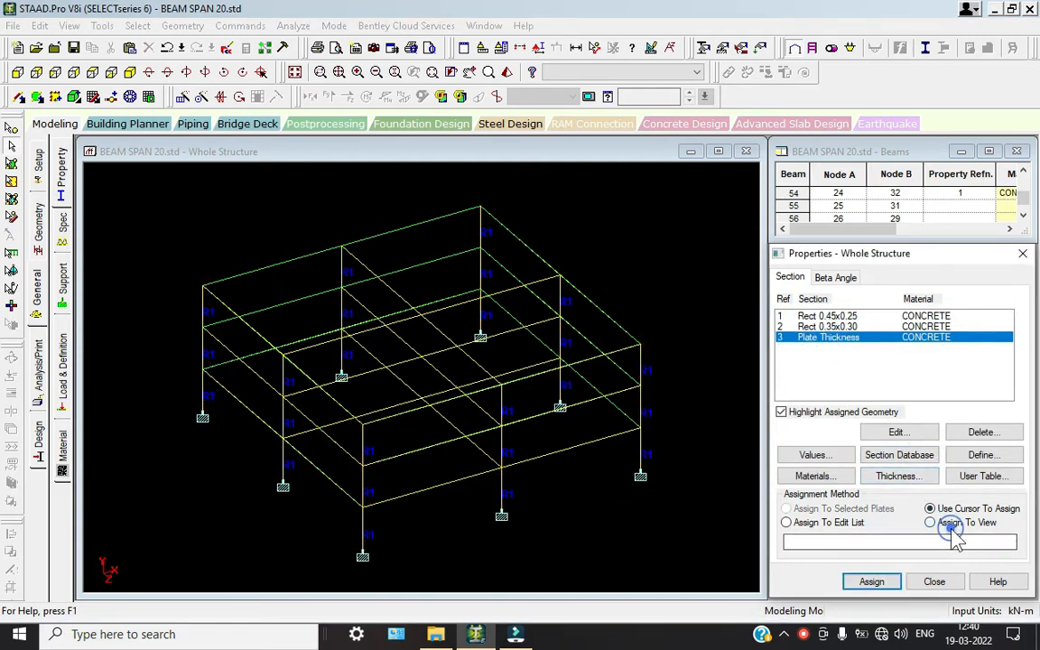
{"action": "left_click", "coordinate": [883, 580]}
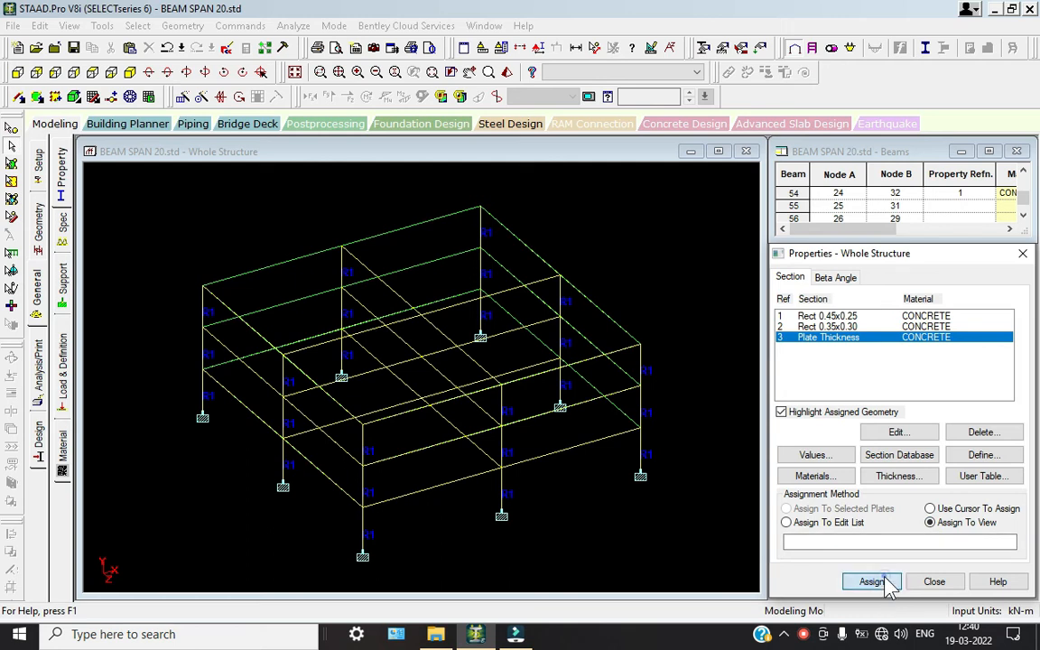
{"action": "left_click", "coordinate": [924, 463]}
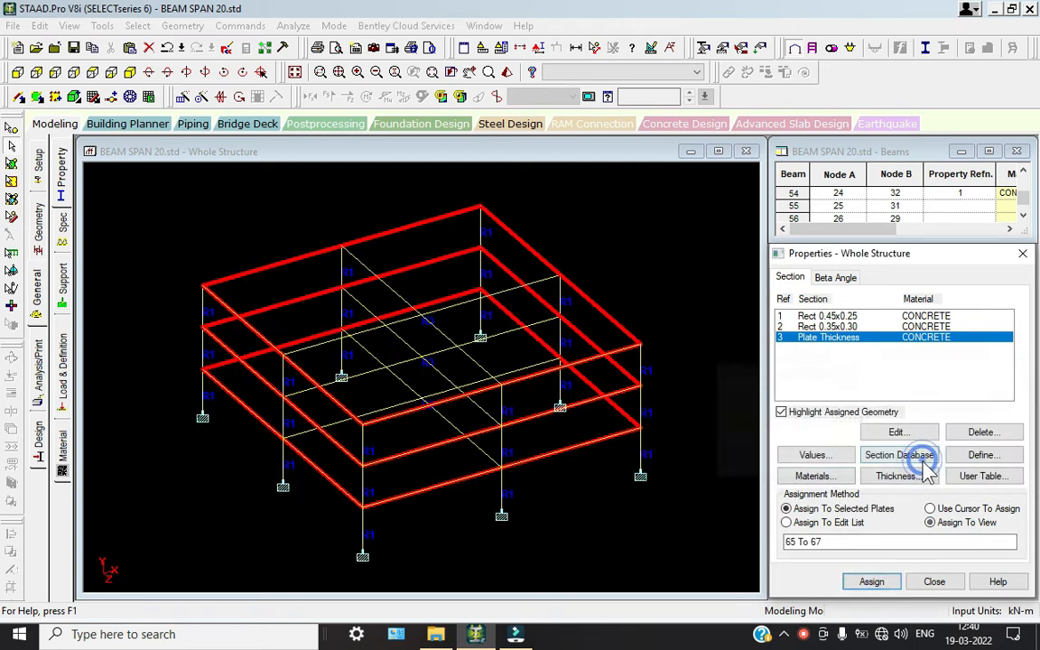
{"action": "left_click", "coordinate": [658, 507]}
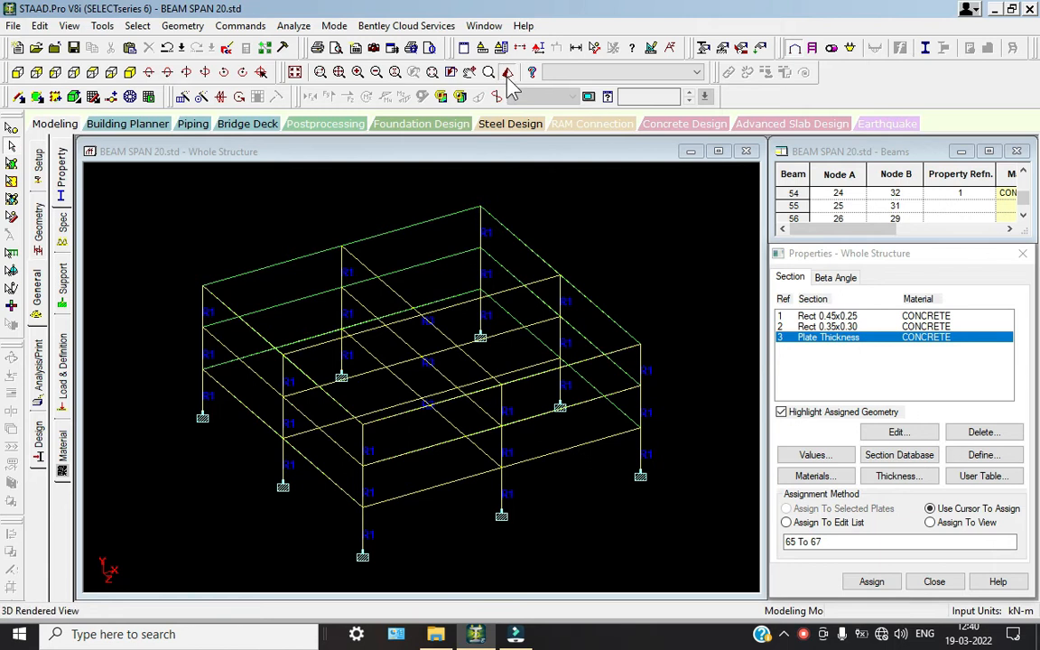
- Inspect the columns and floor plates in a rotated 3D rendered view and close that view
{"action": "left_click", "coordinate": [507, 74]}
{"action": "left_click_drag", "start_coordinate": [520, 366], "coordinate": [733, 262]}
{"action": "left_click_drag", "start_coordinate": [494, 186], "coordinate": [493, 253]}
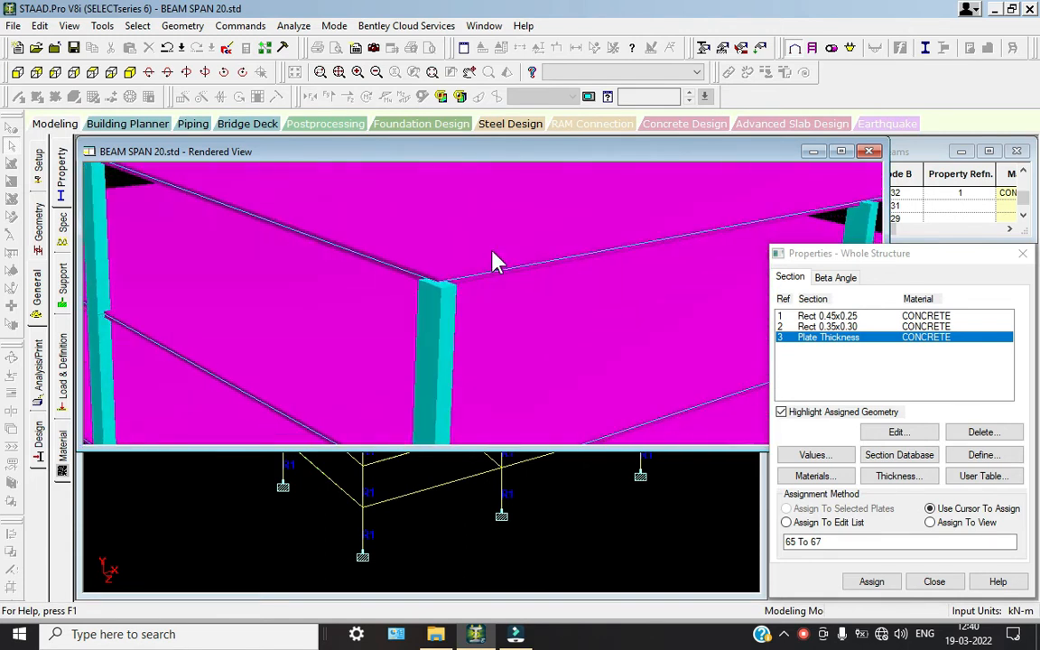
{"action": "left_click", "coordinate": [869, 152]}
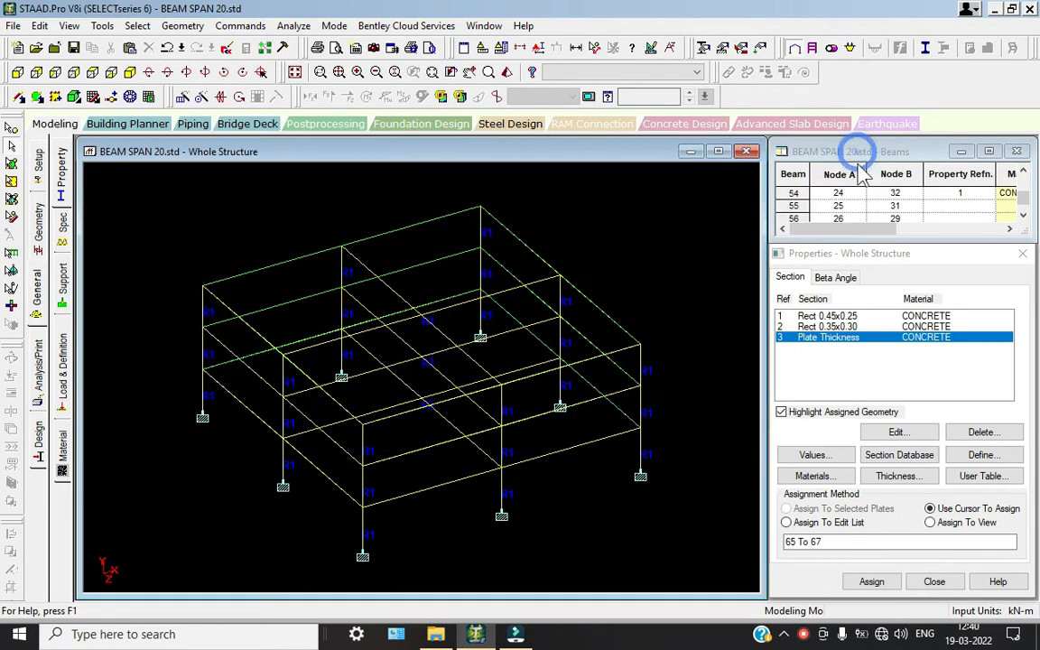
- Assign the Rect 0.35x0.30 section to all floor beams, selected as beams parallel to X and Z, and clear the selection
{"action": "left_click", "coordinate": [829, 327]}
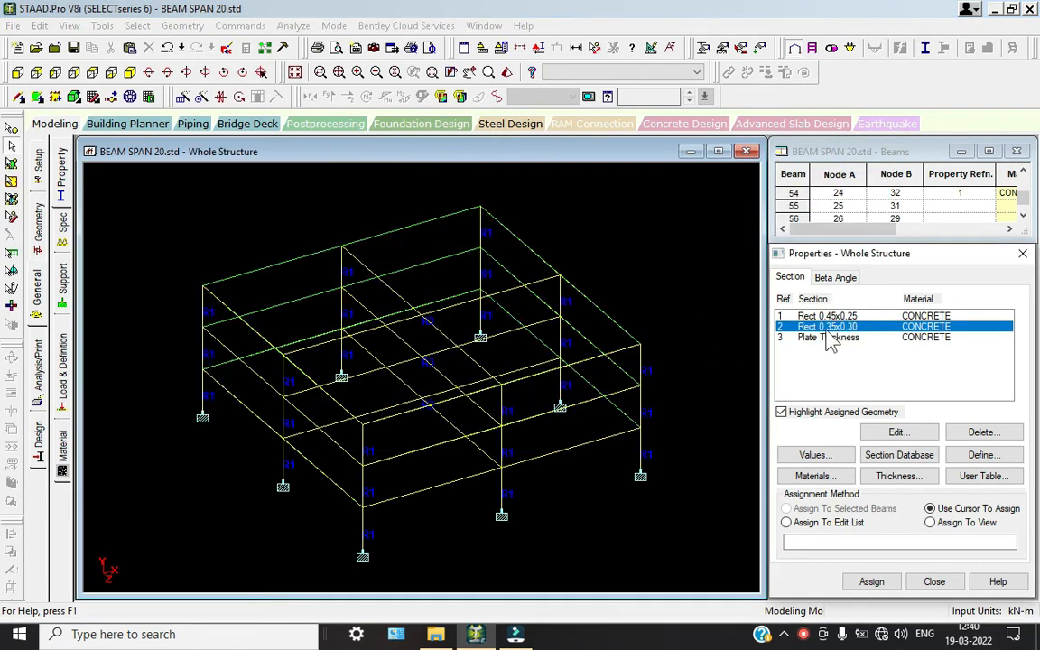
{"action": "left_click", "coordinate": [137, 25]}
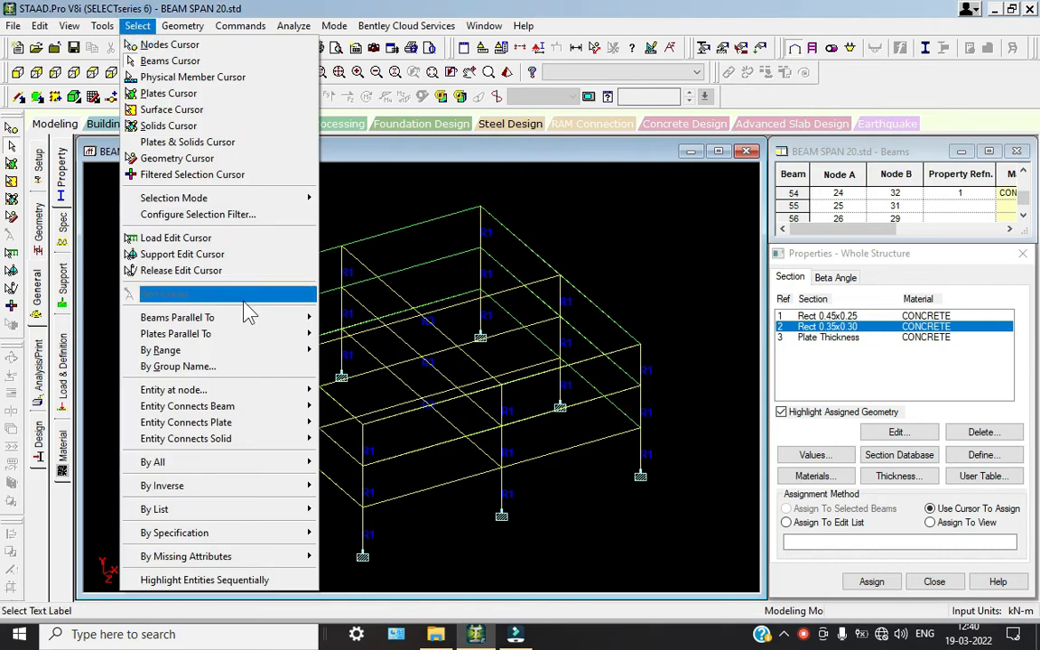
{"action": "mouse_move", "coordinate": [253, 317]}
{"action": "left_click", "coordinate": [336, 321]}
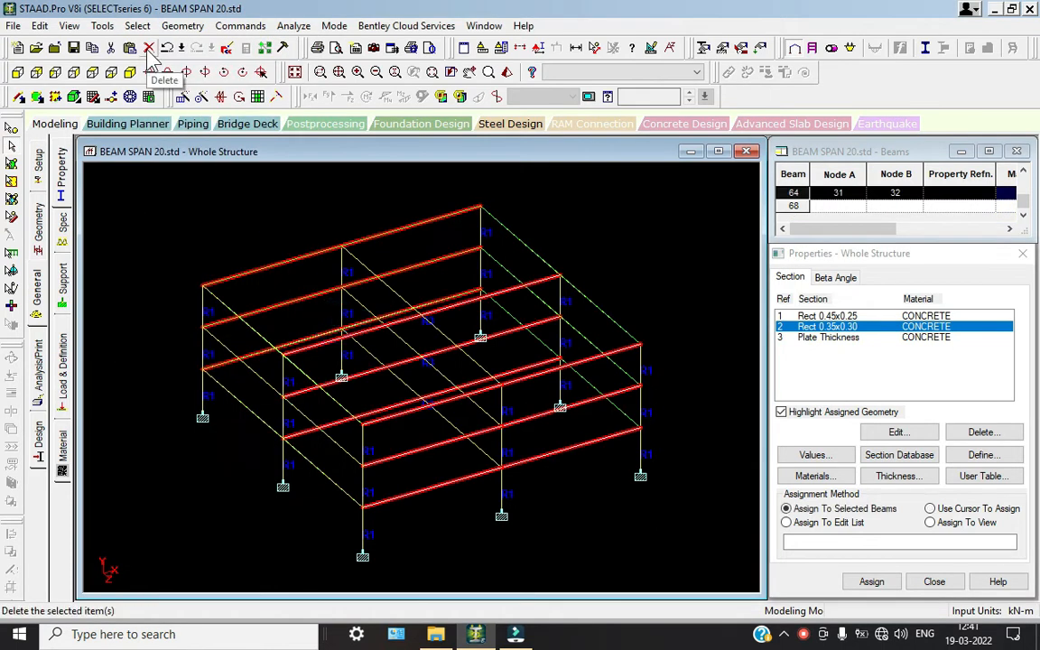
{"action": "left_click", "coordinate": [137, 26]}
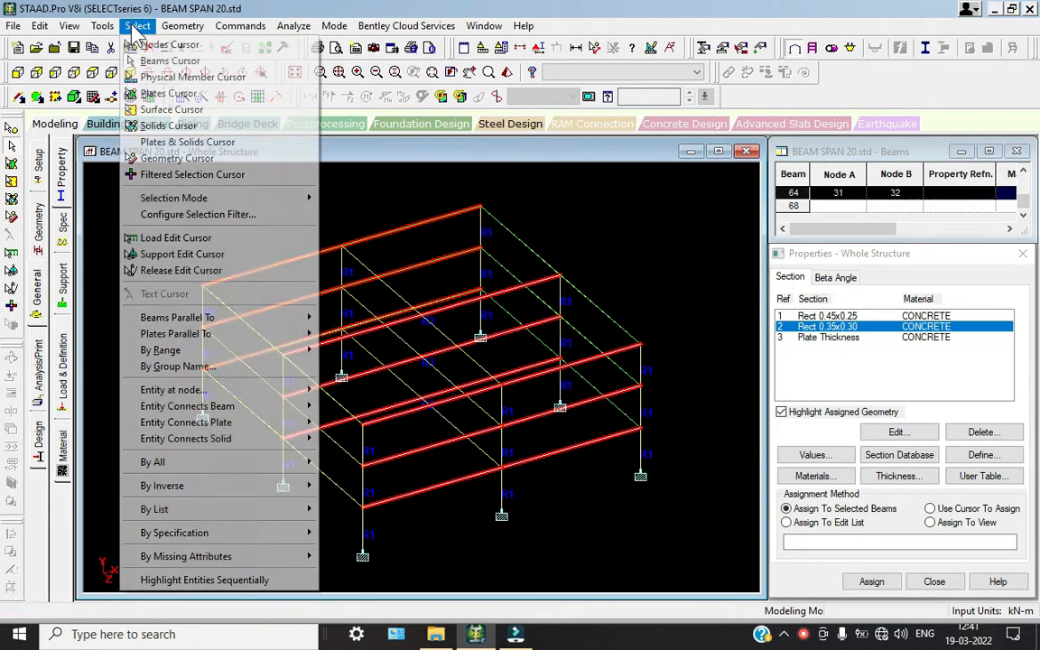
{"action": "mouse_move", "coordinate": [228, 323]}
{"action": "left_click", "coordinate": [337, 349]}
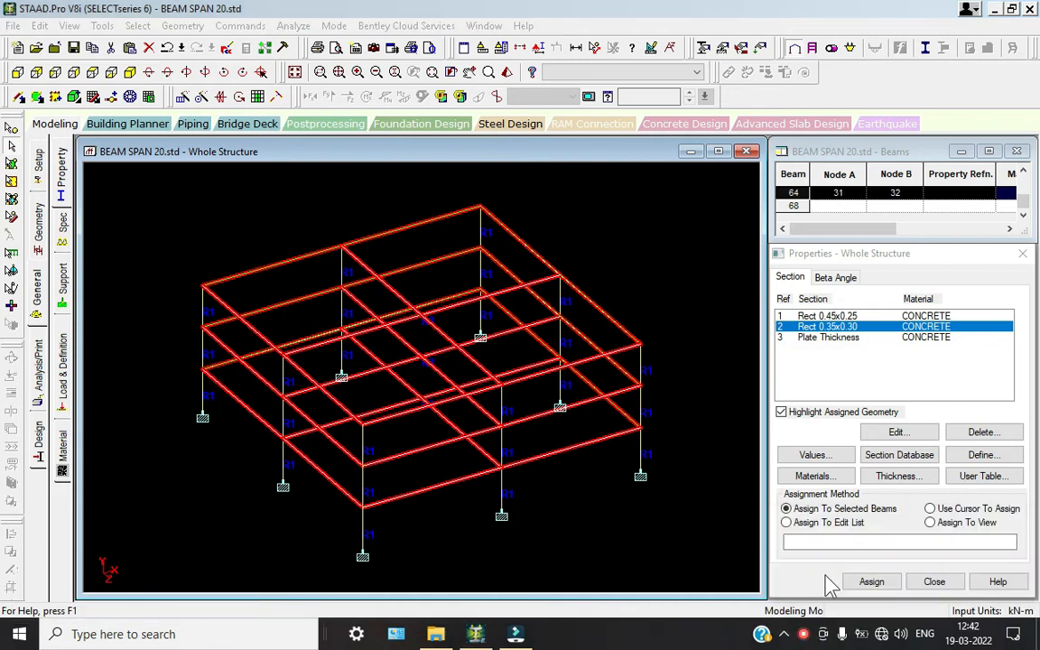
{"action": "left_click", "coordinate": [872, 581]}
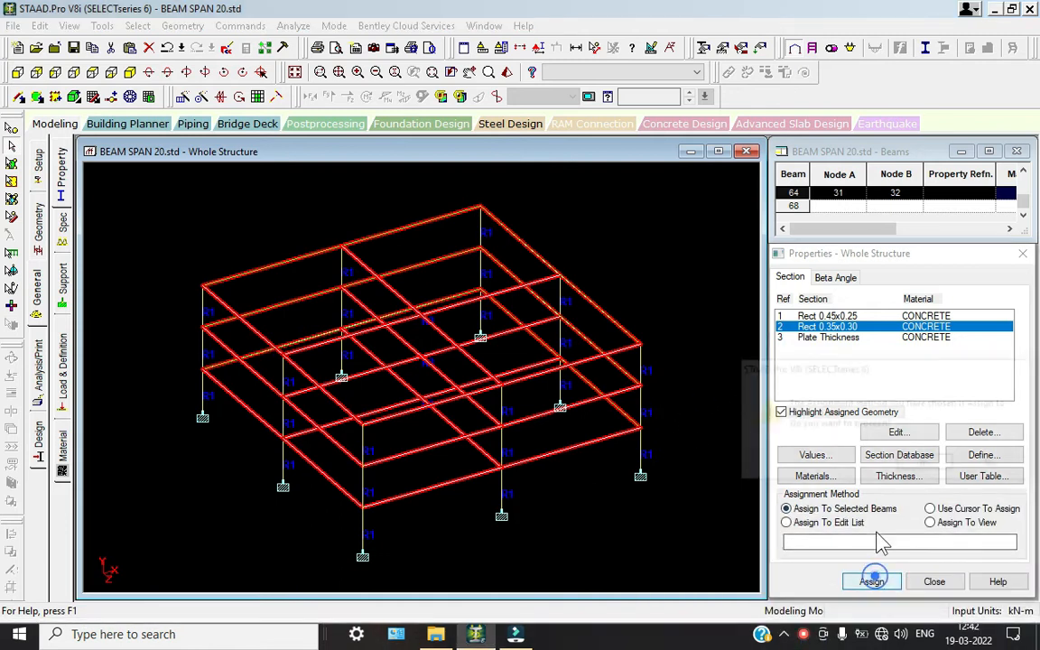
{"action": "left_click", "coordinate": [931, 463]}
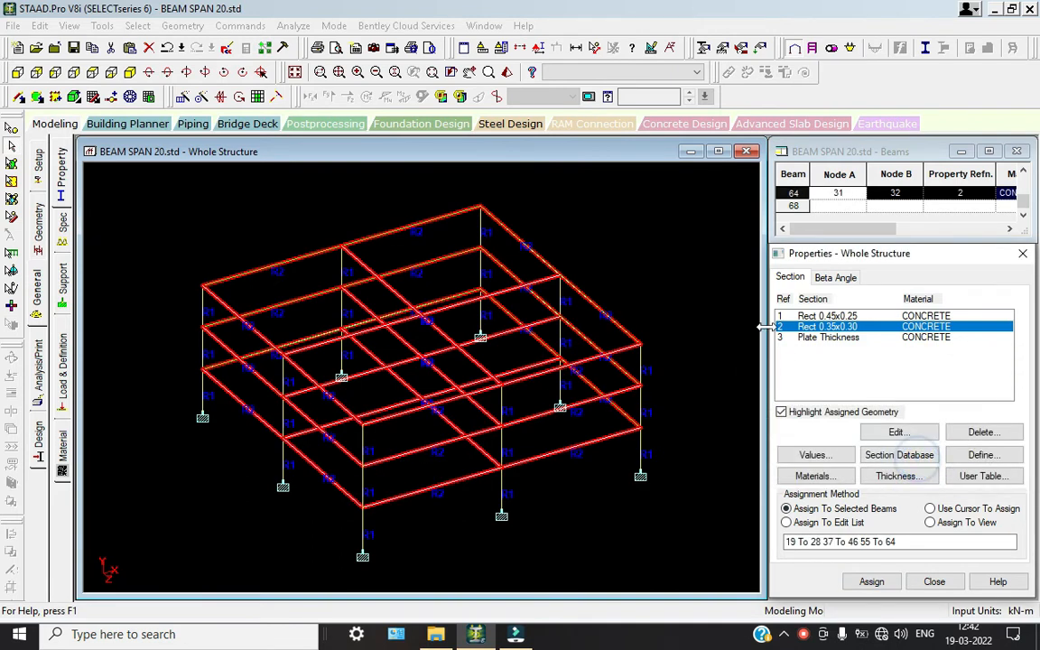
{"action": "left_click", "coordinate": [728, 291]}
- Inspect the beams, columns and floor plates in an enlarged, rotated 3D rendered view and return to the whole-structure model
{"action": "left_click", "coordinate": [506, 72]}
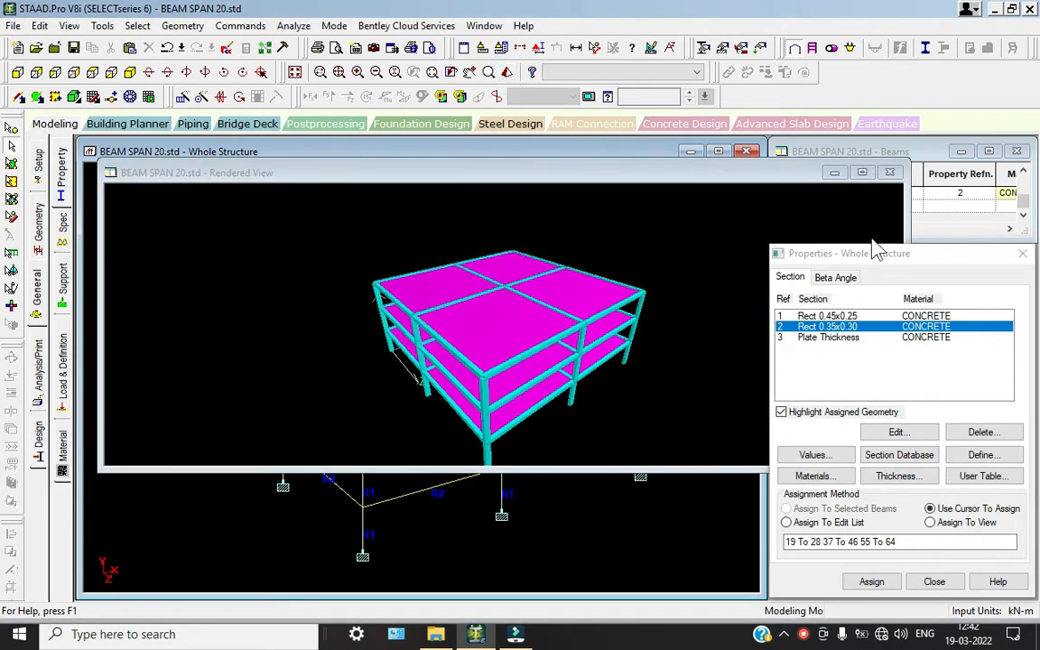
{"action": "left_click", "coordinate": [863, 171]}
{"action": "left_click", "coordinate": [1023, 253]}
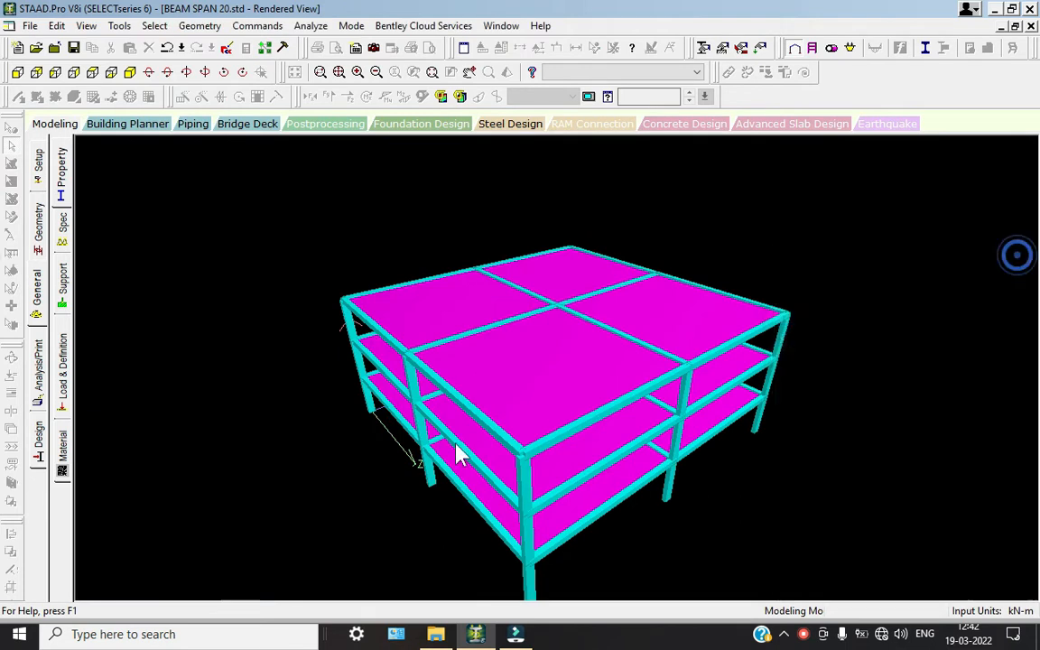
{"action": "scroll", "coordinate": [456, 454], "scroll_direction": "up", "scroll_amount": 5}
{"action": "left_click_drag", "start_coordinate": [533, 461], "coordinate": [718, 416]}
{"action": "left_click_drag", "start_coordinate": [509, 351], "coordinate": [537, 285]}
{"action": "left_click_drag", "start_coordinate": [1034, 486], "coordinate": [612, 431]}
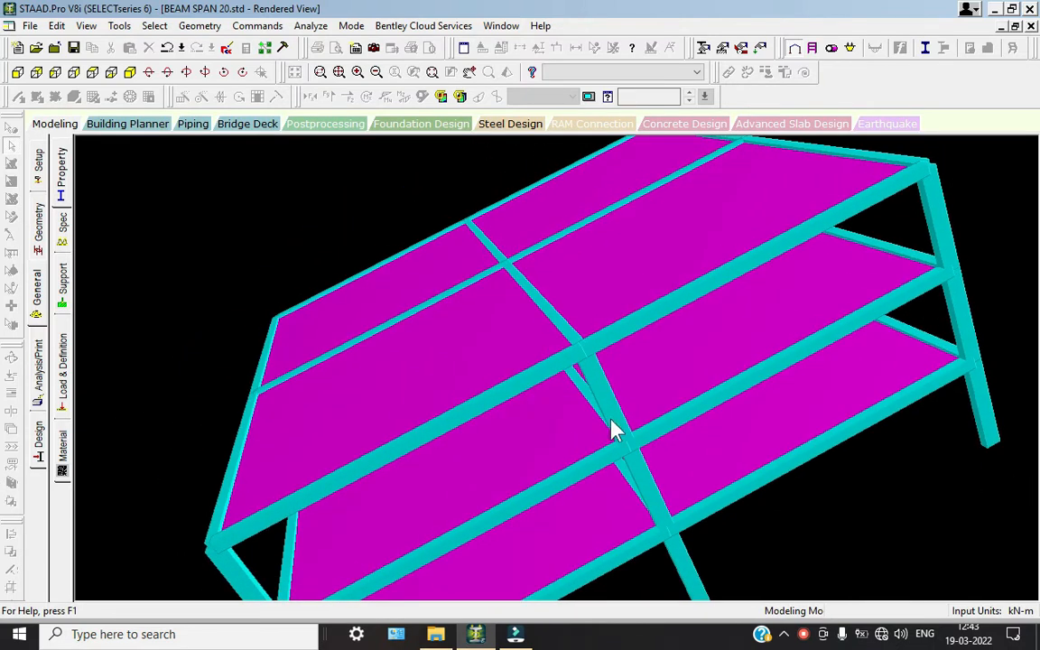
{"action": "left_click", "coordinate": [58, 123]}
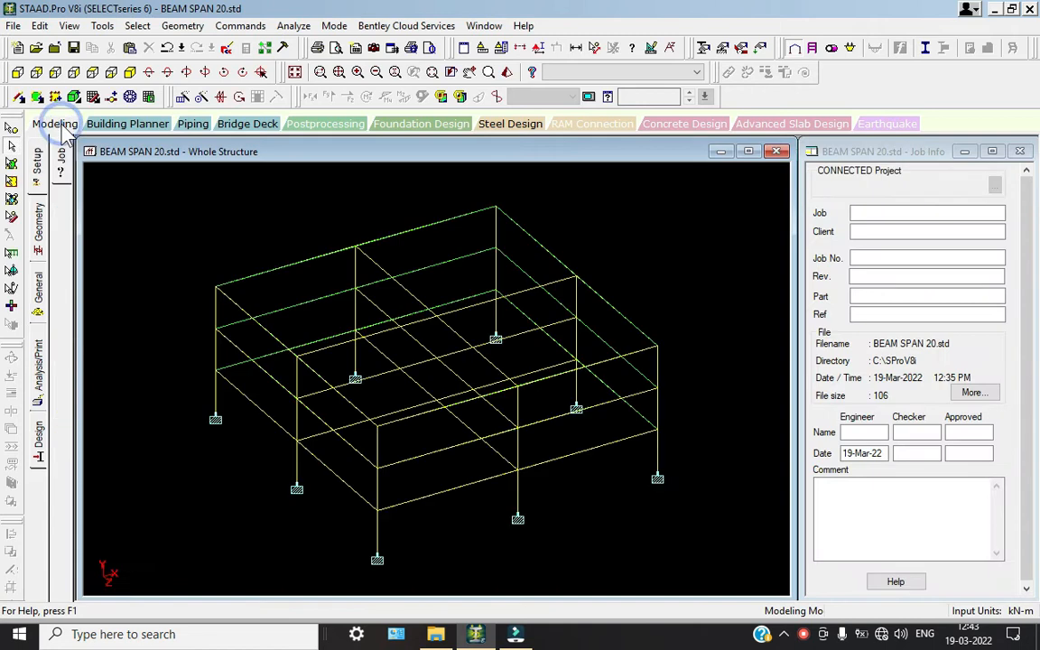
- Assign the CONCRETE isotropic material to all members and plates in the view
{"action": "left_click", "coordinate": [39, 287]}
{"action": "left_click", "coordinate": [63, 462]}
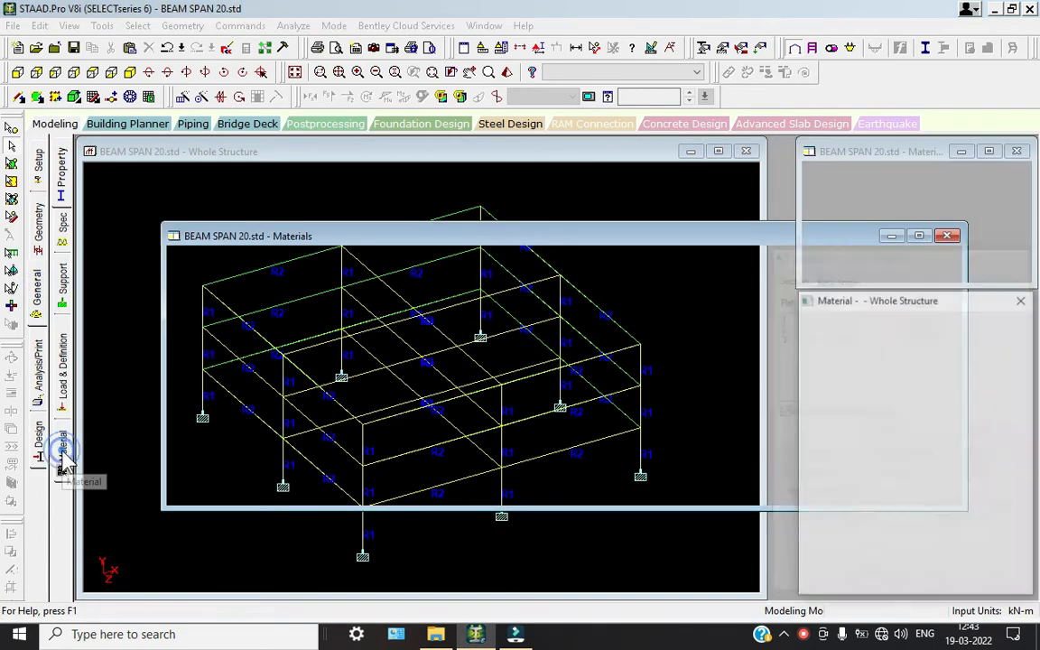
{"action": "left_click", "coordinate": [861, 394]}
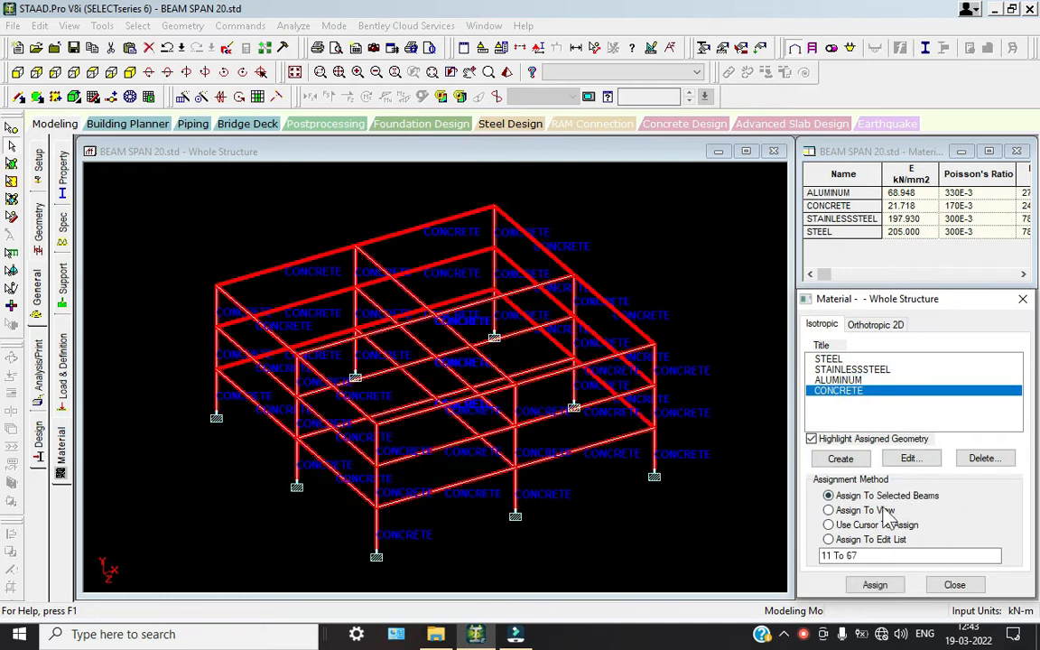
{"action": "left_click", "coordinate": [829, 510]}
{"action": "left_click", "coordinate": [875, 585]}
{"action": "left_click", "coordinate": [924, 485]}
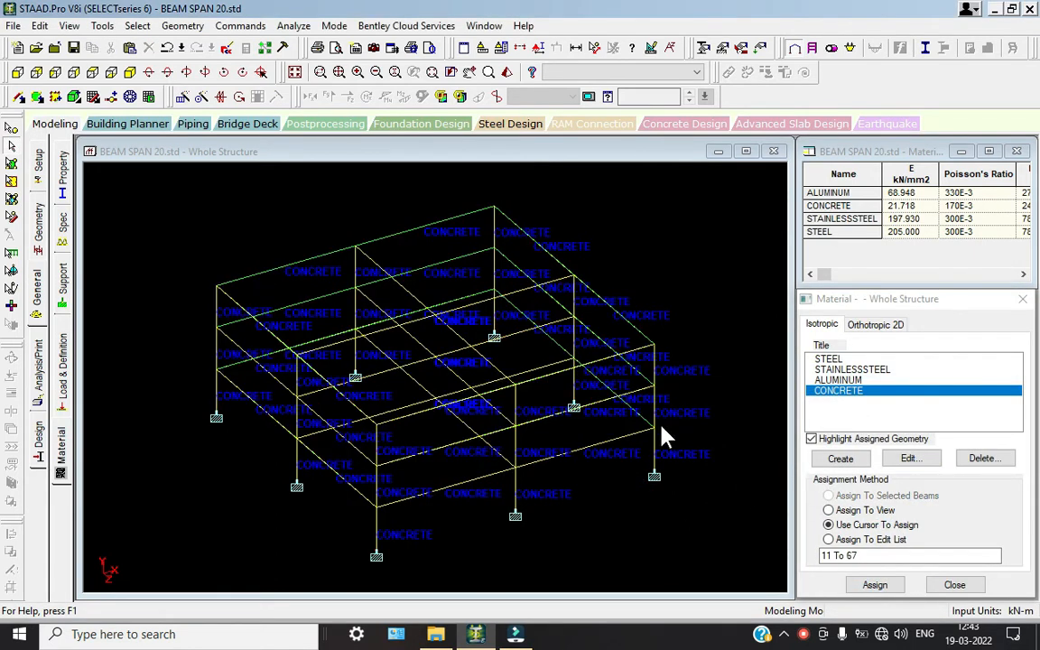
- Add primary load case 1 with loading type Dead and title DL
{"action": "left_click", "coordinate": [60, 368]}
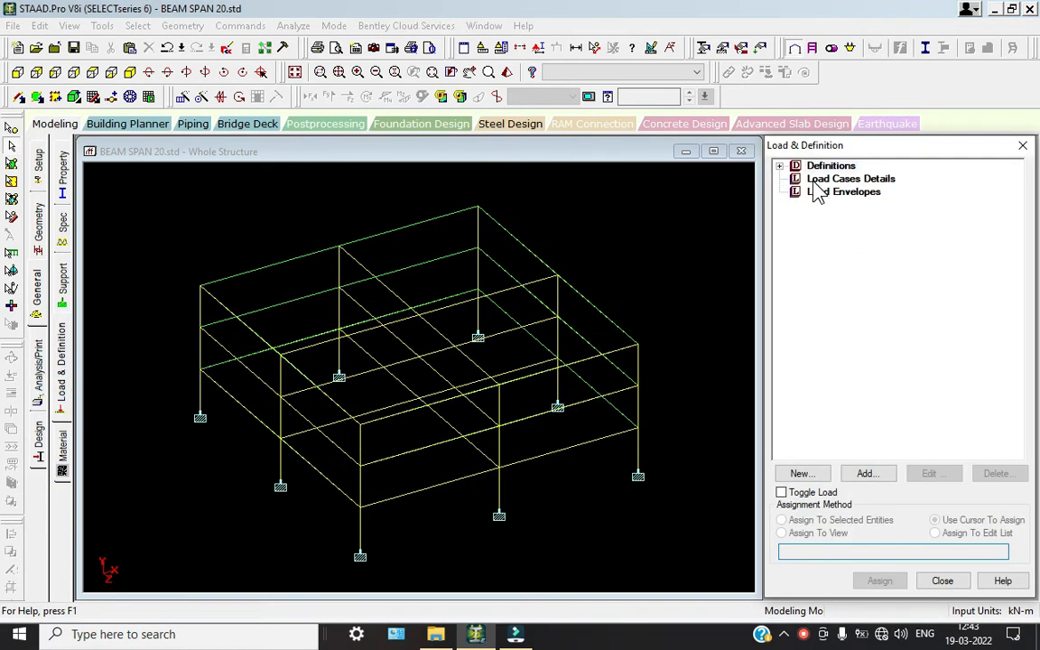
{"action": "left_click", "coordinate": [814, 181]}
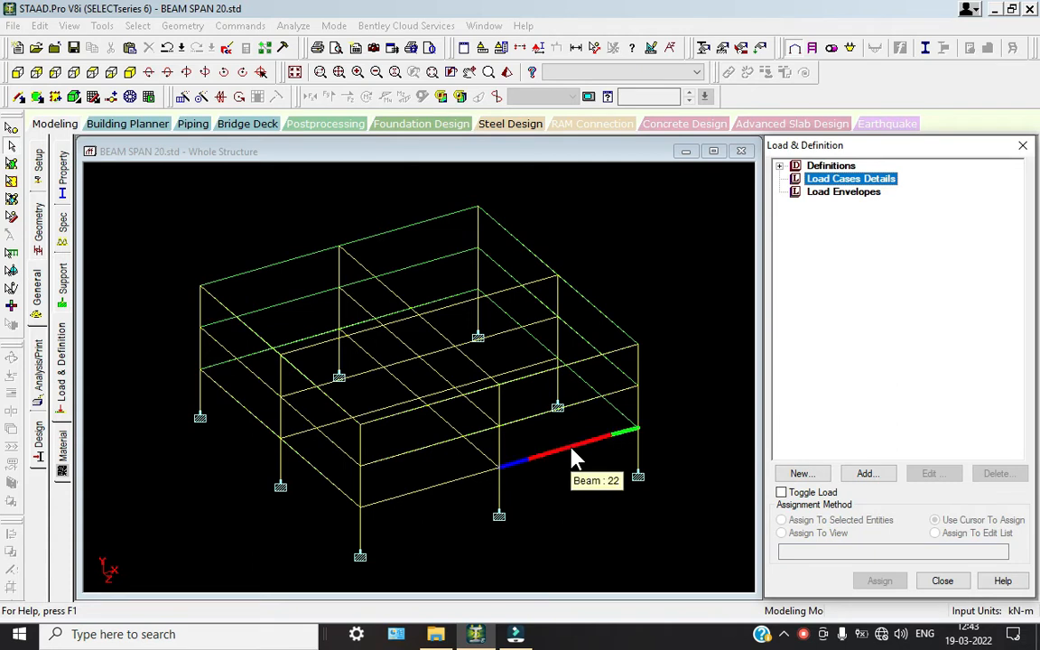
{"action": "left_click", "coordinate": [865, 472]}
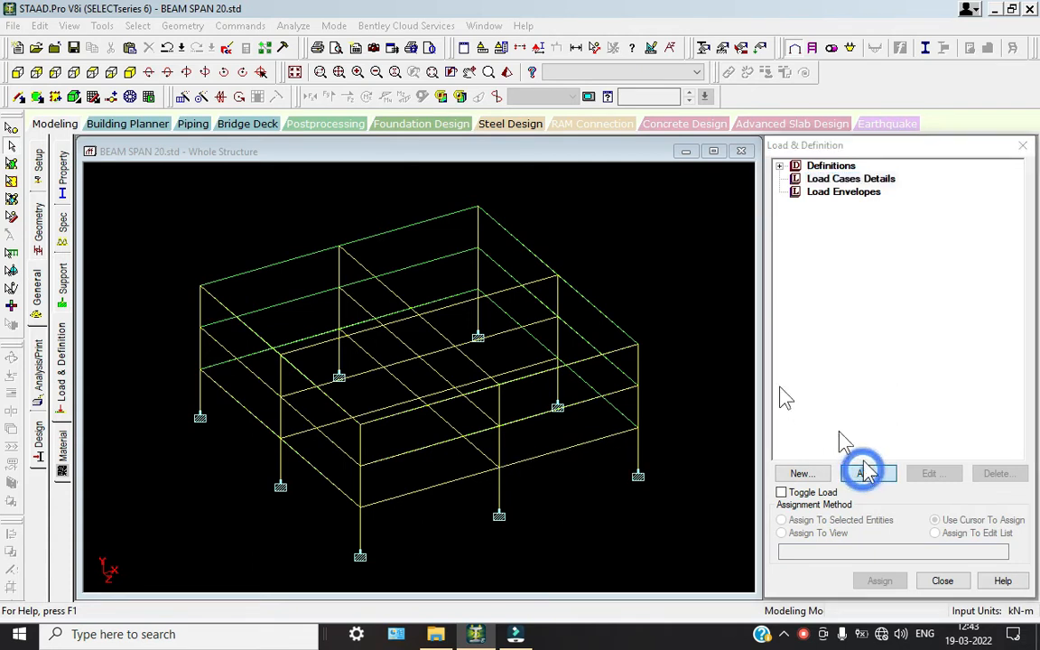
{"action": "left_click", "coordinate": [589, 223]}
{"action": "left_click", "coordinate": [572, 233]}
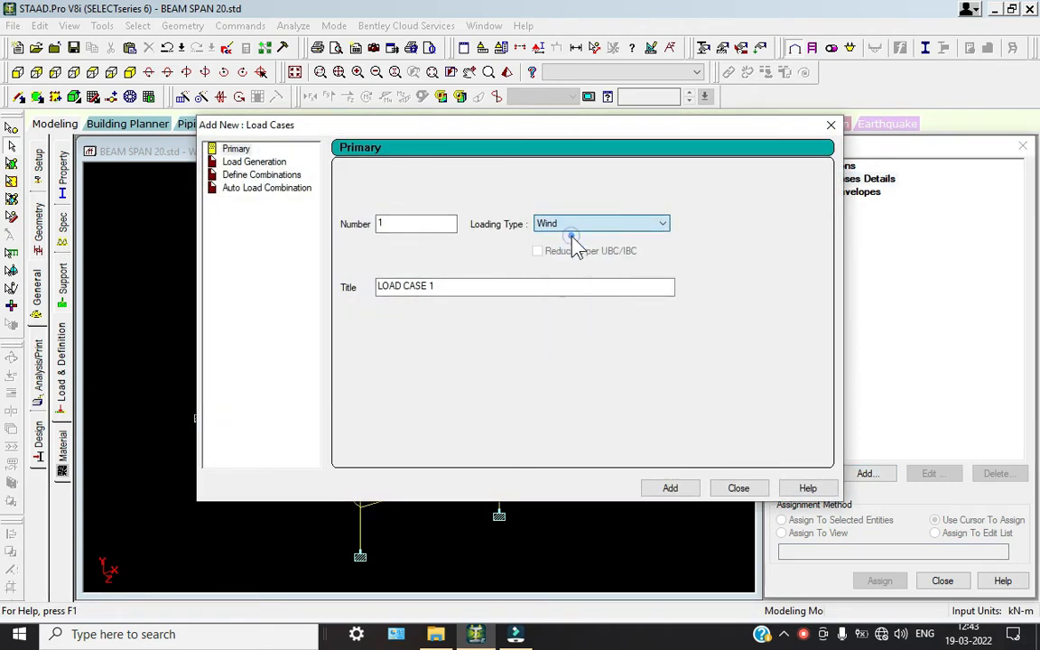
{"action": "left_click_drag", "start_coordinate": [508, 289], "coordinate": [343, 301]}
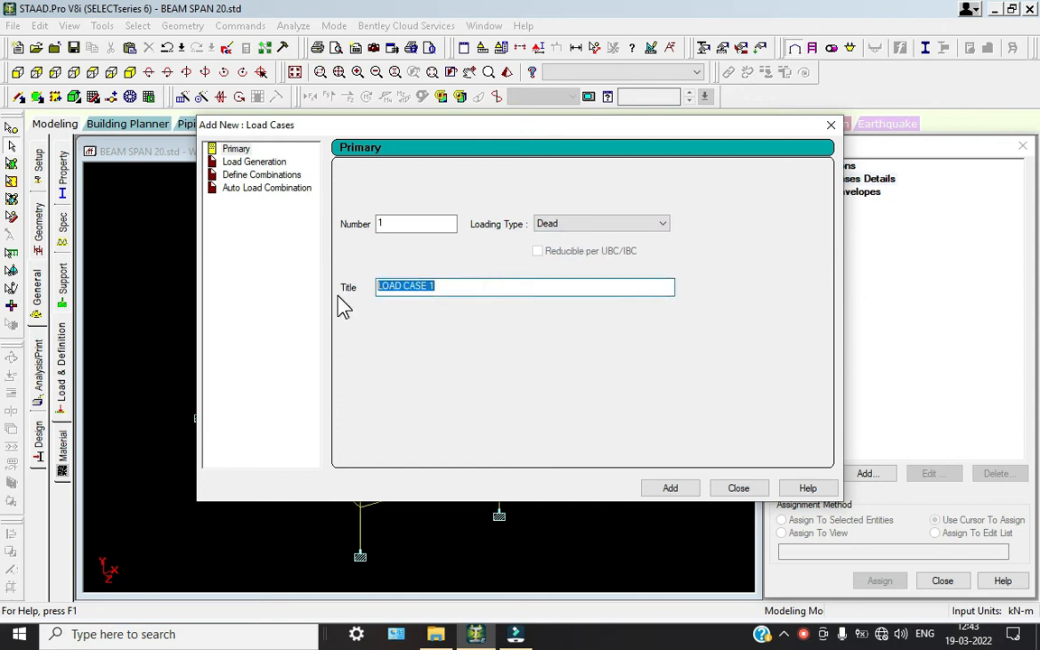
{"action": "type", "text": "DL"}
{"action": "key", "text": "Return"}
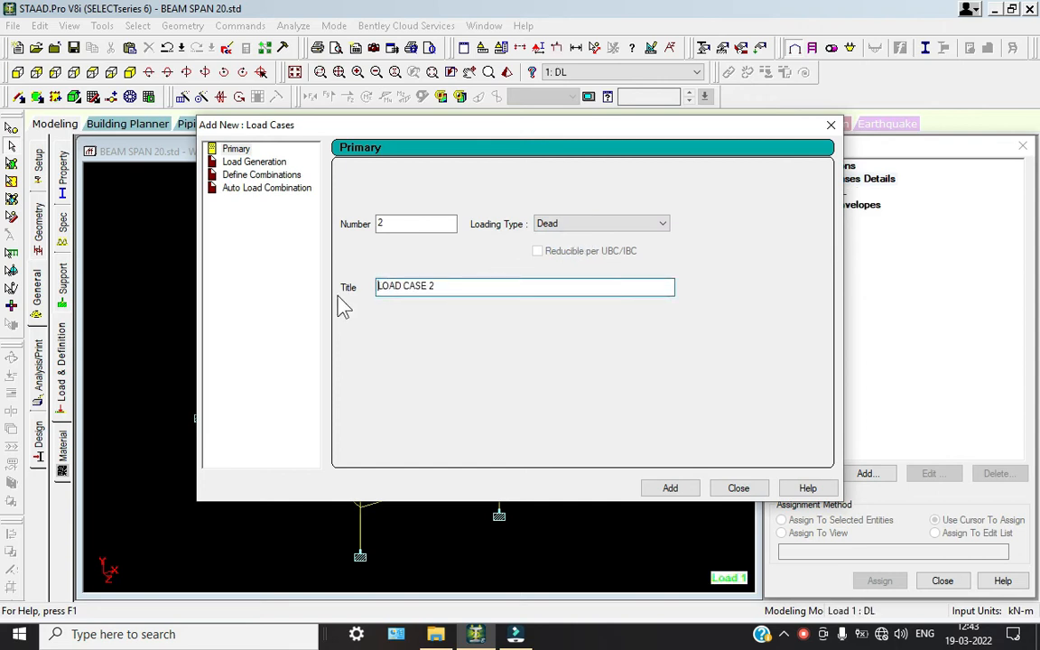
- Add primary load case 2 with loading type Live and title LL, and finish adding load cases
{"action": "left_click", "coordinate": [578, 224]}
{"action": "left_click", "coordinate": [562, 250]}
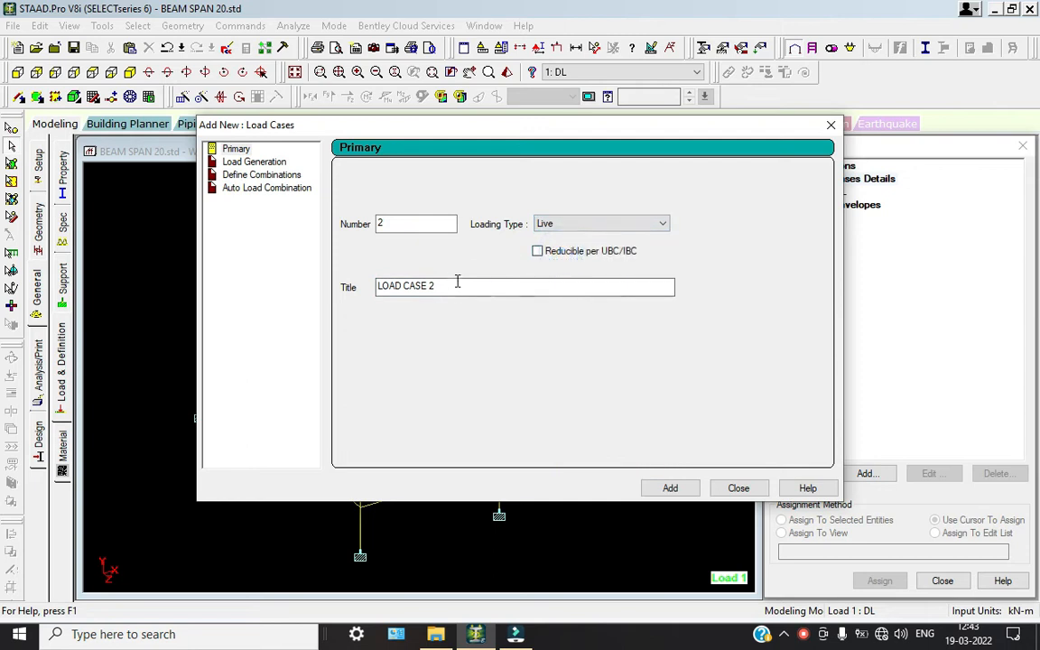
{"action": "left_click_drag", "start_coordinate": [457, 286], "coordinate": [333, 297]}
{"action": "type", "text": "LL"}
{"action": "key", "text": "Return"}
{"action": "left_click", "coordinate": [629, 224]}
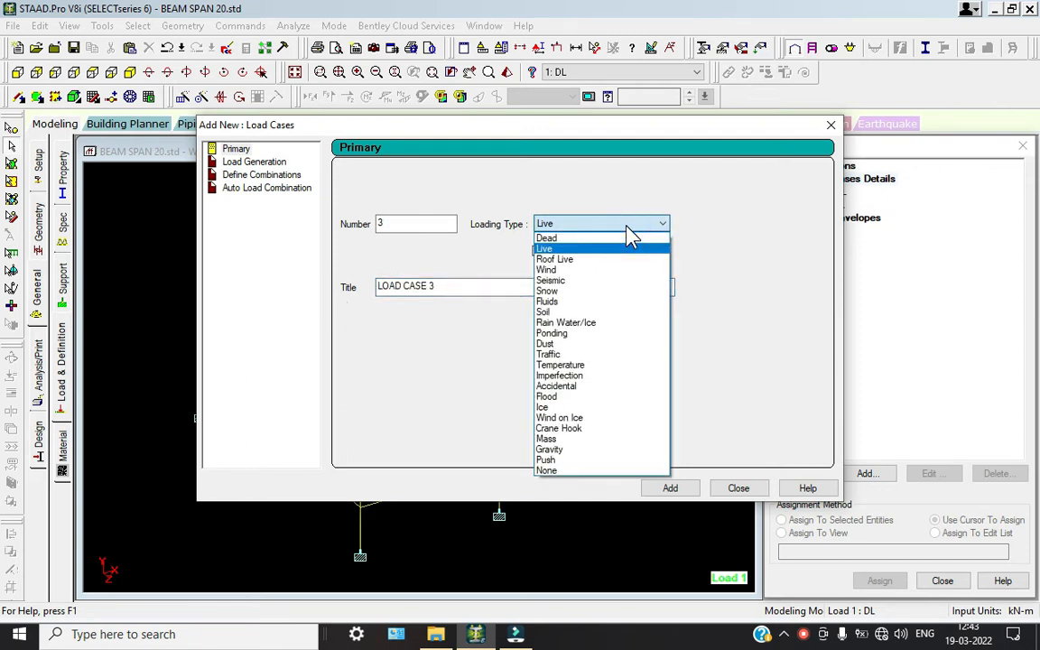
{"action": "left_click", "coordinate": [778, 299]}
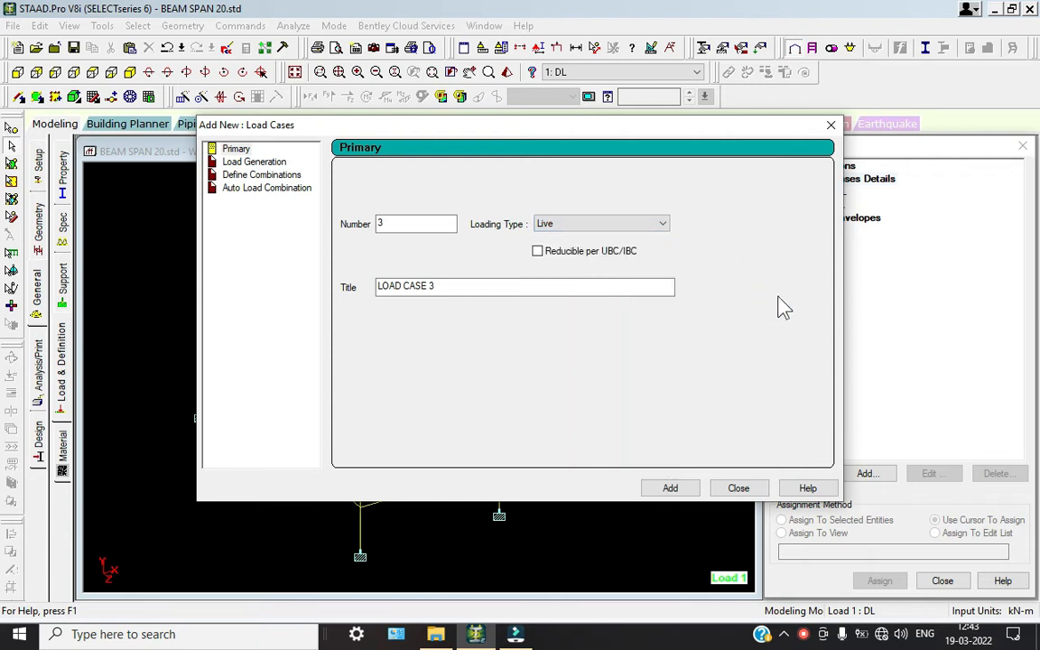
{"action": "left_click", "coordinate": [803, 633]}
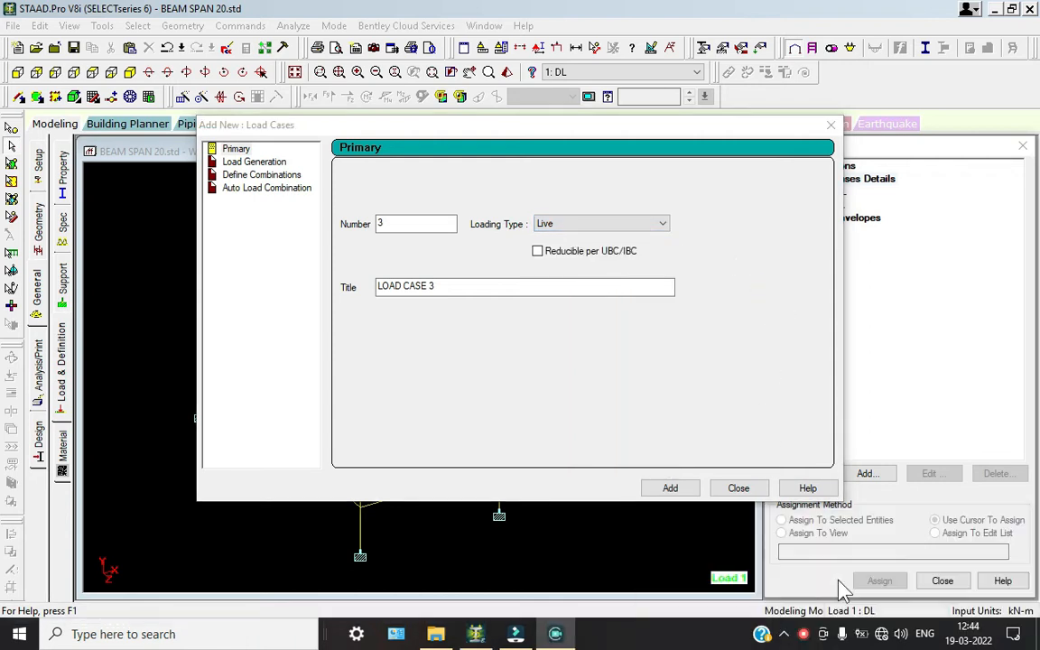
{"action": "left_click", "coordinate": [738, 488]}
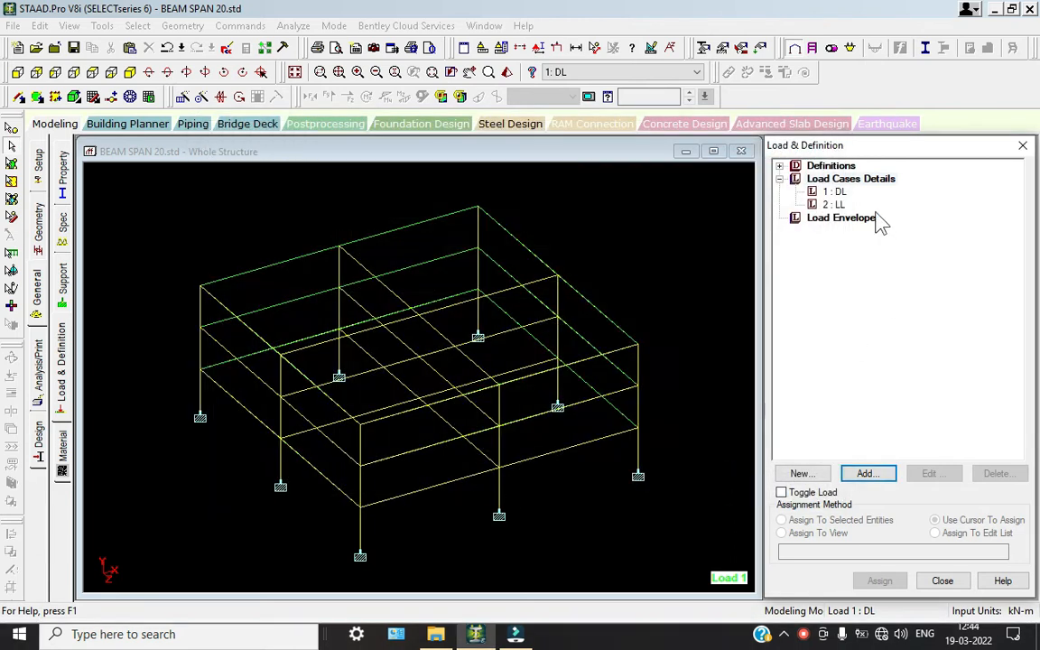
- Add a selfweight load in the Y direction with factor -1 to the DL load case
{"action": "left_click", "coordinate": [833, 194]}
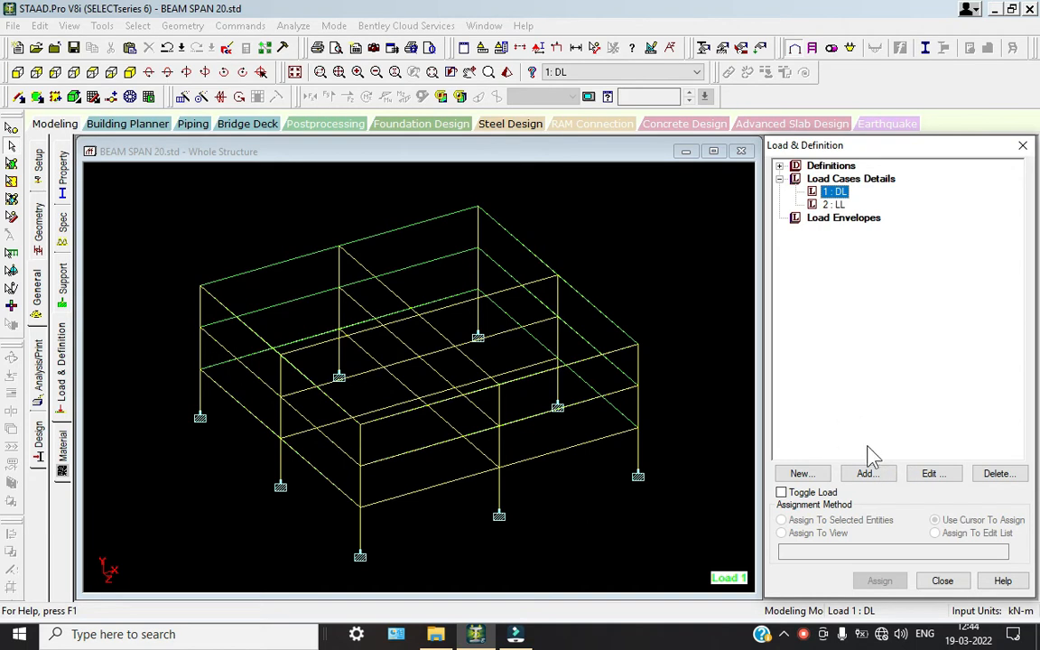
{"action": "left_click", "coordinate": [865, 474]}
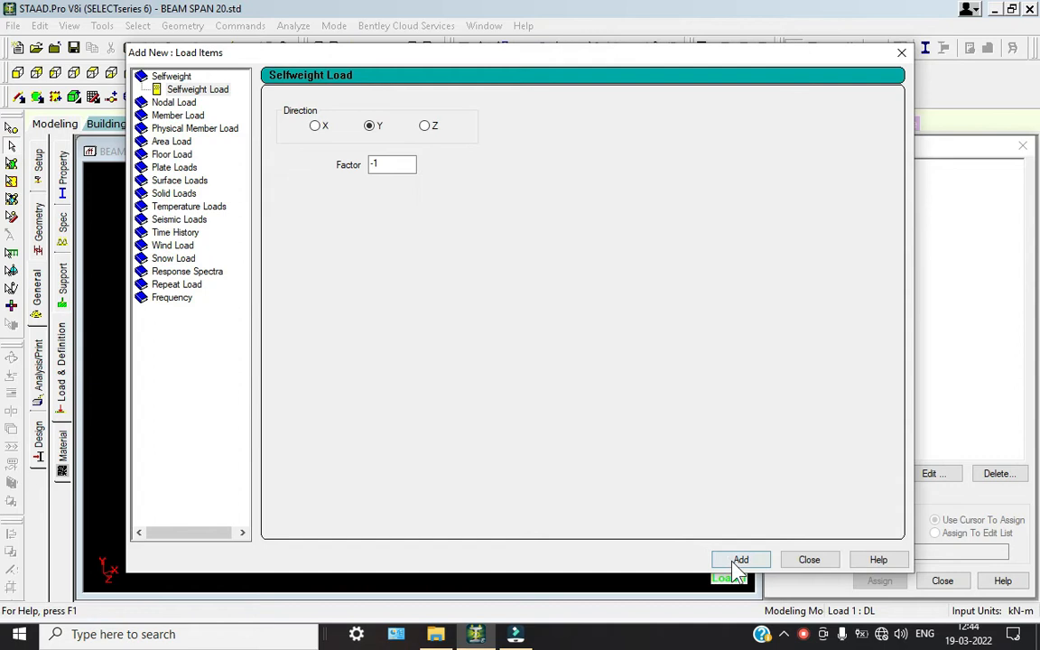
{"action": "left_click", "coordinate": [738, 561]}
{"action": "left_click", "coordinate": [170, 117]}
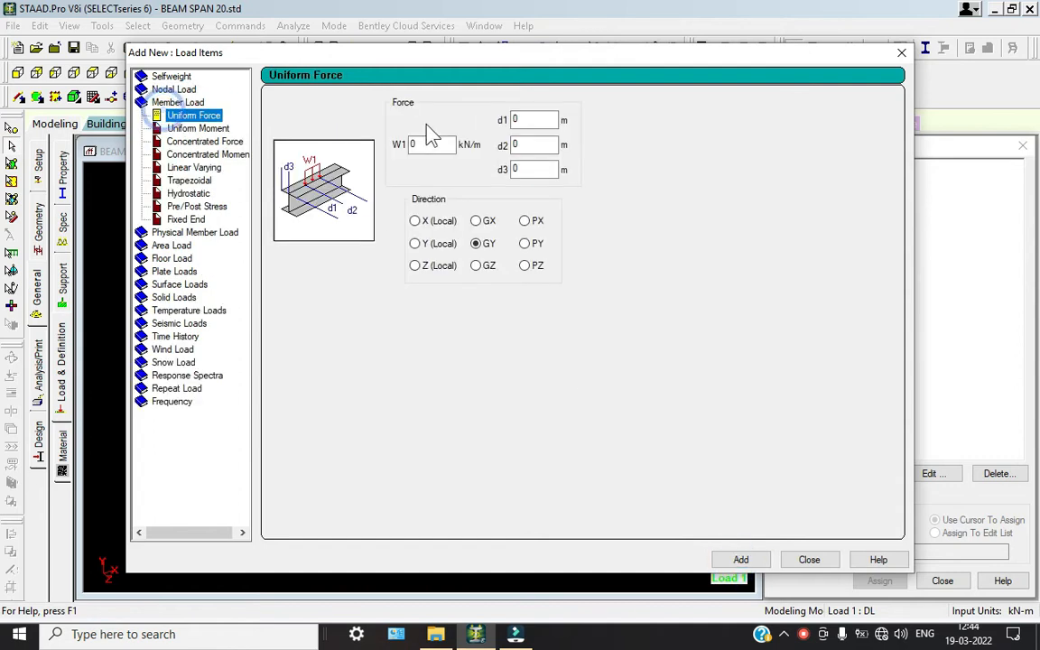
{"action": "left_click_drag", "start_coordinate": [512, 54], "coordinate": [477, 41]}
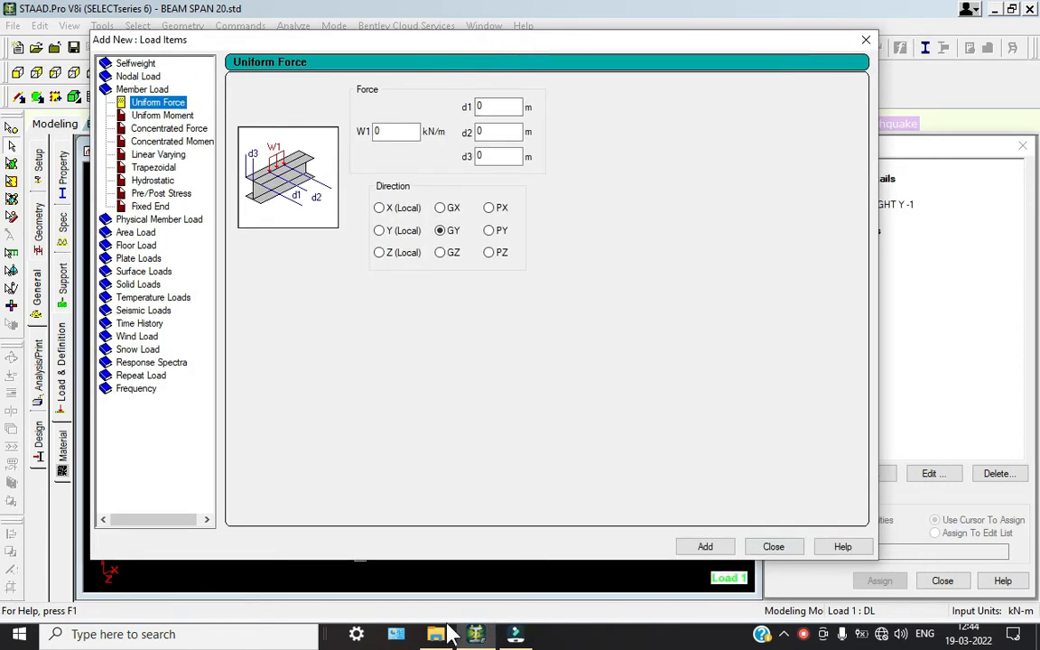
{"action": "key", "text": "super"}
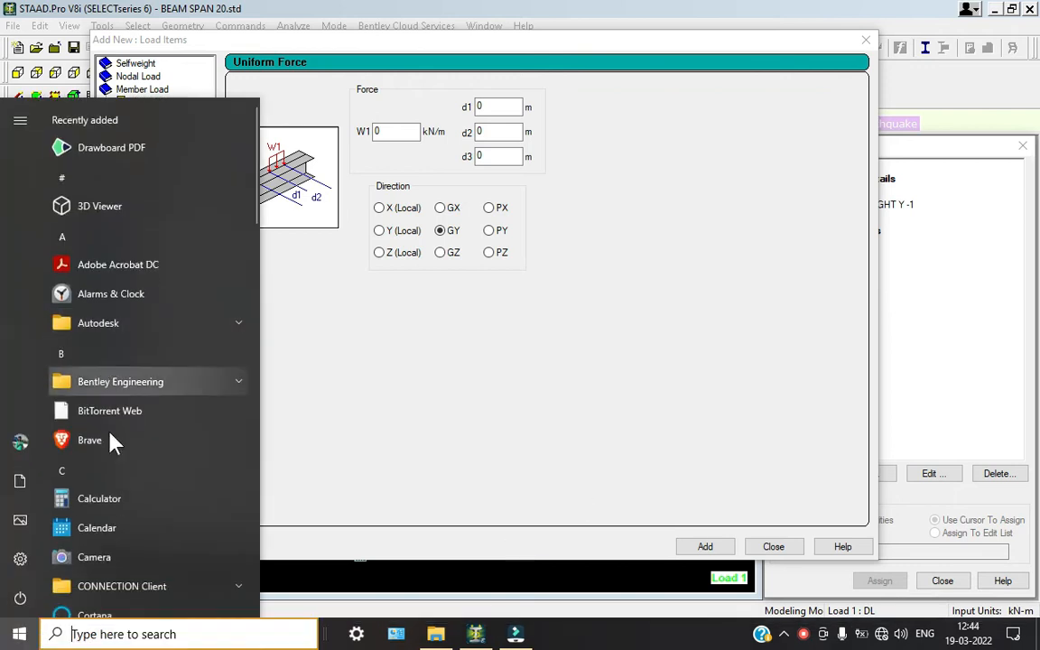
{"action": "left_click", "coordinate": [128, 498]}
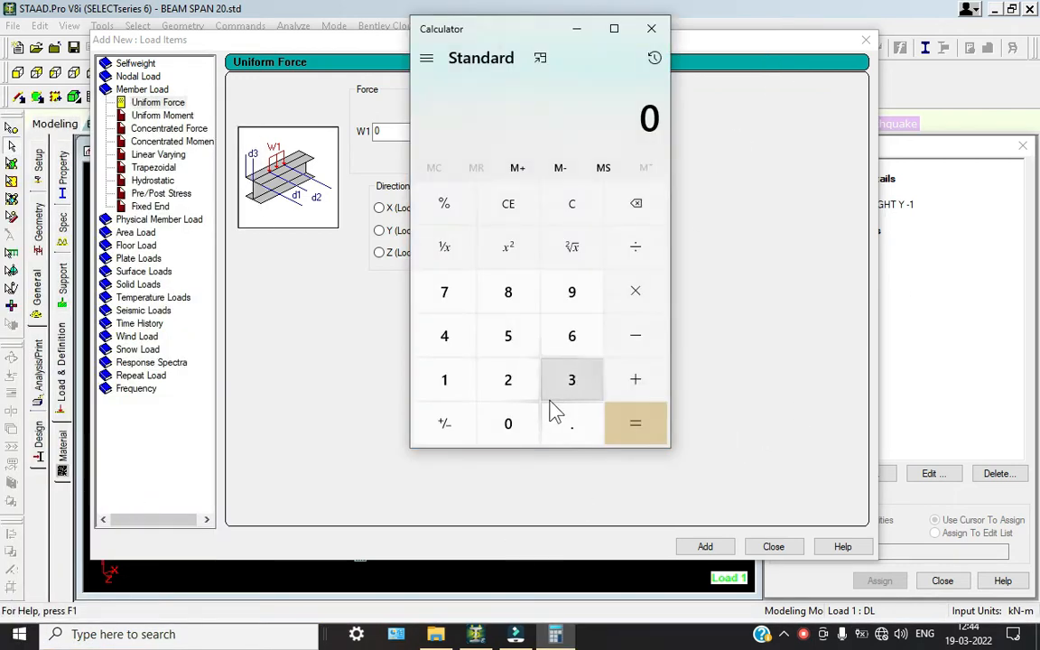
{"action": "left_click", "coordinate": [868, 40]}
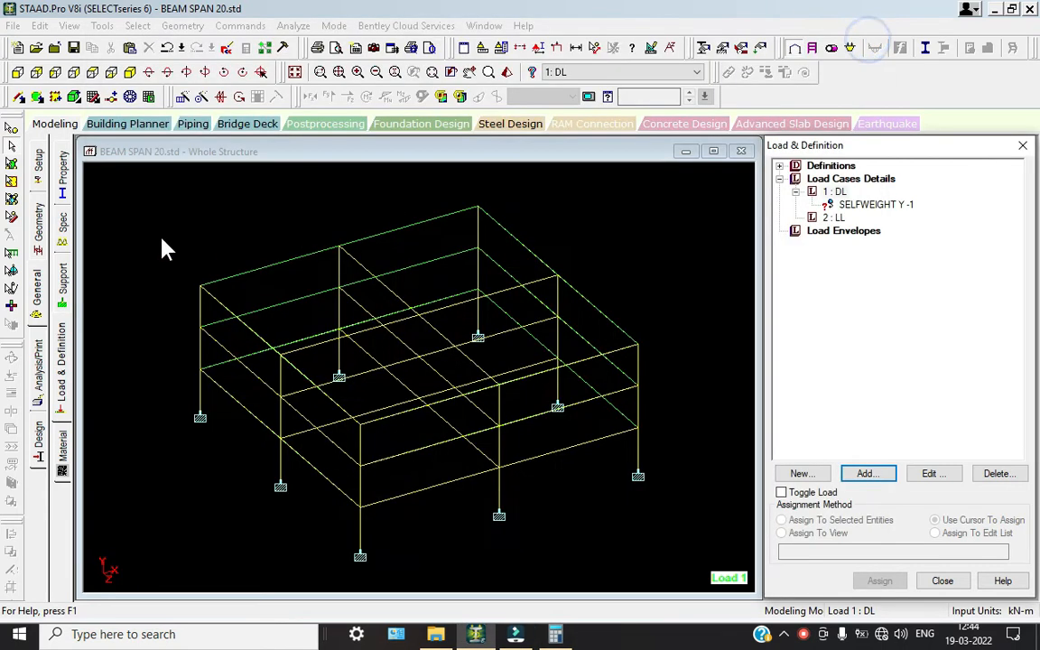
- Check the defined member section sizes with the Calculator at hand and return to the list of load cases
{"action": "left_click", "coordinate": [71, 174]}
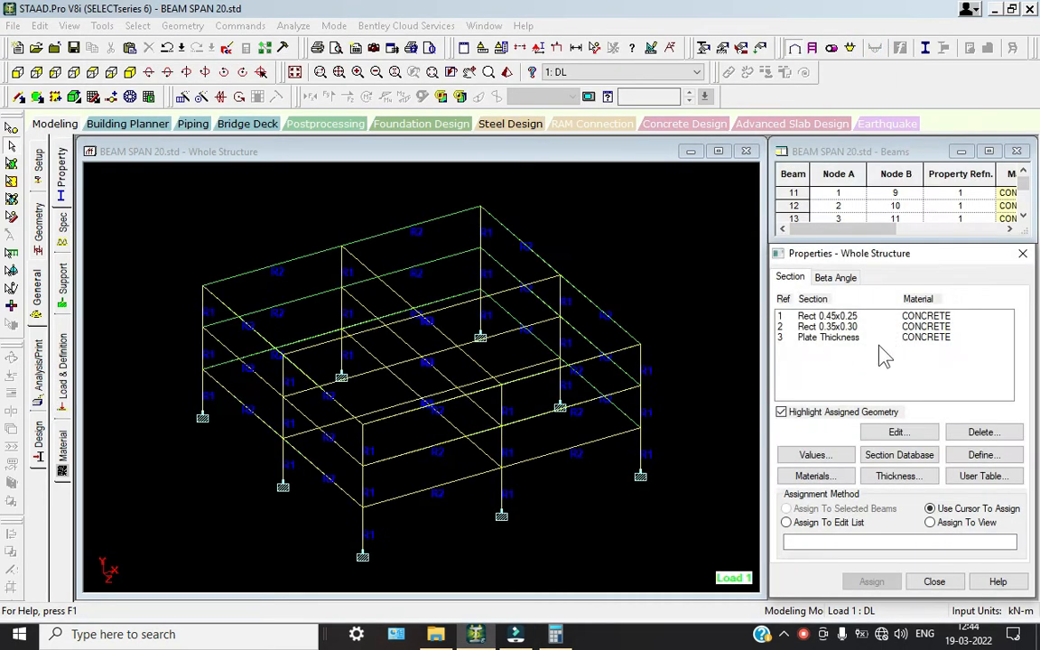
{"action": "left_click", "coordinate": [556, 635]}
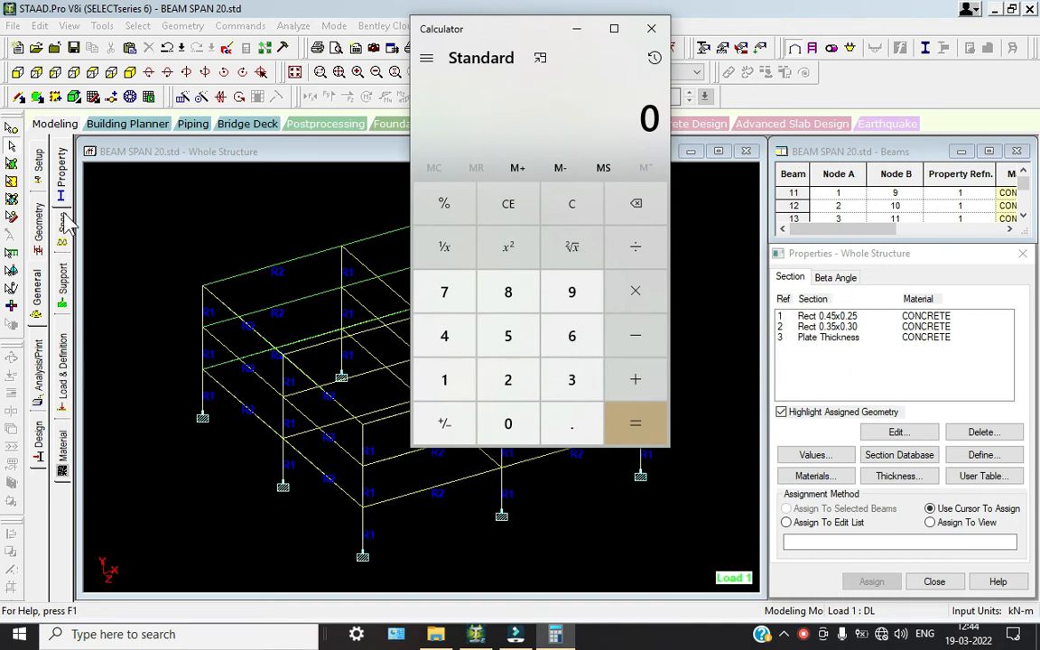
{"action": "left_click", "coordinate": [63, 359]}
{"action": "left_click", "coordinate": [779, 179]}
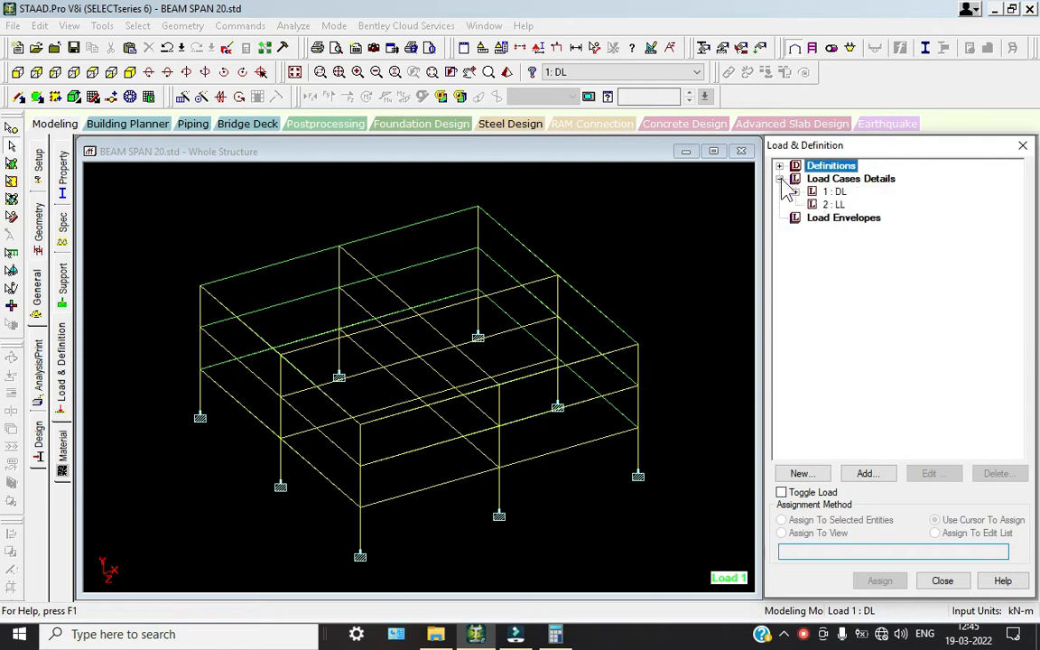
- Start a uniform member force item for the DL load case and save the modified structure when autosave prompts
{"action": "left_click", "coordinate": [833, 191]}
{"action": "left_click", "coordinate": [868, 473]}
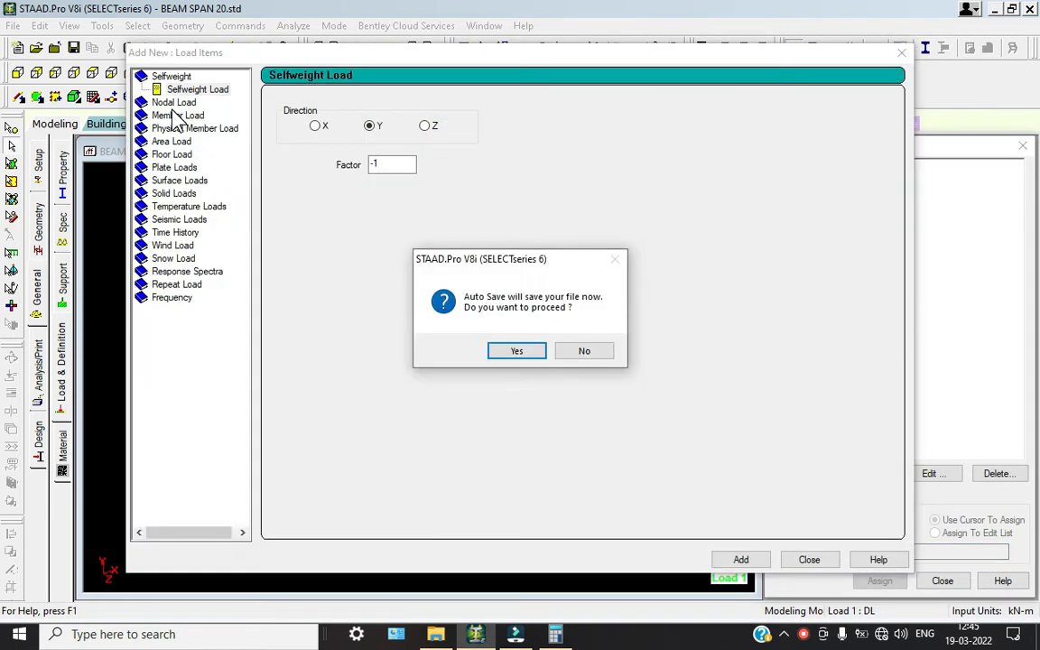
{"action": "left_click", "coordinate": [519, 351]}
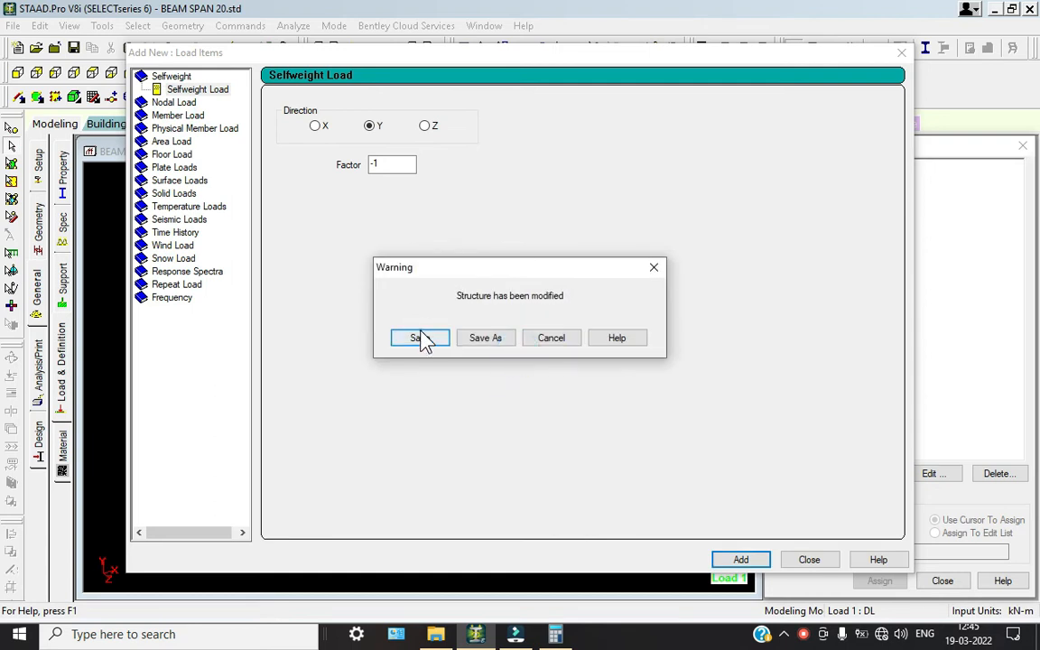
{"action": "left_click", "coordinate": [421, 337]}
{"action": "left_click", "coordinate": [185, 115]}
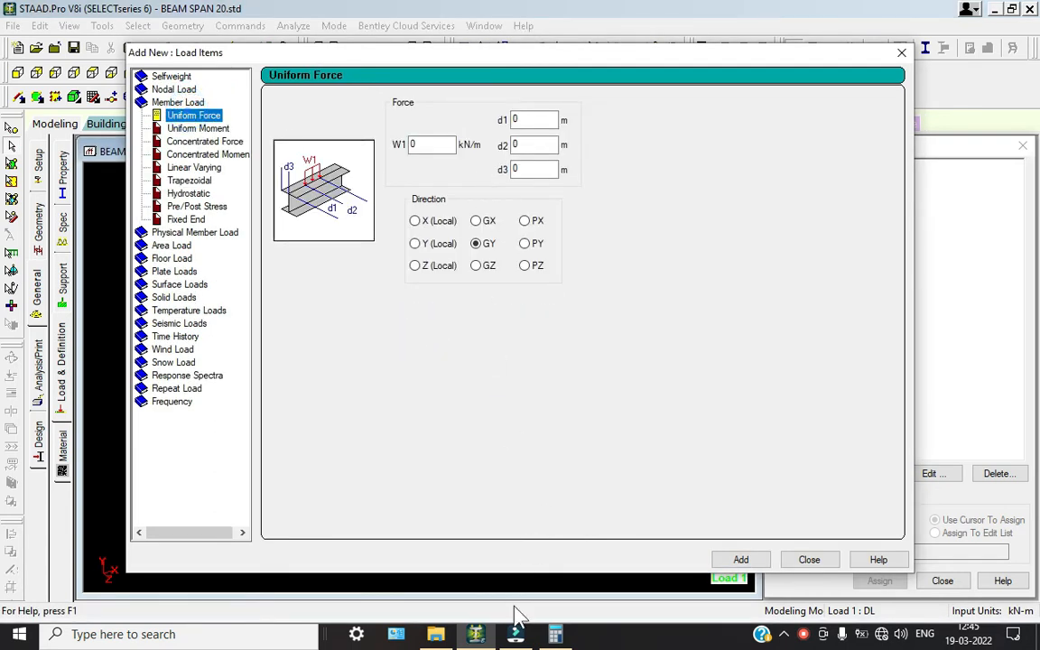
- Calculate 0.45 × 0.25 × 25 in the Calculator and add a uniform GY force of -2.8125 kN/m to DL
{"action": "left_click", "coordinate": [556, 634]}
{"action": "type", "text": ".45"}
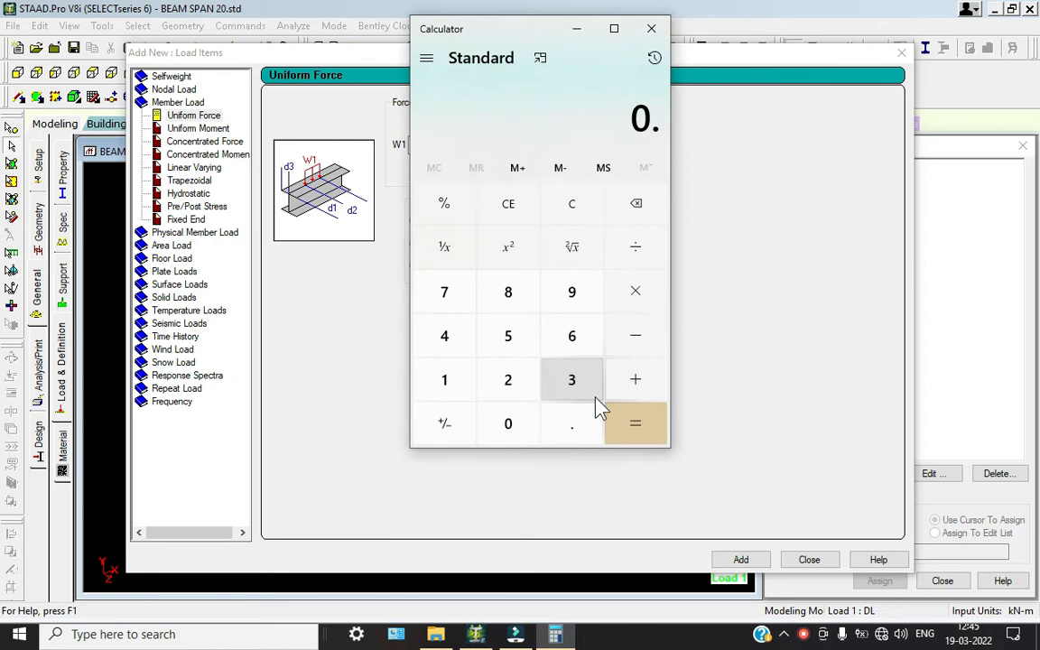
{"action": "left_click", "coordinate": [635, 294]}
{"action": "type", "text": ".25"}
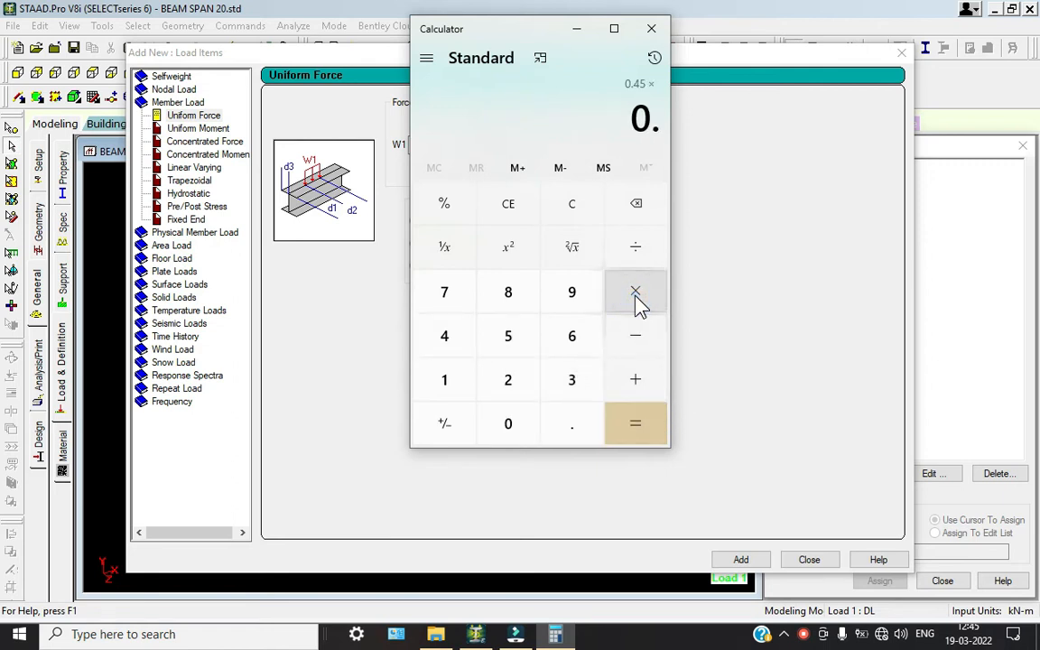
{"action": "left_click", "coordinate": [636, 303]}
{"action": "type", "text": "25"}
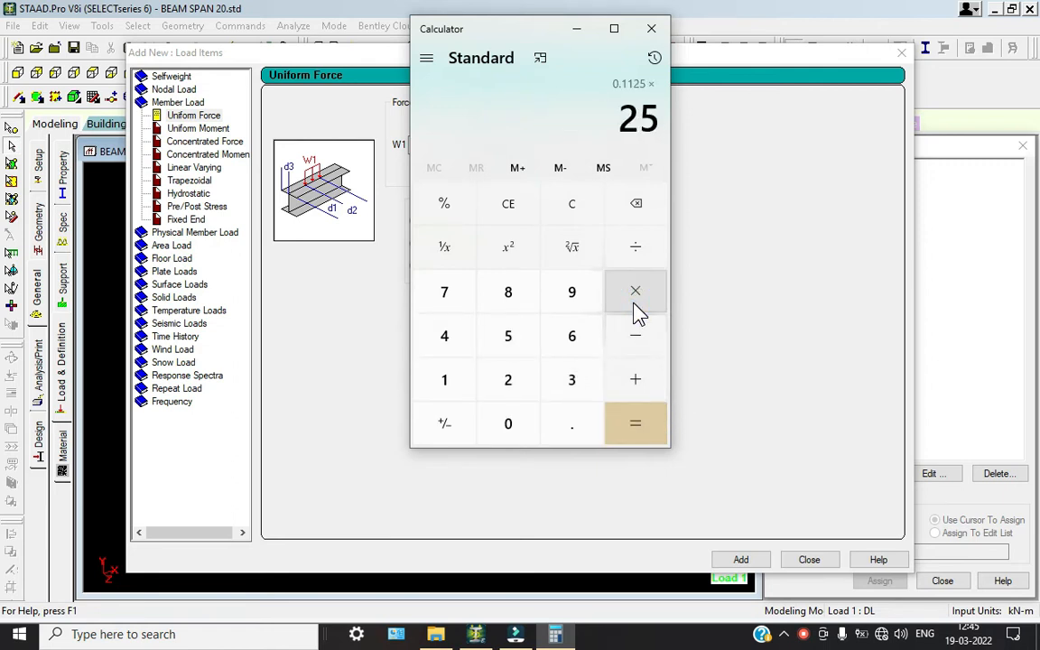
{"action": "key", "text": "Return"}
{"action": "left_click_drag", "start_coordinate": [493, 28], "coordinate": [708, 50]}
{"action": "double_click", "coordinate": [440, 145]}
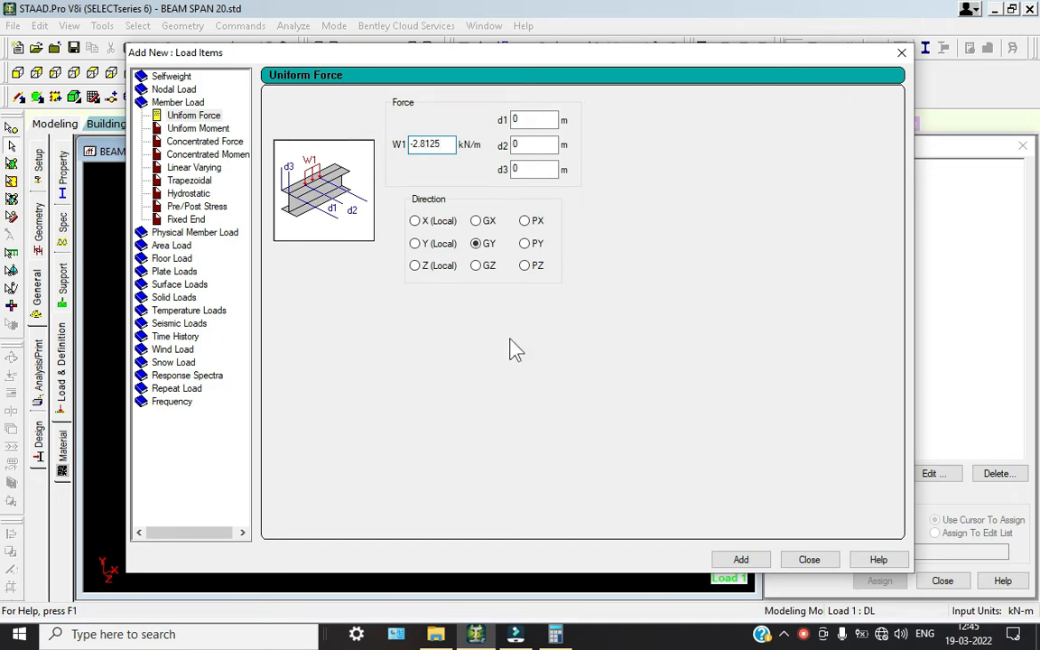
{"action": "left_click", "coordinate": [740, 559]}
- Calculate 0.35 × 0.3 × 25 in the Calculator and add a uniform GY force of -2.625 kN/m to DL
{"action": "left_click", "coordinate": [556, 634]}
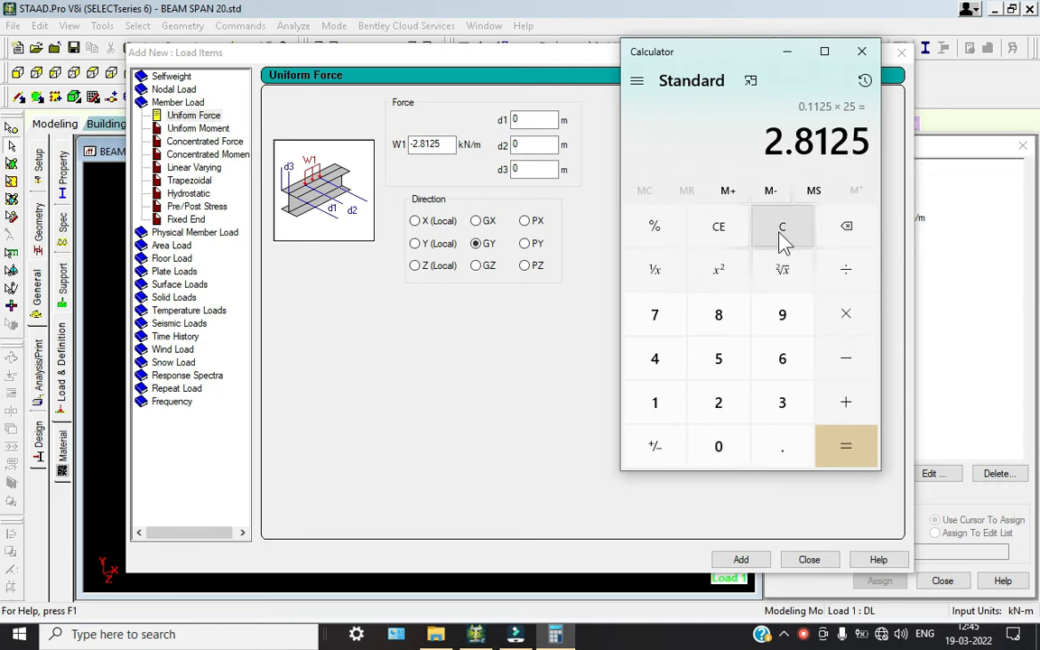
{"action": "left_click", "coordinate": [782, 233]}
{"action": "type", "text": "0.35"}
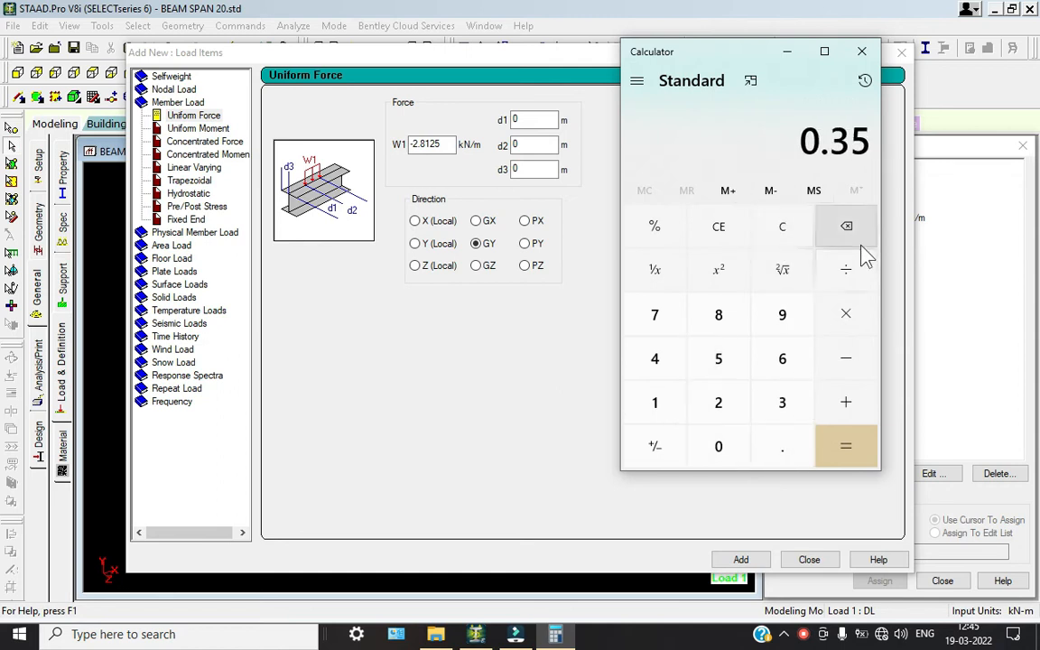
{"action": "left_click", "coordinate": [867, 322]}
{"action": "type", "text": "0.3"}
{"action": "left_click", "coordinate": [861, 316]}
{"action": "type", "text": "25"}
{"action": "left_click", "coordinate": [849, 452]}
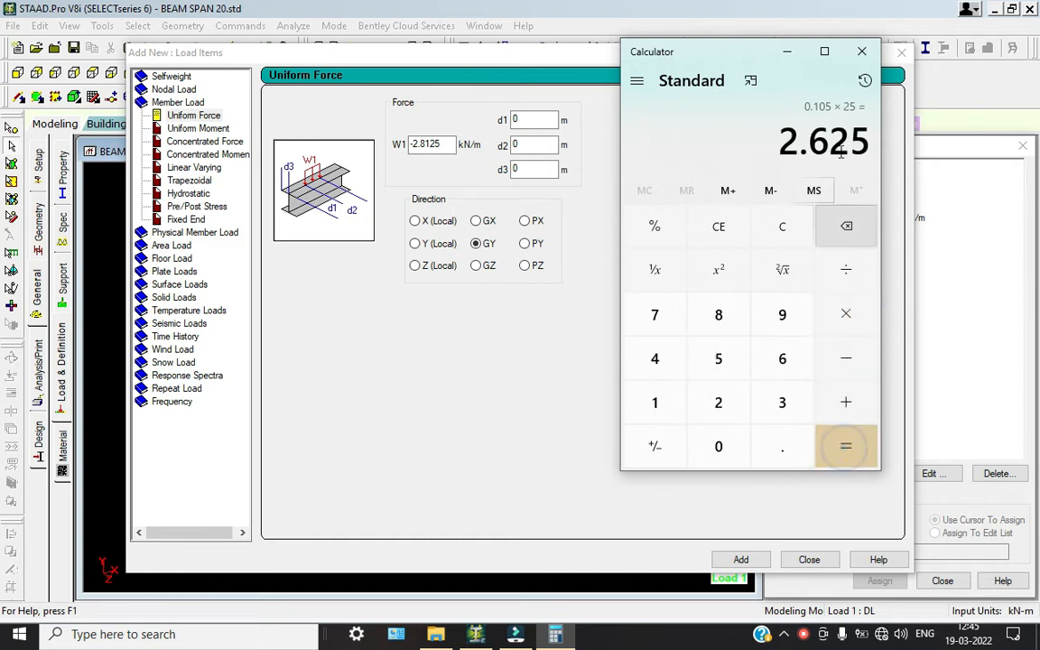
{"action": "double_click", "coordinate": [453, 144]}
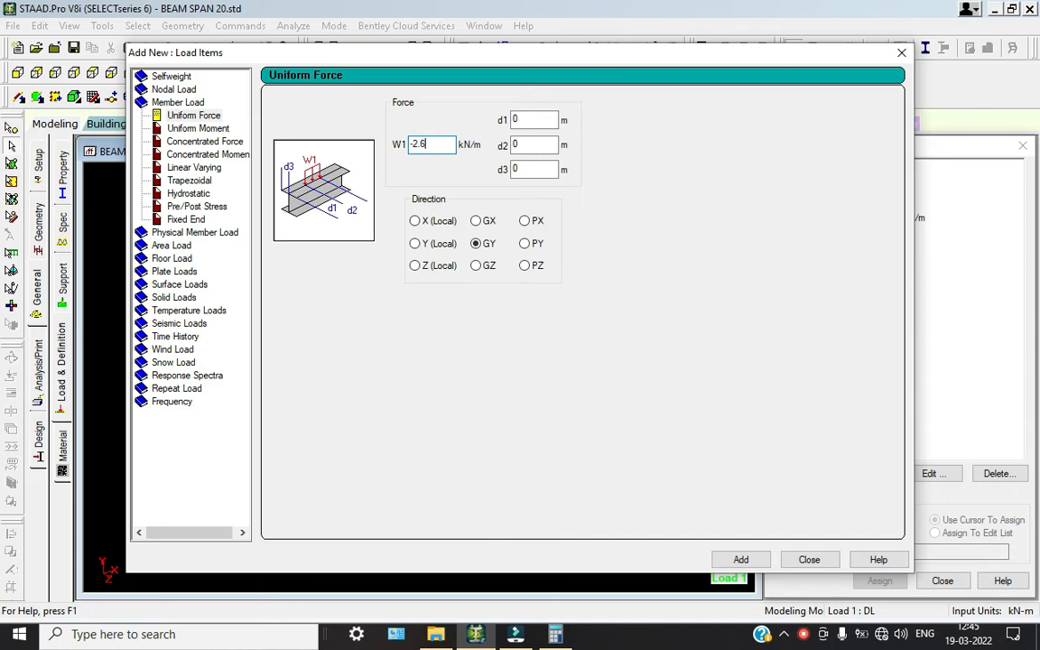
{"action": "left_click", "coordinate": [729, 561]}
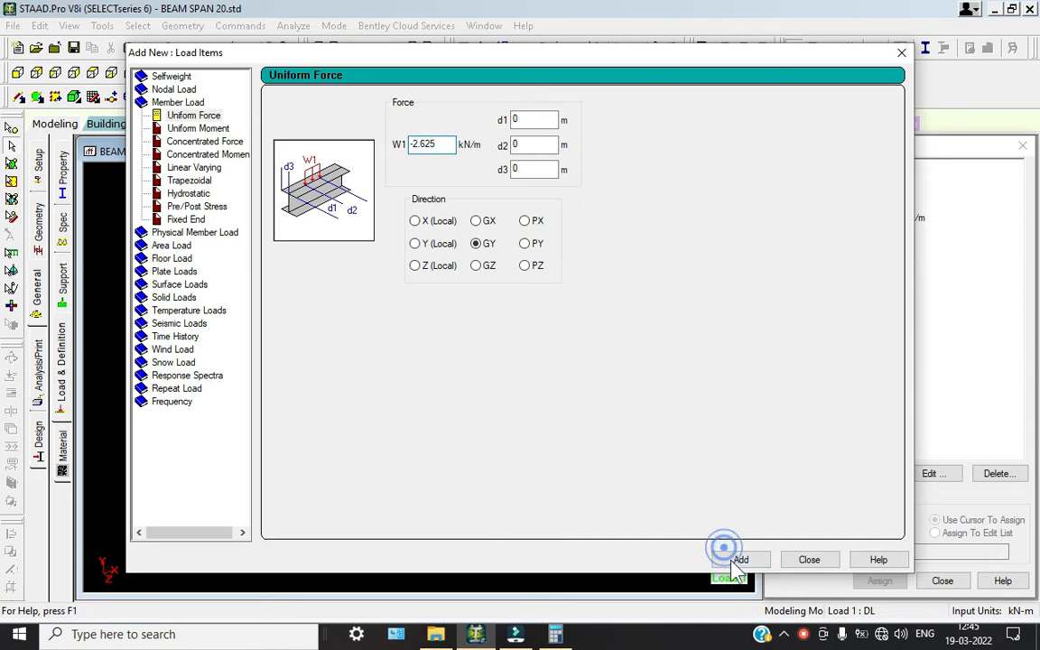
- Calculate 0.125 × 25 in the Calculator, add a uniform GY force of -3.125 kN/m to DL, and finish adding load items
{"action": "left_click", "coordinate": [555, 634]}
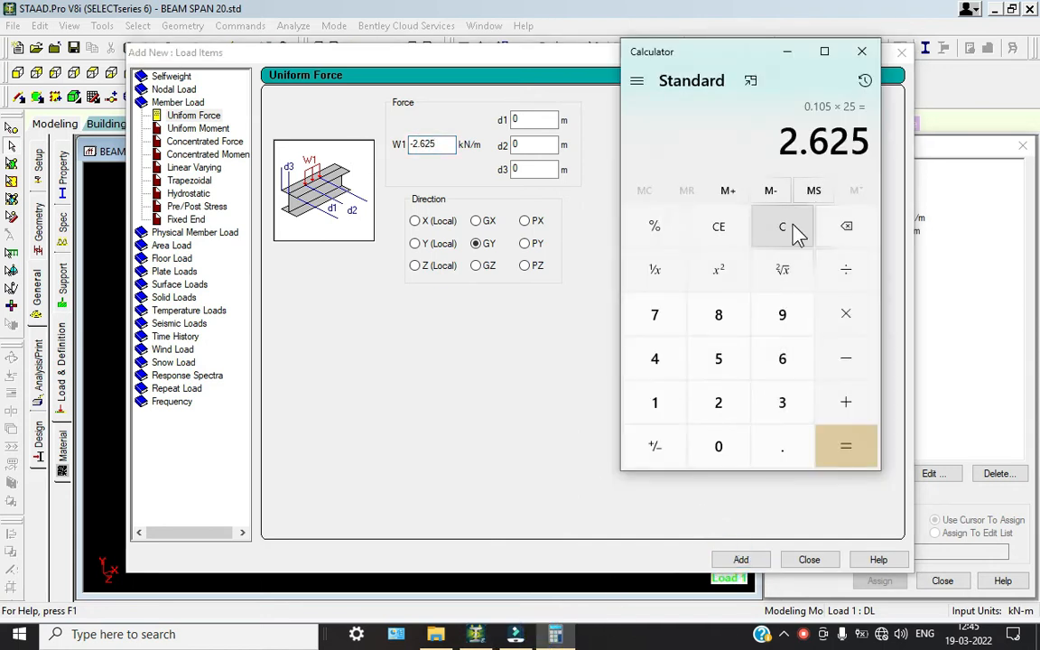
{"action": "left_click", "coordinate": [798, 228]}
{"action": "type", "text": "0.125"}
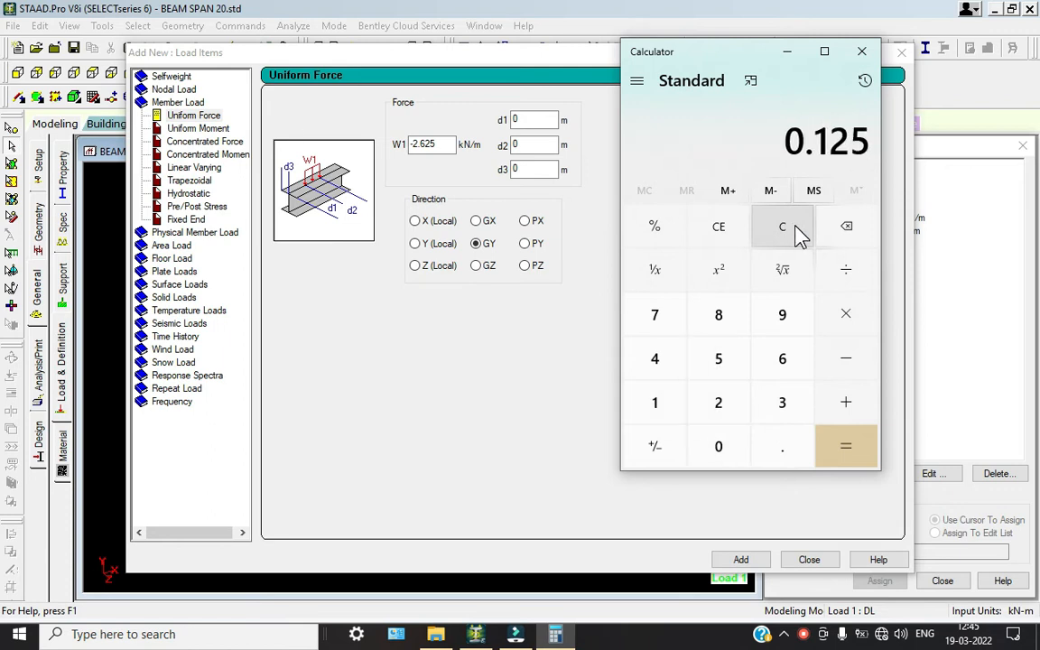
{"action": "left_click", "coordinate": [851, 302]}
{"action": "type", "text": "25"}
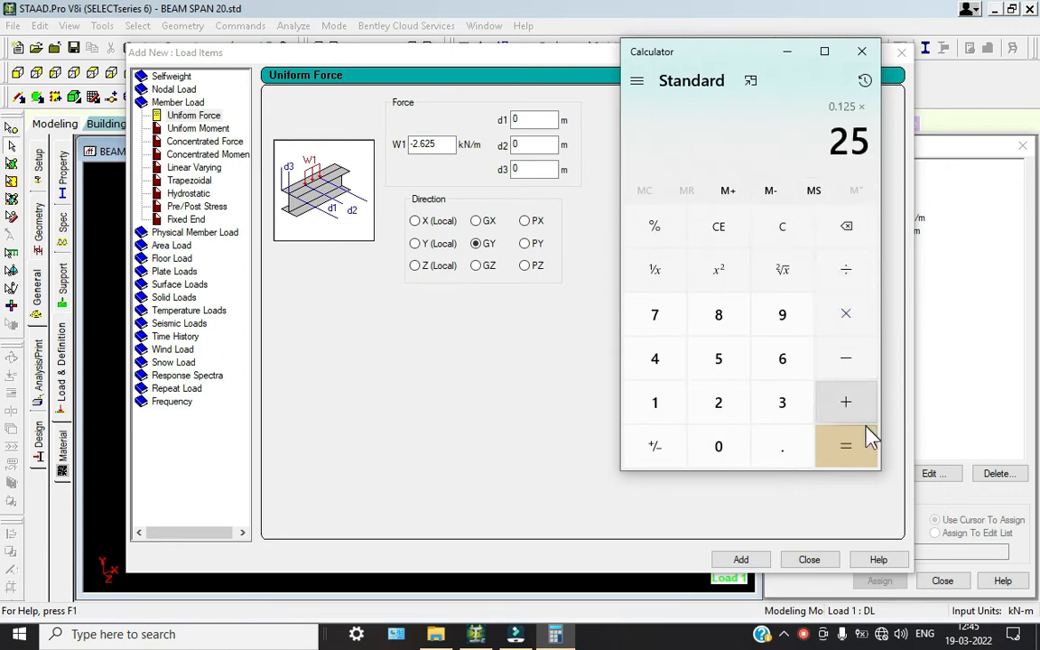
{"action": "left_click", "coordinate": [872, 452]}
{"action": "left_click", "coordinate": [863, 52]}
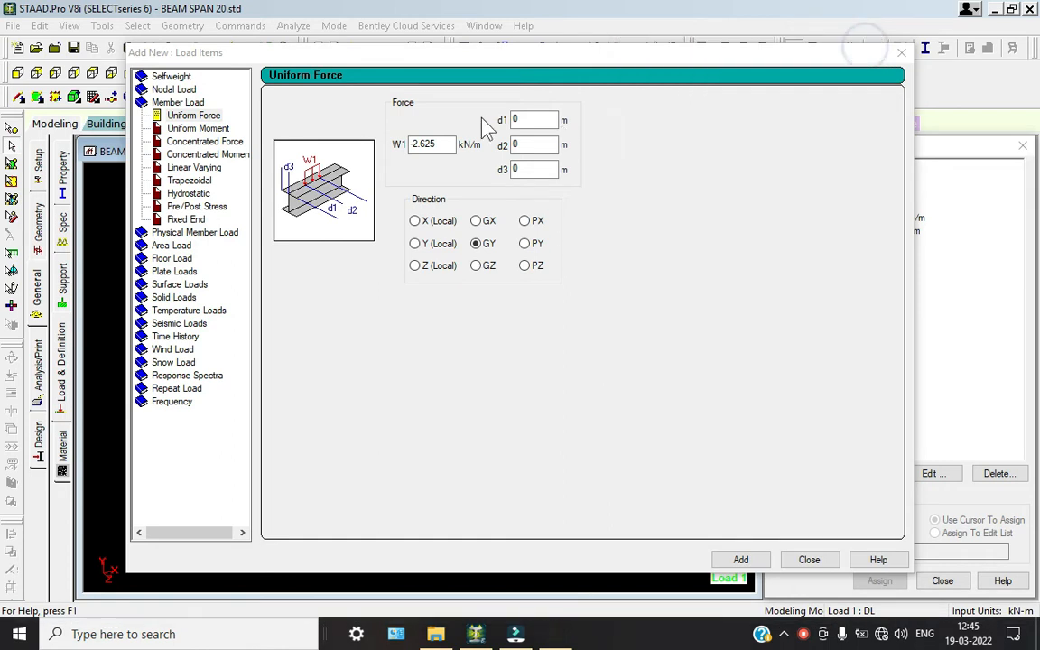
{"action": "double_click", "coordinate": [442, 144]}
{"action": "key", "text": "BackSpace"}
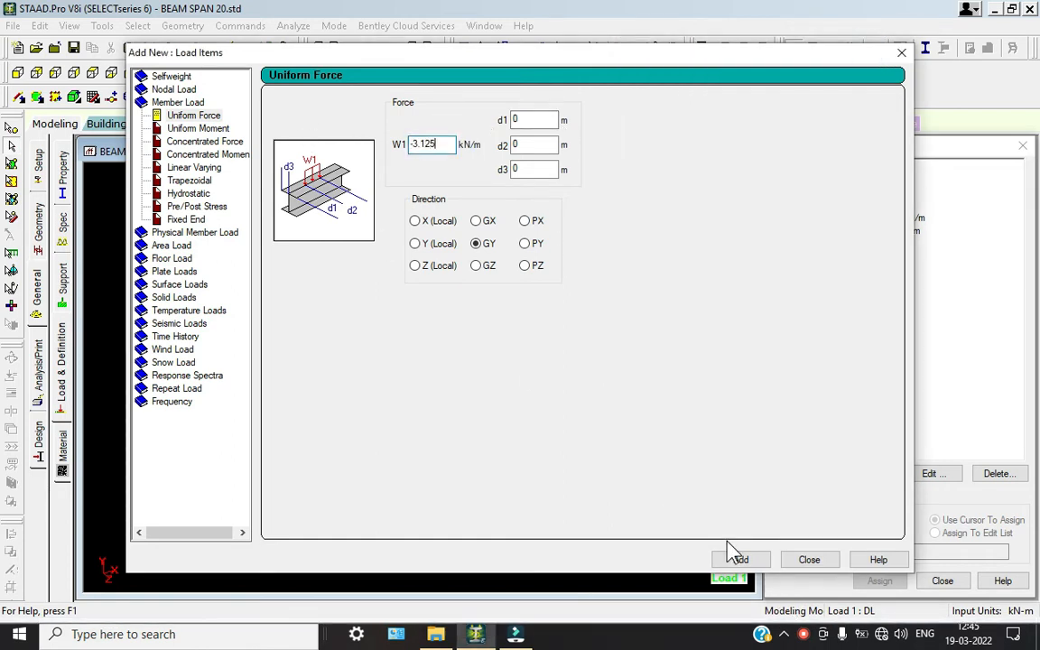
{"action": "left_click", "coordinate": [807, 560]}
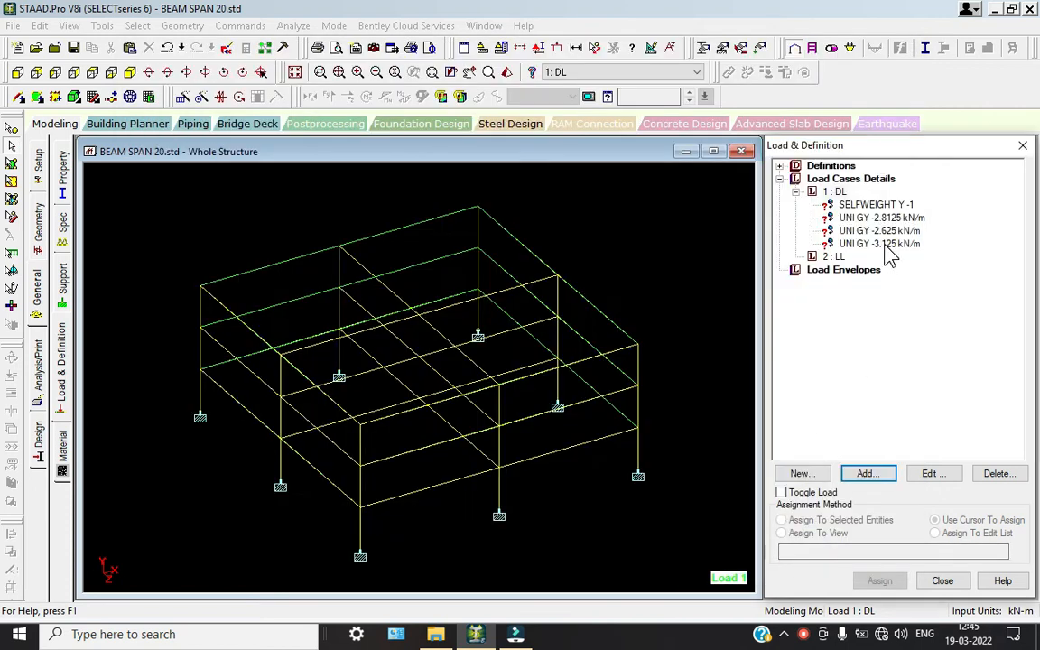
- Assign the SELFWEIGHT Y -1 load to the whole structure using Assign To View
{"action": "left_click", "coordinate": [862, 205]}
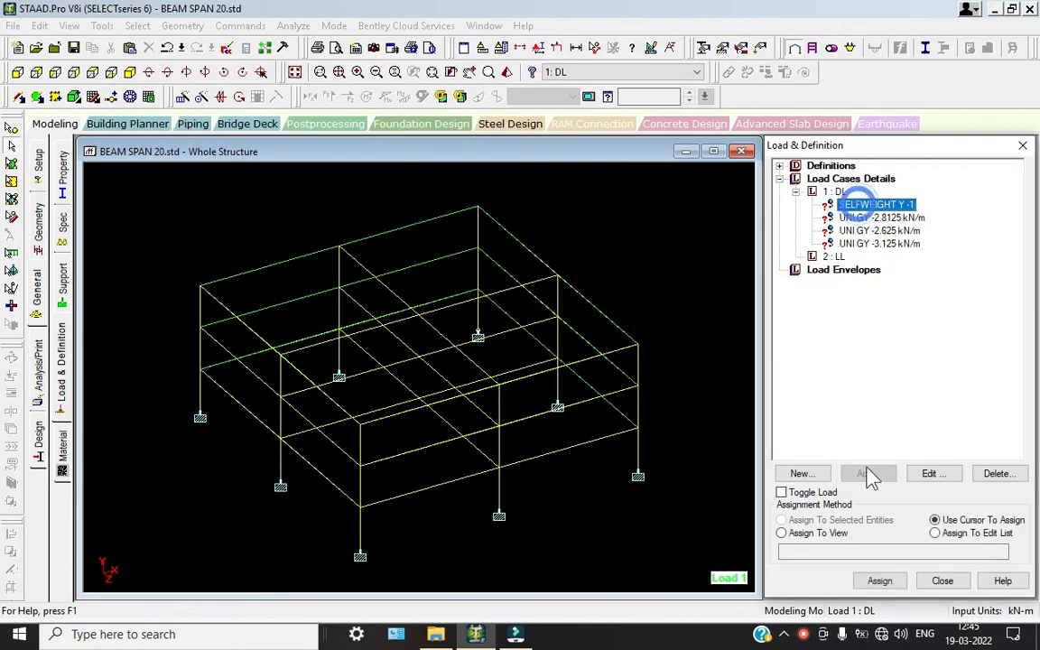
{"action": "left_click", "coordinate": [813, 533]}
{"action": "left_click", "coordinate": [880, 583]}
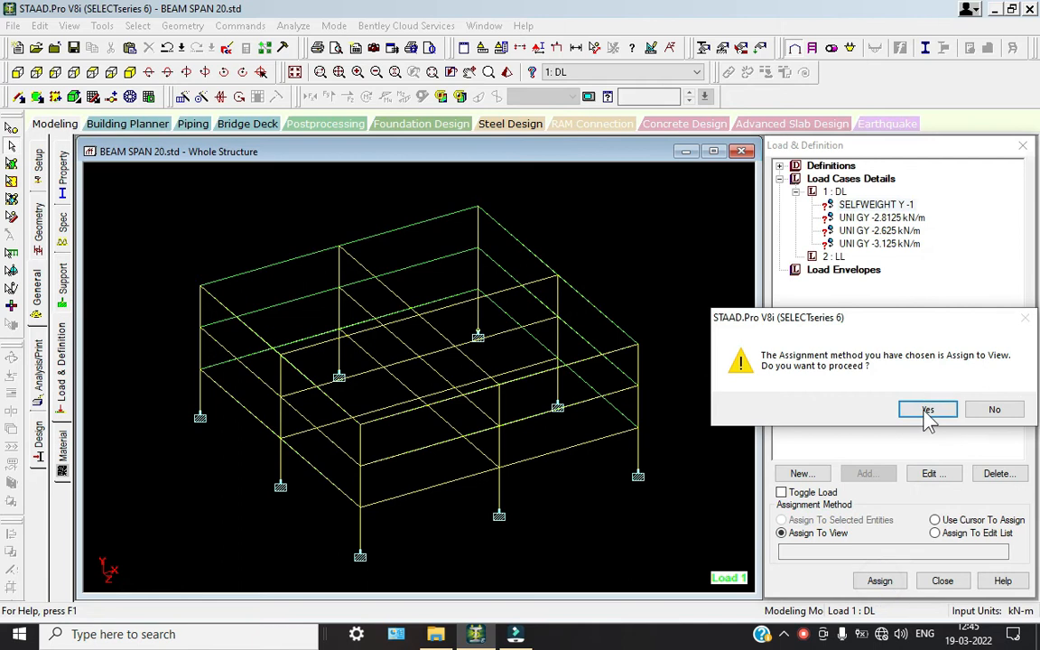
{"action": "left_click", "coordinate": [926, 412]}
- Assign the UNI GY -2.8125 kN/m load to all columns, selected as beams parallel to Y
{"action": "left_click", "coordinate": [876, 217]}
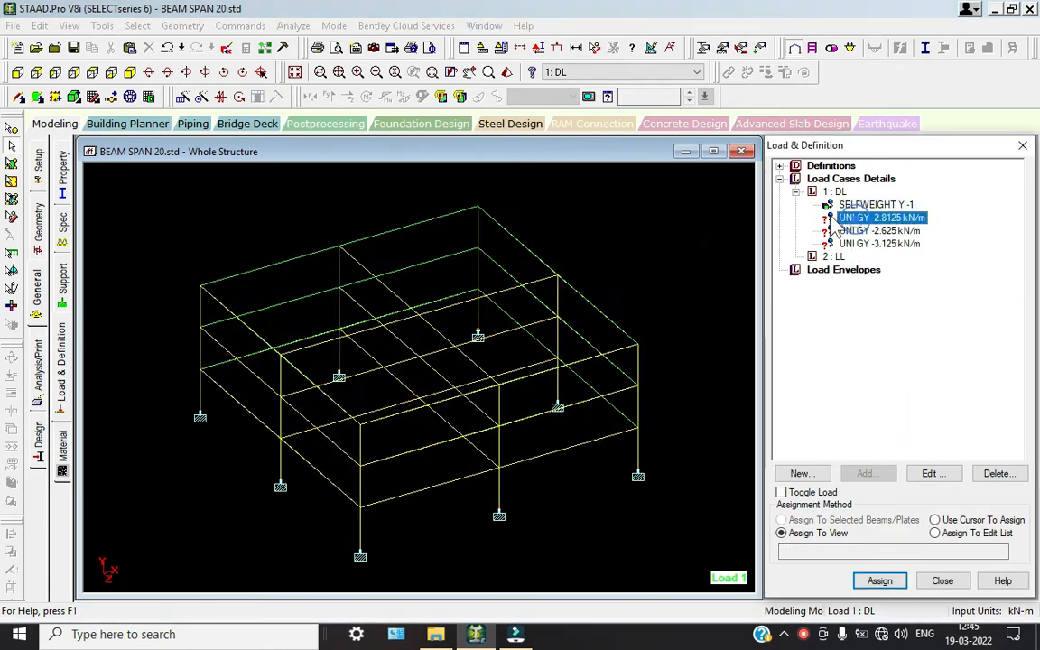
{"action": "left_click", "coordinate": [137, 25]}
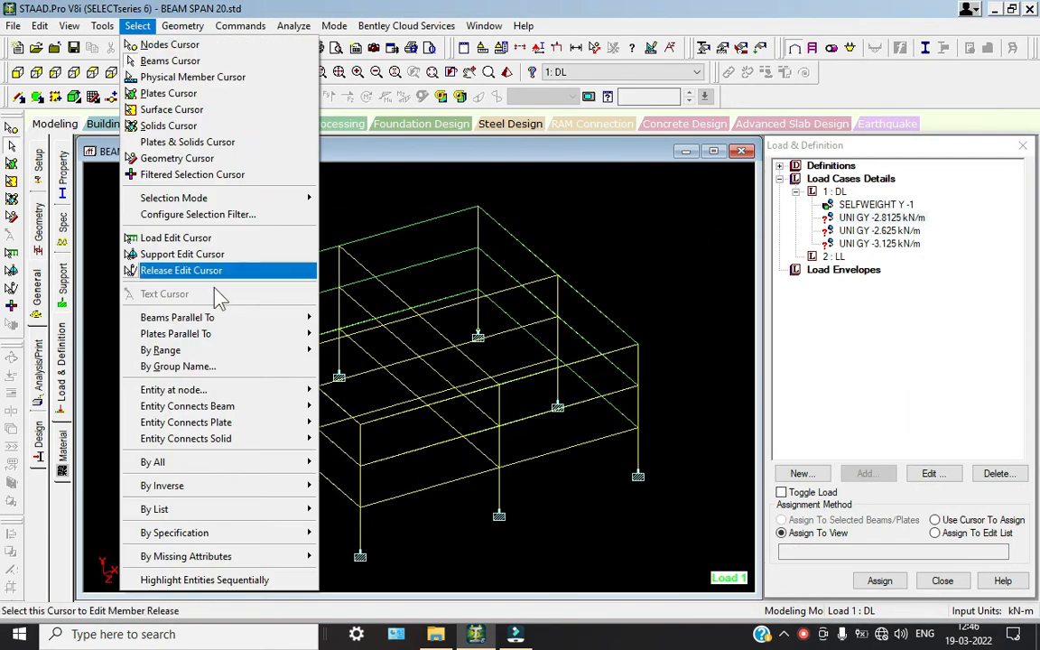
{"action": "mouse_move", "coordinate": [210, 318]}
{"action": "left_click", "coordinate": [345, 332]}
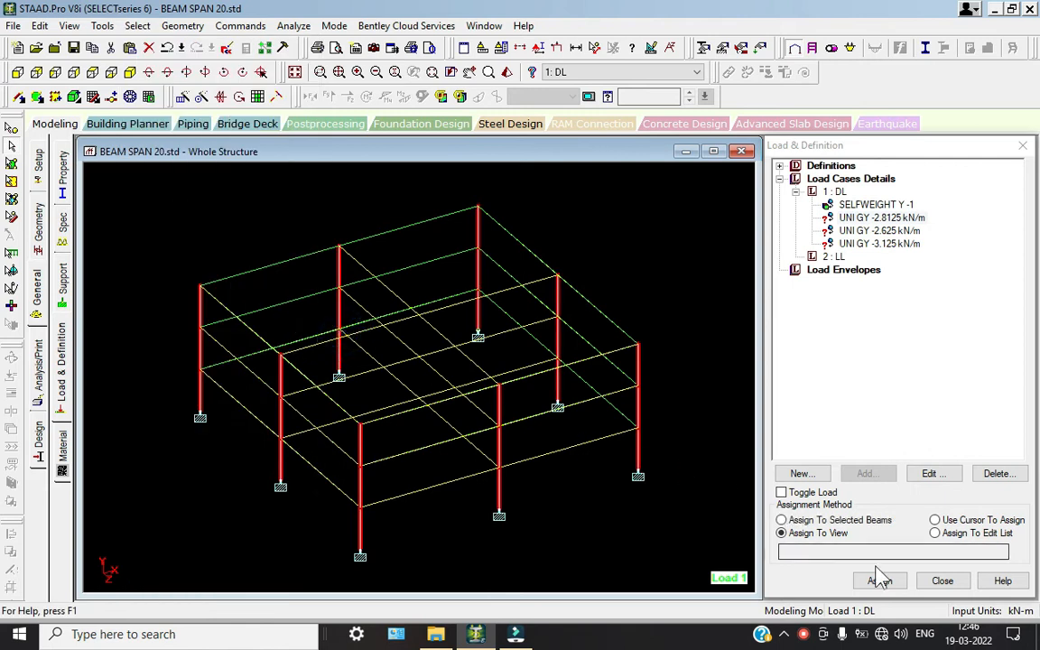
{"action": "left_click", "coordinate": [795, 520]}
{"action": "left_click", "coordinate": [880, 581]}
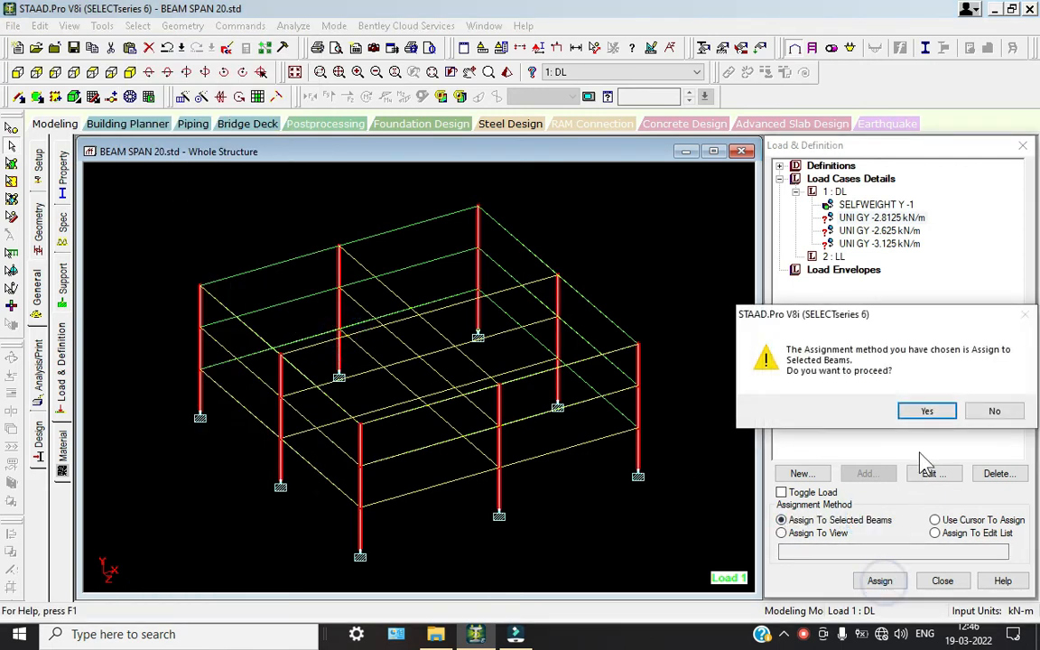
{"action": "left_click", "coordinate": [927, 412]}
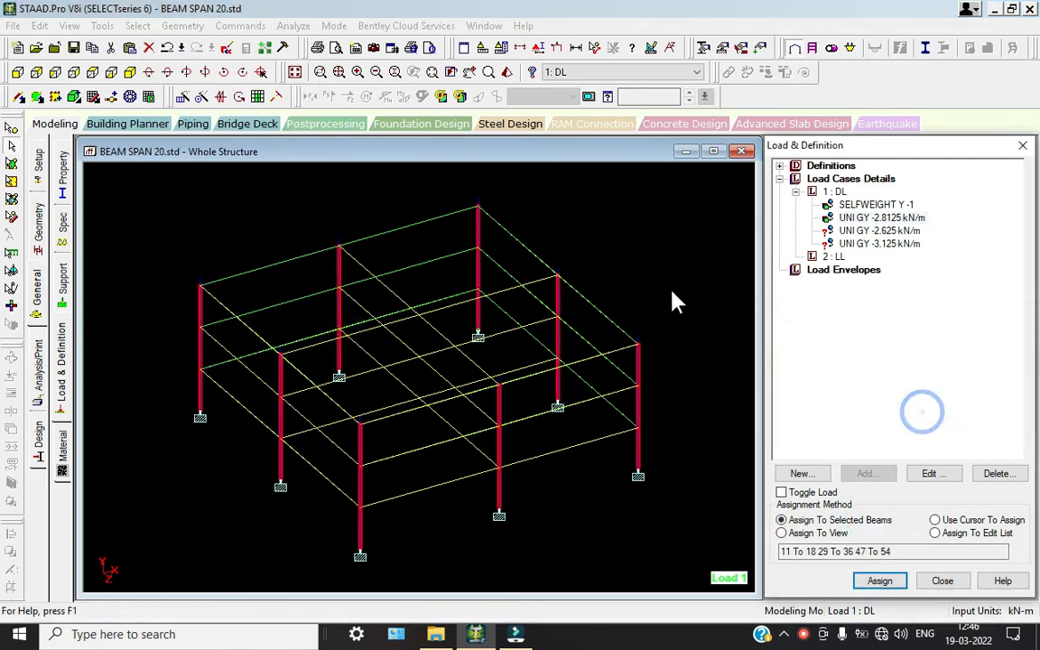
- Assign the UNI GY -2.625 kN/m load to all floor beams parallel to X and Z
{"action": "left_click", "coordinate": [880, 232]}
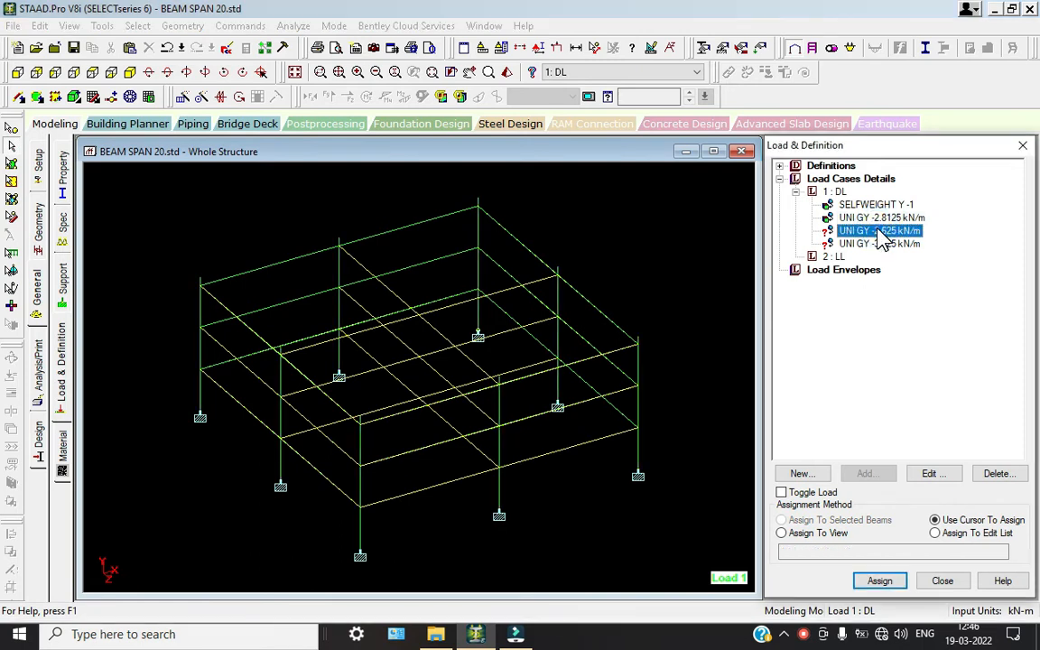
{"action": "left_click", "coordinate": [138, 26]}
{"action": "left_click", "coordinate": [244, 317]}
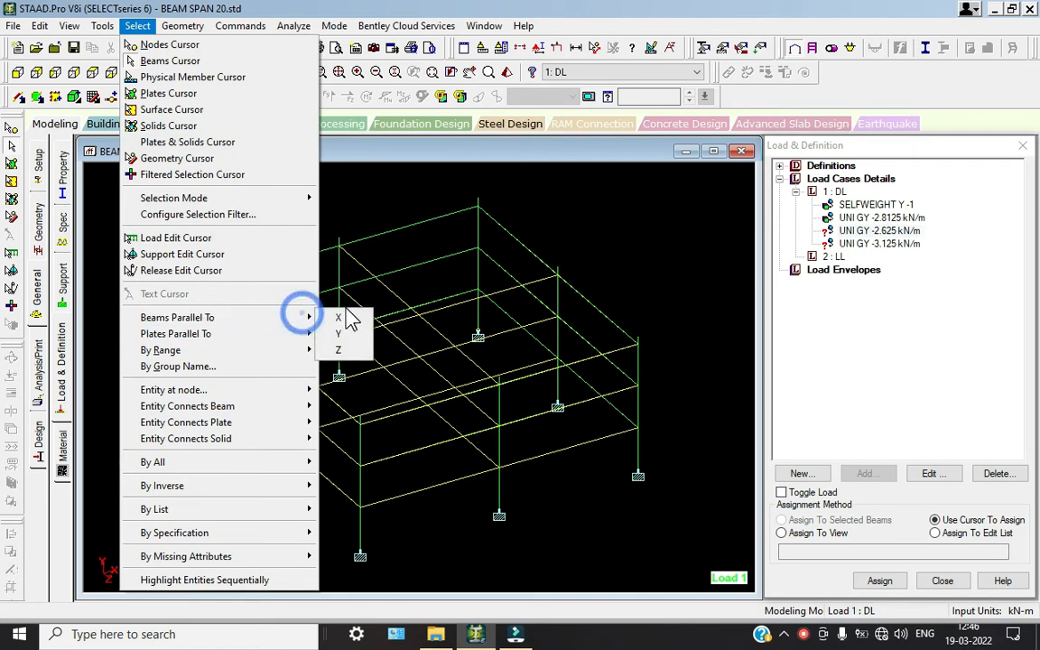
{"action": "left_click", "coordinate": [342, 309]}
{"action": "left_click", "coordinate": [138, 25]}
{"action": "left_click", "coordinate": [273, 313]}
{"action": "left_click", "coordinate": [341, 317]}
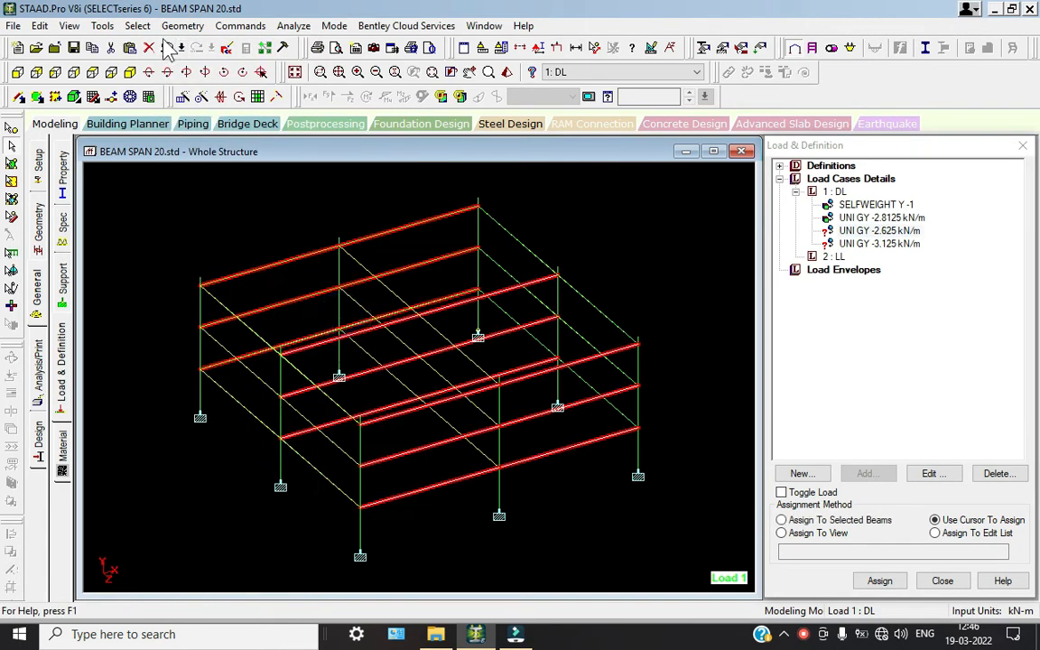
{"action": "left_click", "coordinate": [137, 26]}
{"action": "left_click", "coordinate": [257, 323]}
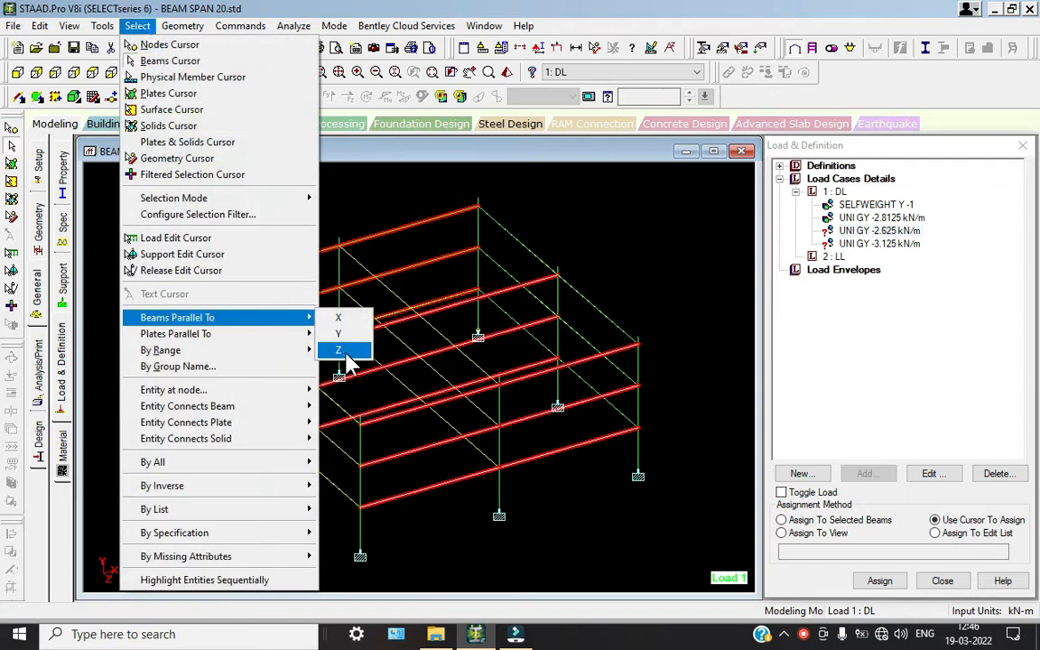
{"action": "left_click", "coordinate": [342, 350]}
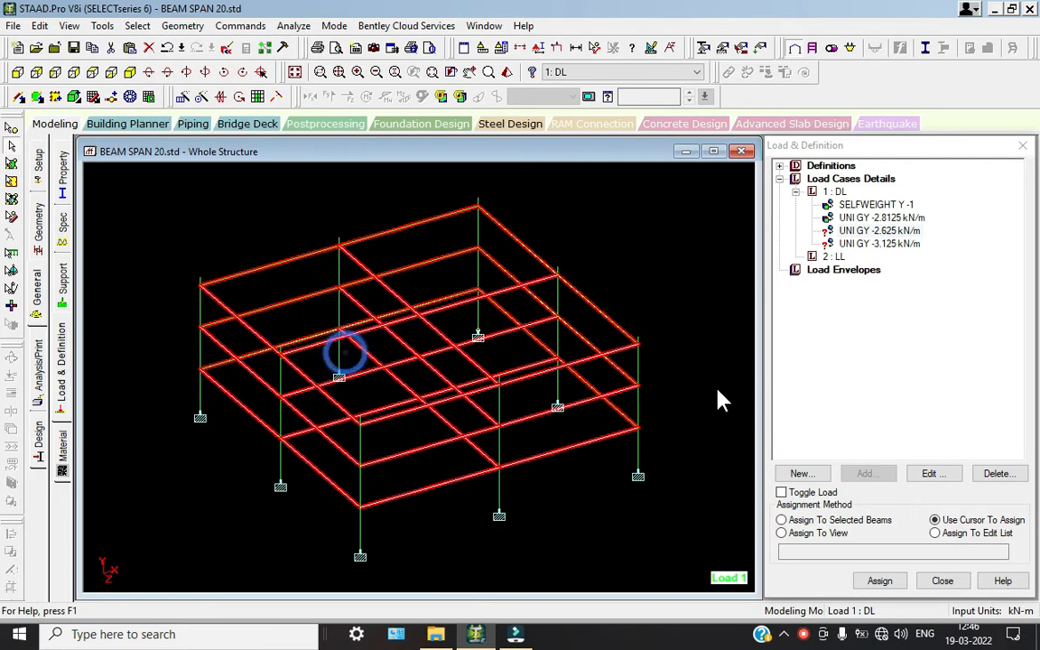
{"action": "left_click", "coordinate": [855, 530]}
{"action": "left_click", "coordinate": [879, 580]}
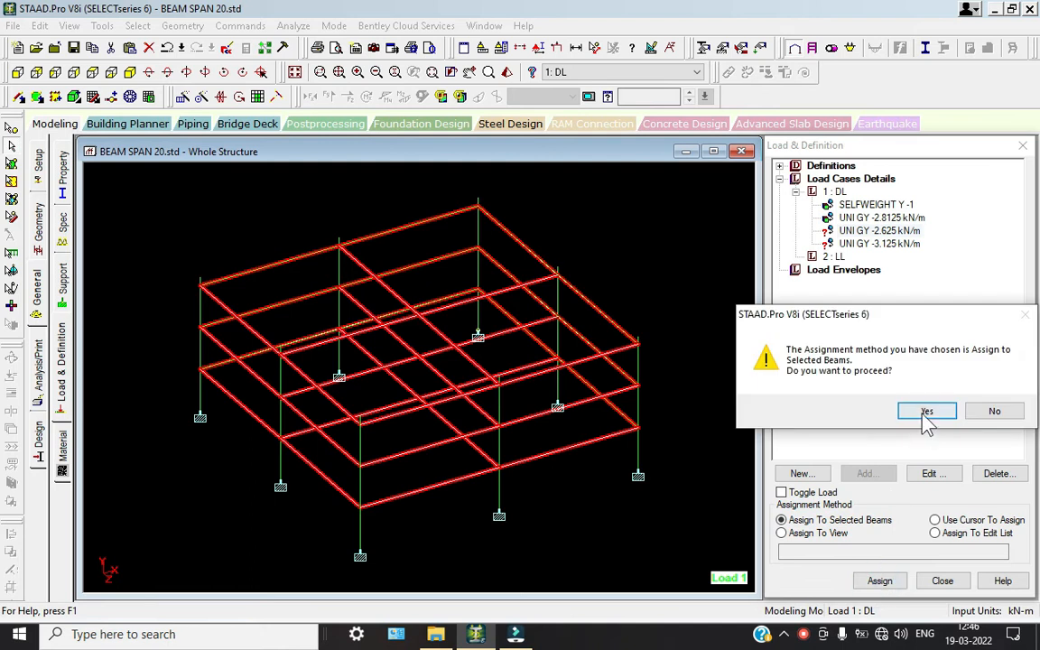
{"action": "left_click", "coordinate": [927, 413]}
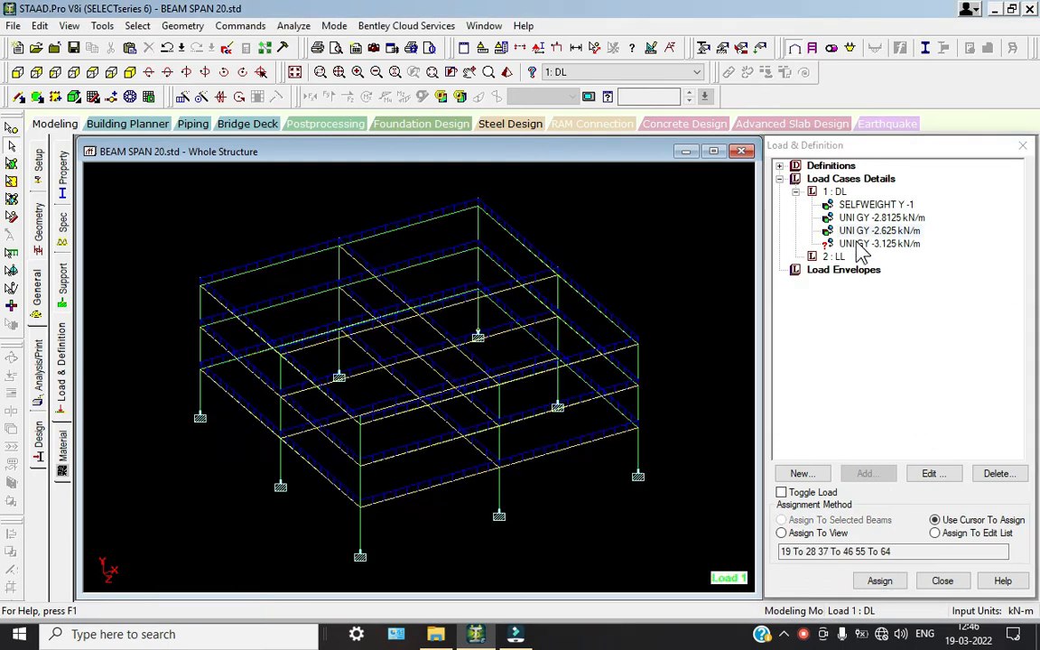
- Try to assign the UNI GY -3.125 kN/m load to all floor plates, and clear the plate selection
{"action": "left_click", "coordinate": [863, 244]}
{"action": "left_click", "coordinate": [12, 164]}
{"action": "left_click_drag", "start_coordinate": [149, 205], "coordinate": [686, 546]}
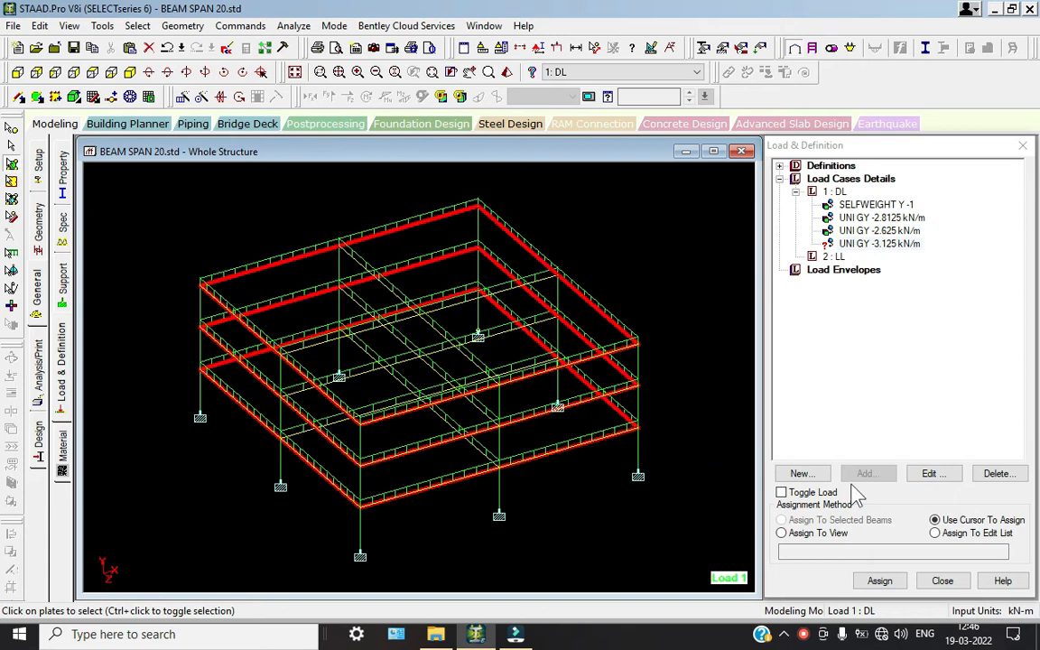
{"action": "left_click", "coordinate": [862, 243]}
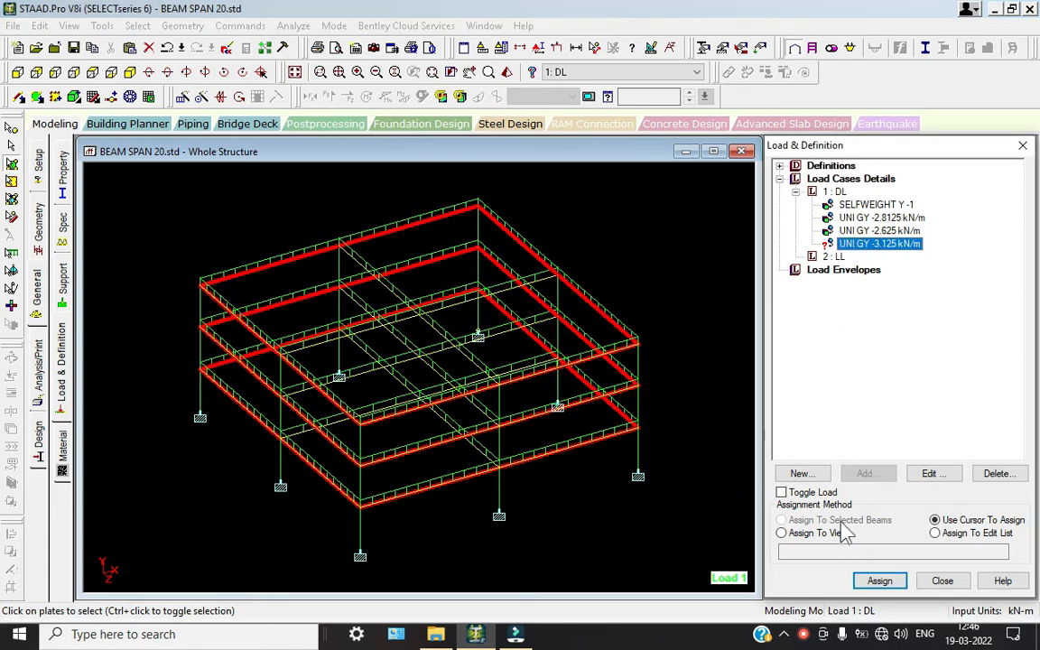
{"action": "left_click", "coordinate": [665, 415]}
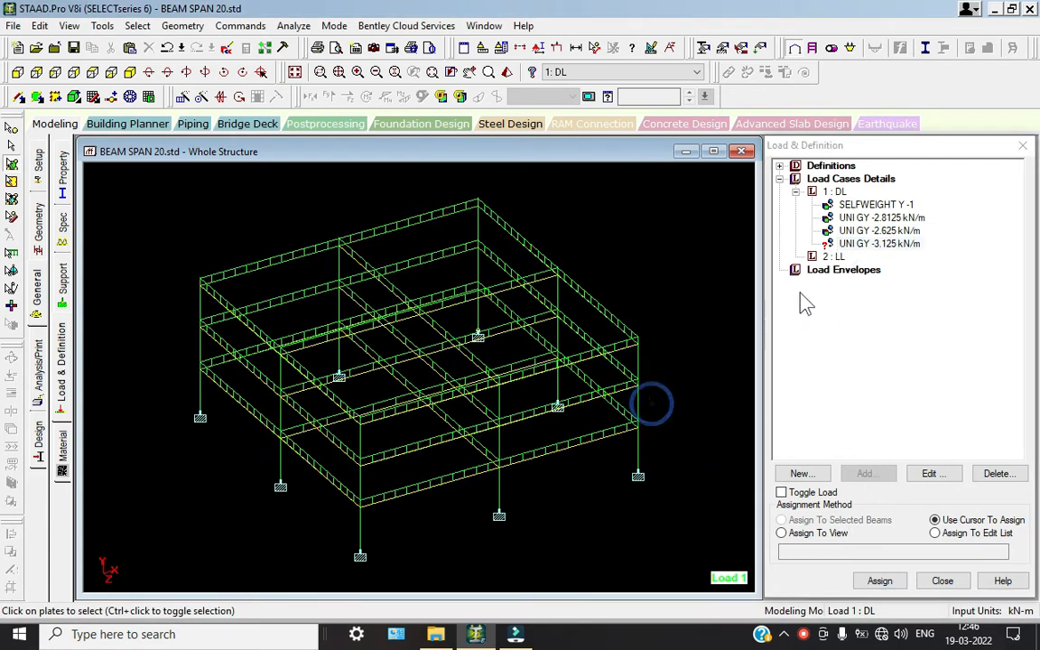
- Assign the UNI GY -3.125 kN/m load to all members in the model using Assign To View
{"action": "left_click", "coordinate": [818, 534]}
{"action": "left_click", "coordinate": [879, 580]}
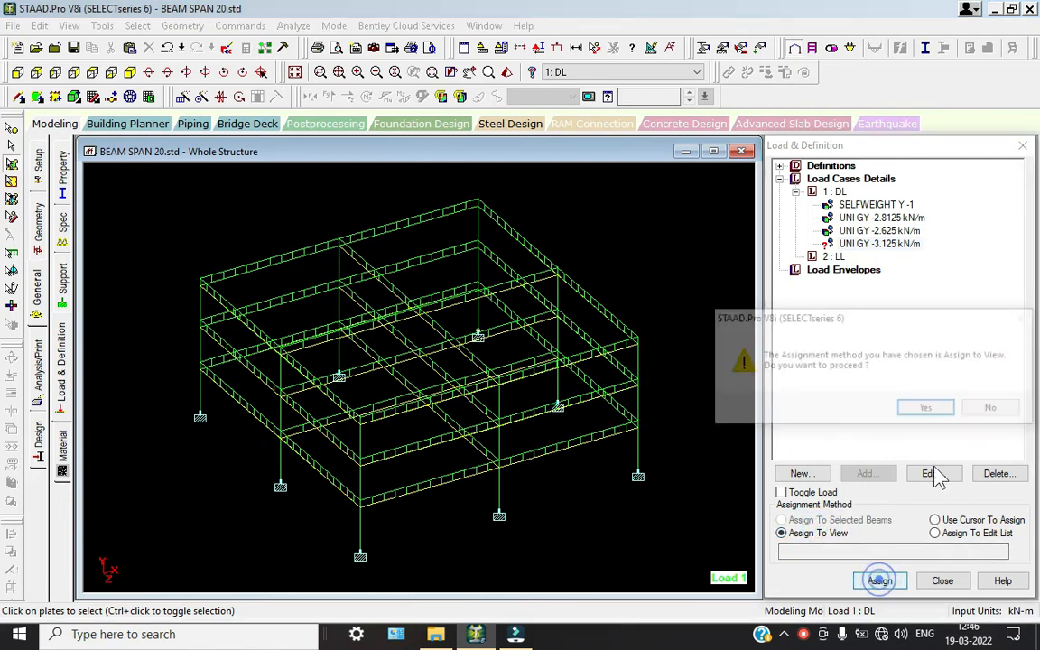
{"action": "left_click", "coordinate": [935, 413]}
{"action": "left_click", "coordinate": [673, 478]}
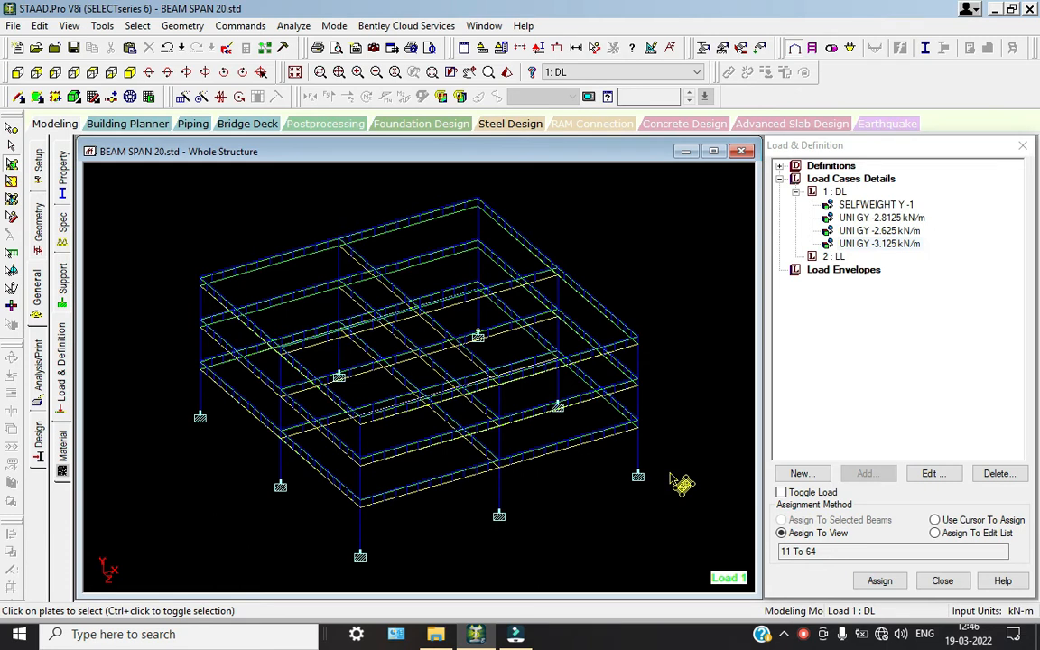
- Display the dead loads on the structure and examine the UNI GY -2.8125 and -2.625 kN/m member loads
{"action": "scroll", "coordinate": [430, 378], "scroll_direction": "up", "scroll_amount": 7}
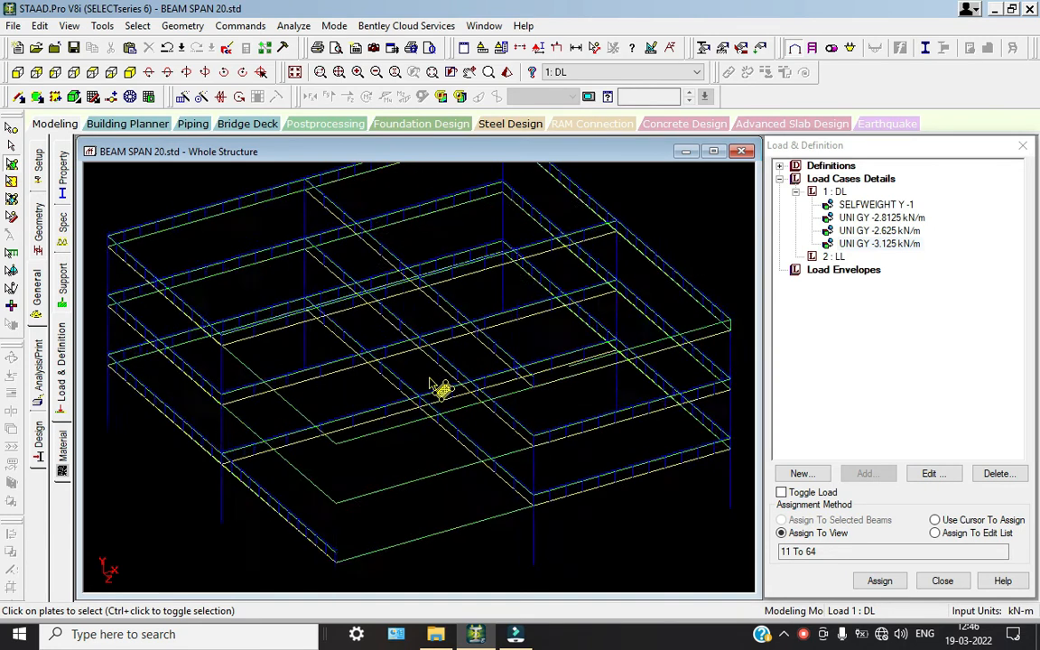
{"action": "left_click", "coordinate": [569, 48]}
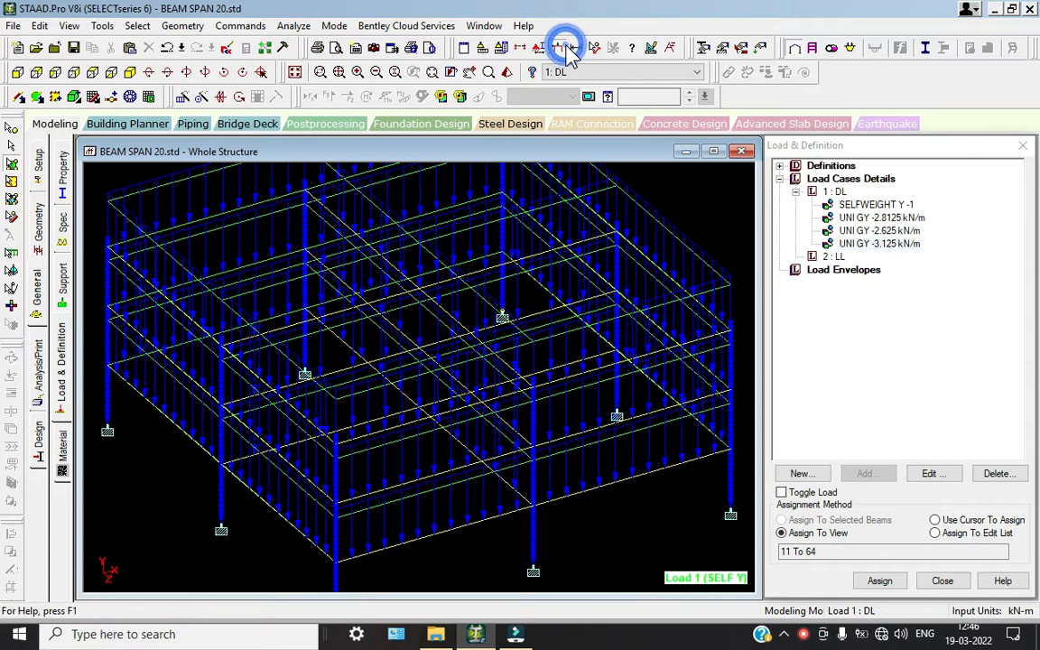
{"action": "scroll", "coordinate": [583, 461], "scroll_direction": "up", "scroll_amount": 5}
{"action": "middle_click_drag", "start_coordinate": [582, 459], "coordinate": [421, 425]}
{"action": "left_click", "coordinate": [876, 218]}
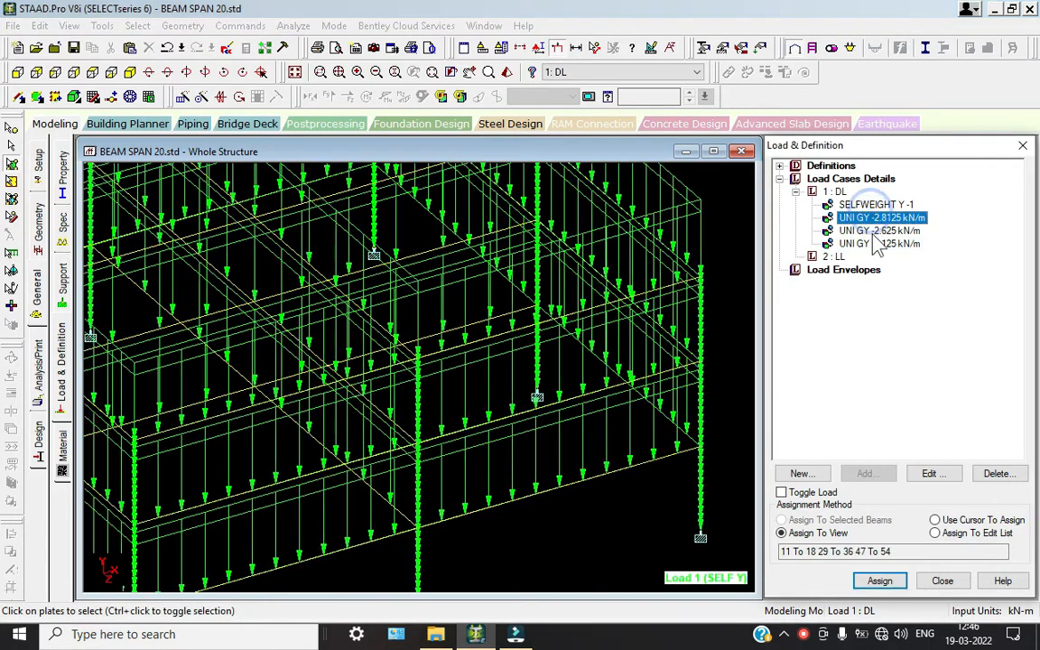
{"action": "scroll", "coordinate": [569, 361], "scroll_direction": "down", "scroll_amount": 2}
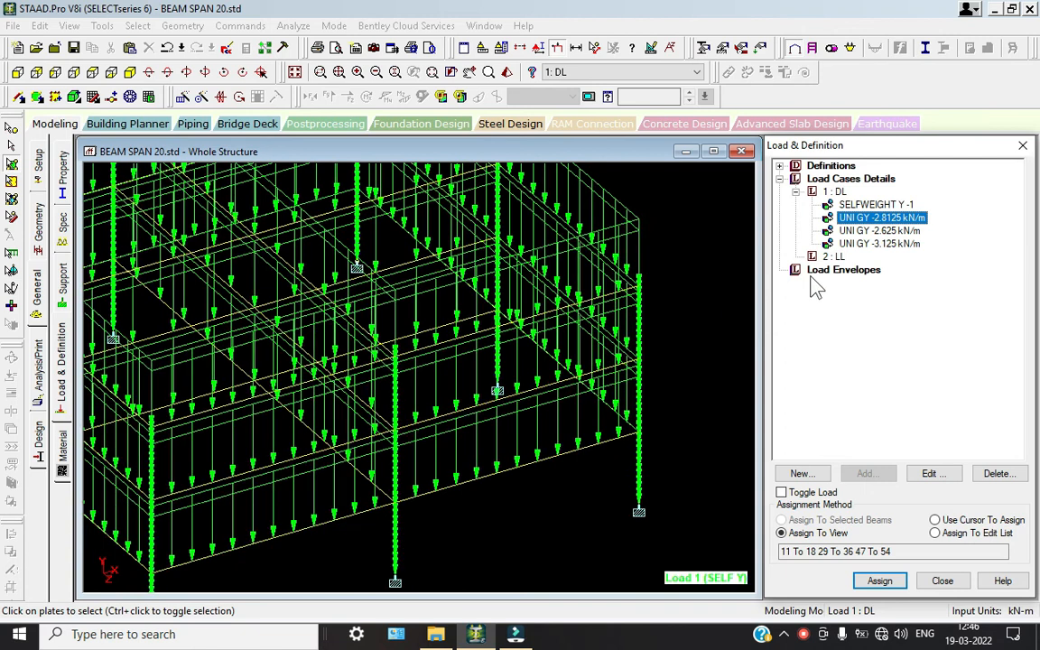
{"action": "left_click", "coordinate": [867, 230]}
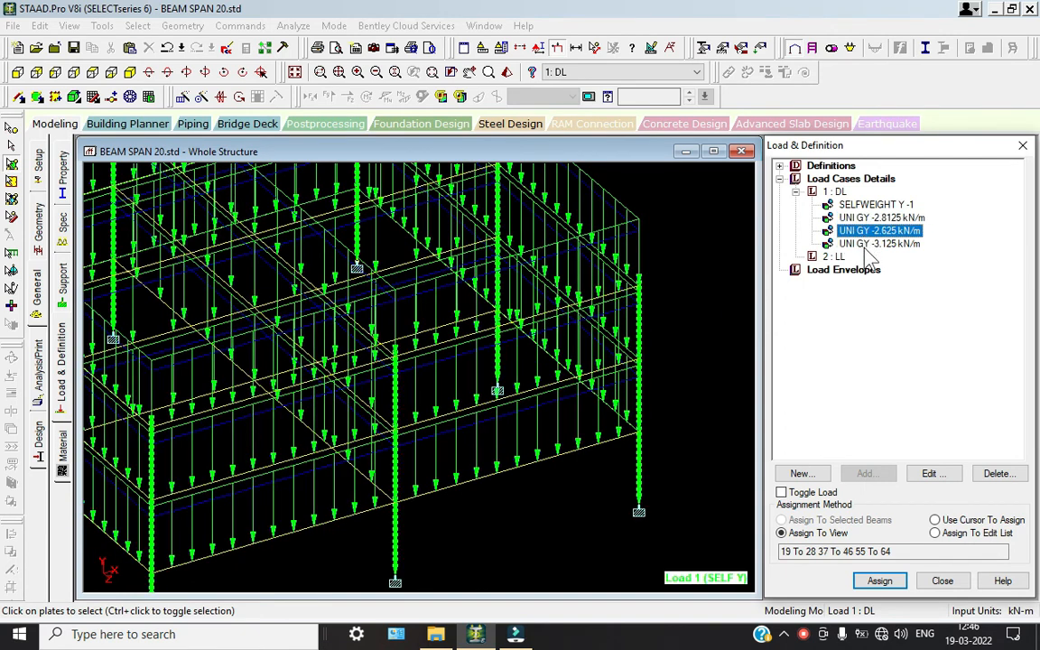
- Add a floor load of -3 kN/m2 in Global Y to load case LL, with a Y range from 0 to 9 m
{"action": "key", "text": "Down"}
{"action": "key", "text": "Down"}
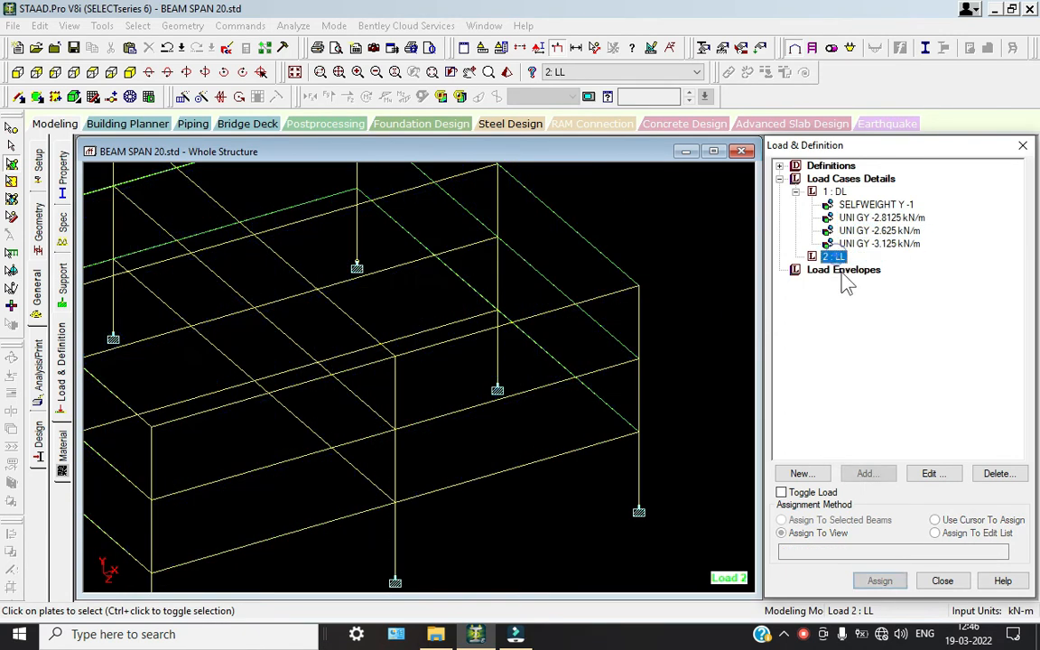
{"action": "left_click", "coordinate": [871, 475]}
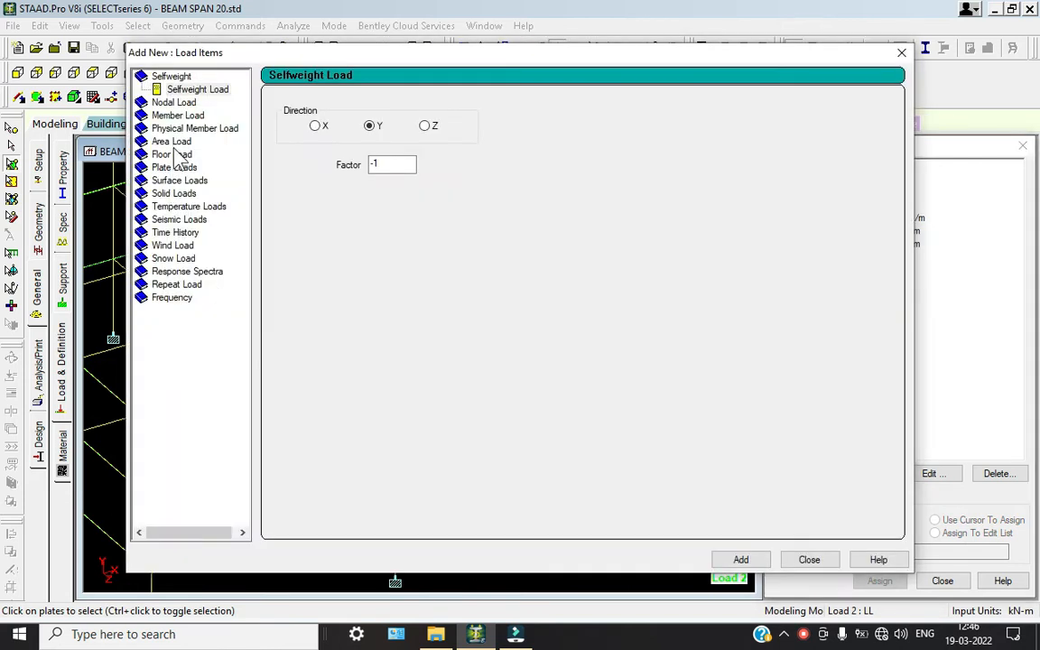
{"action": "left_click", "coordinate": [172, 142]}
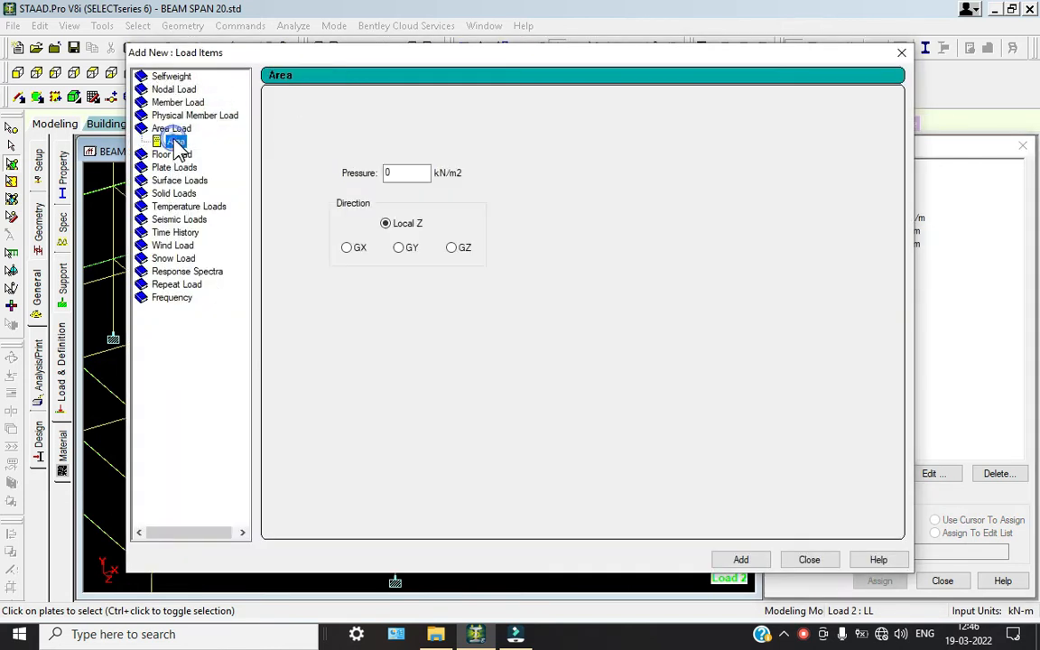
{"action": "left_click", "coordinate": [173, 155]}
{"action": "left_click", "coordinate": [345, 178]}
{"action": "left_click_drag", "start_coordinate": [343, 181], "coordinate": [255, 185]}
{"action": "type", "text": "-"}
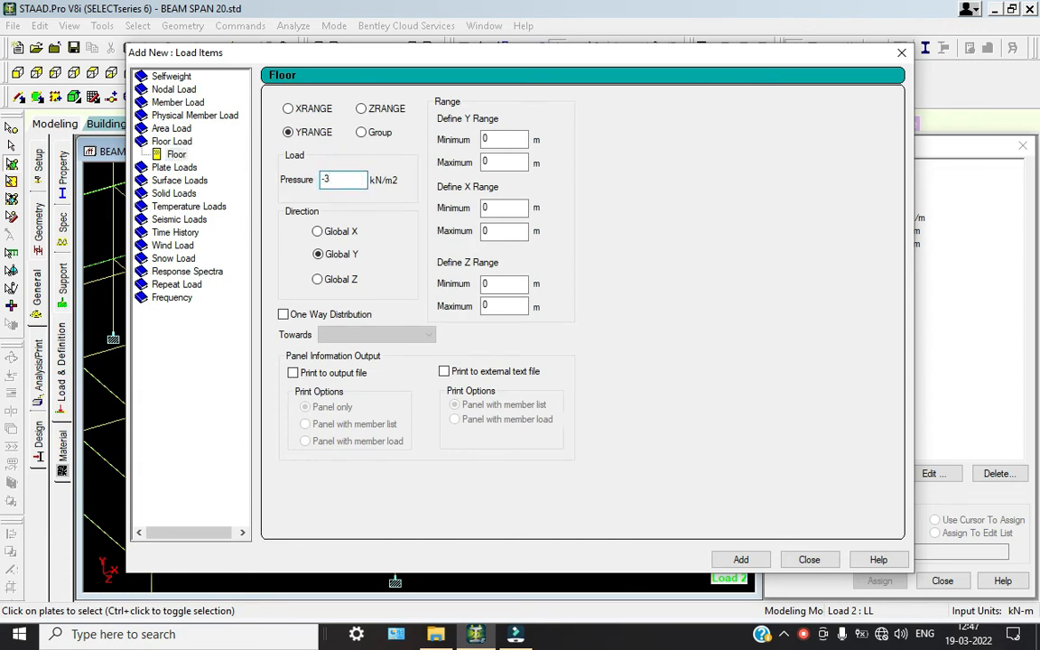
{"action": "type", "text": "3"}
{"action": "left_click_drag", "start_coordinate": [501, 164], "coordinate": [460, 174]}
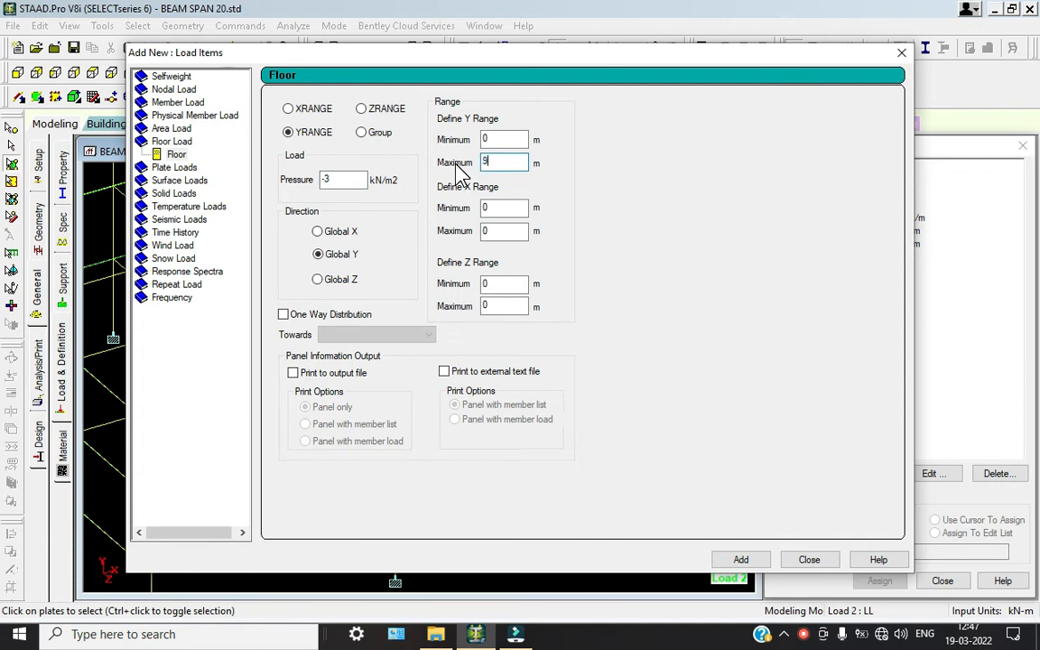
{"action": "type", "text": "9"}
{"action": "left_click", "coordinate": [741, 560]}
{"action": "left_click", "coordinate": [809, 560]}
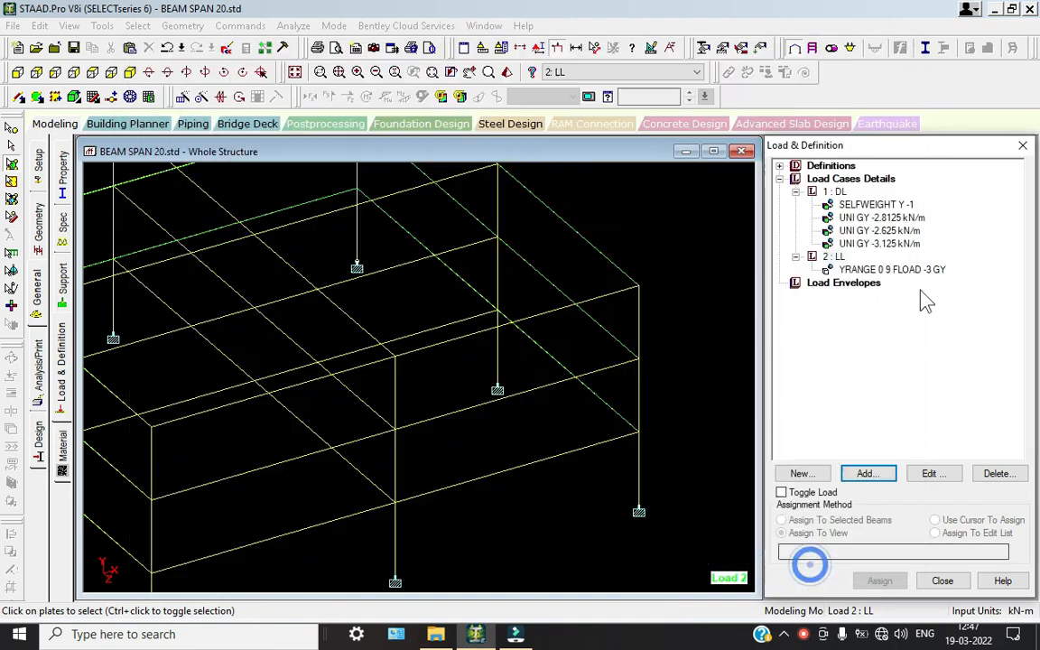
- Examine how the LL floor load is distributed over the floors of the whole structure
{"action": "left_click", "coordinate": [916, 270]}
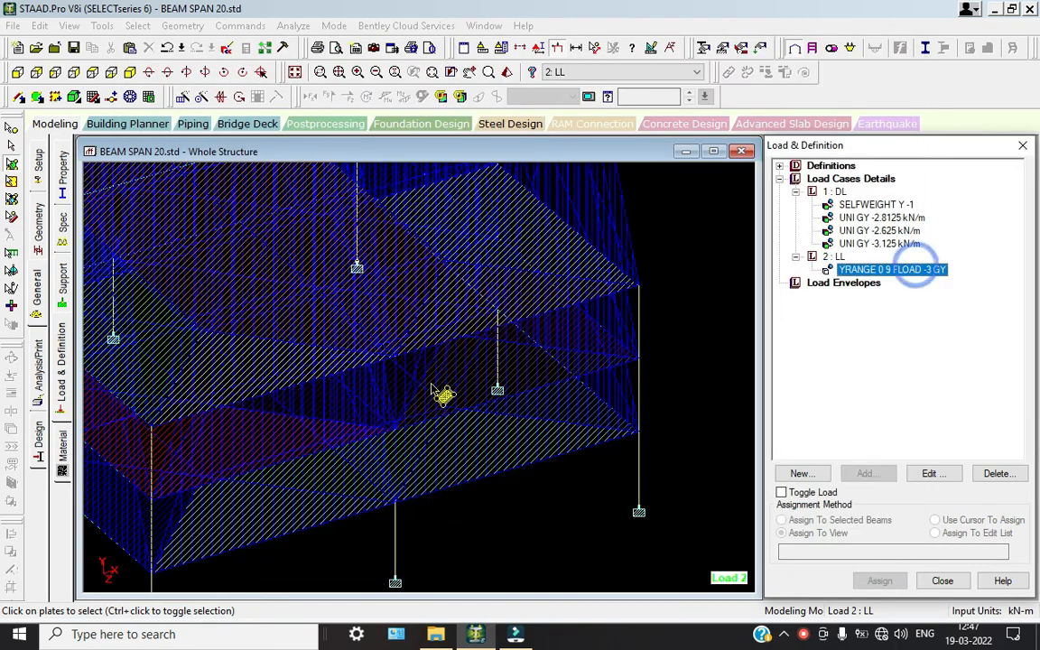
{"action": "scroll", "coordinate": [432, 388], "scroll_direction": "down", "scroll_amount": 1}
{"action": "middle_click_drag", "start_coordinate": [432, 388], "coordinate": [546, 525]}
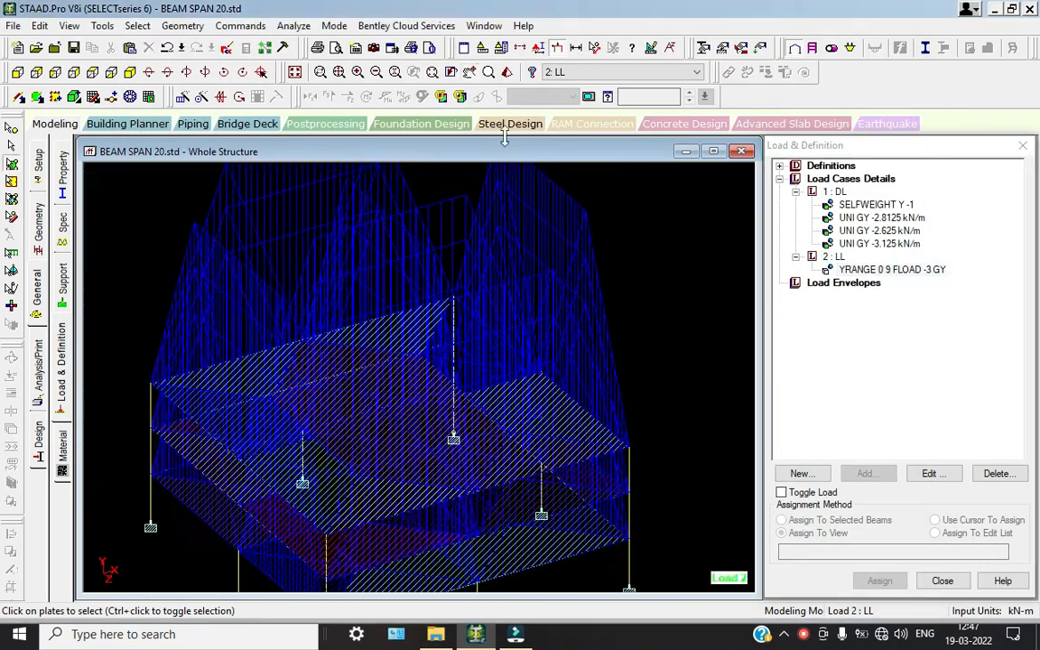
{"action": "left_click", "coordinate": [556, 48]}
{"action": "left_click", "coordinate": [557, 47]}
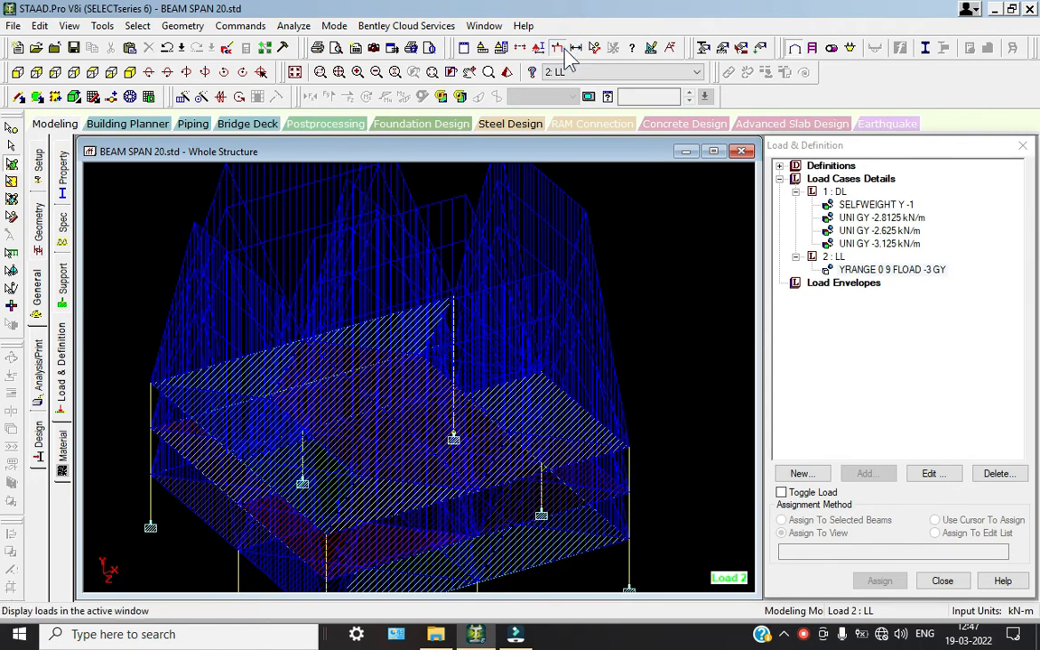
{"action": "scroll", "coordinate": [636, 397], "scroll_direction": "down", "scroll_amount": 4}
{"action": "middle_click_drag", "start_coordinate": [637, 397], "coordinate": [629, 364]}
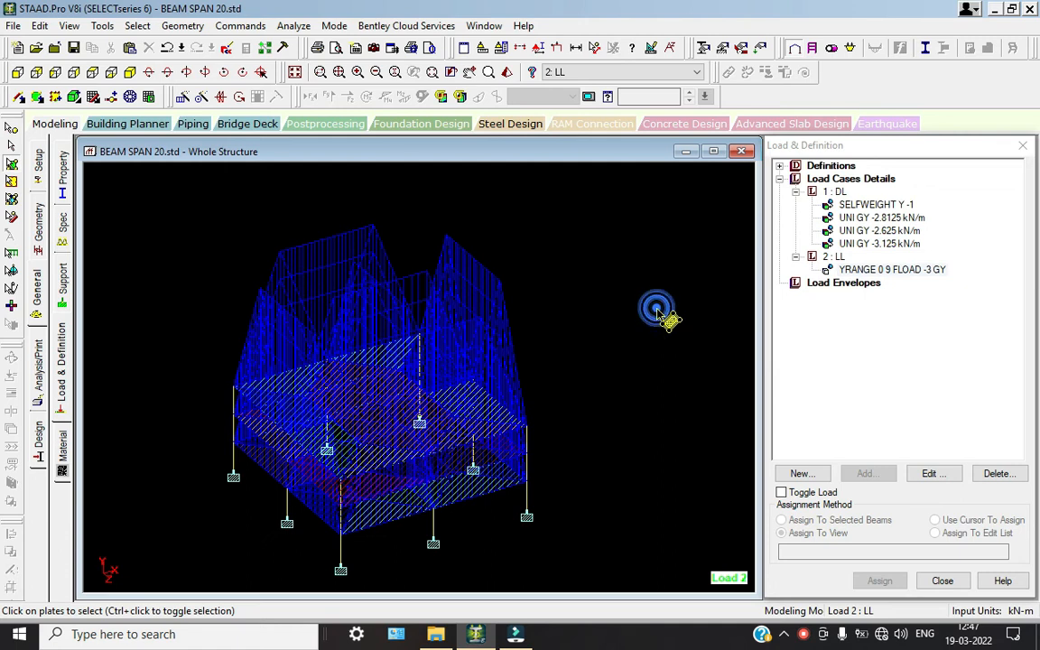
- Add a Perform Analysis command with the No Print option
{"action": "left_click", "coordinate": [63, 456]}
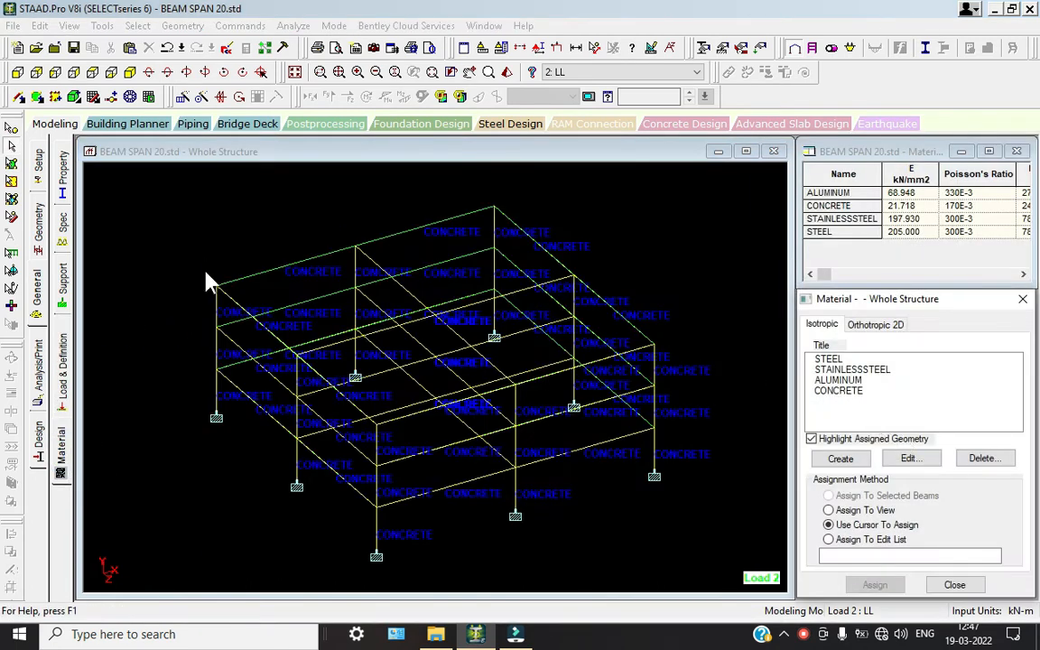
{"action": "left_click", "coordinate": [37, 372]}
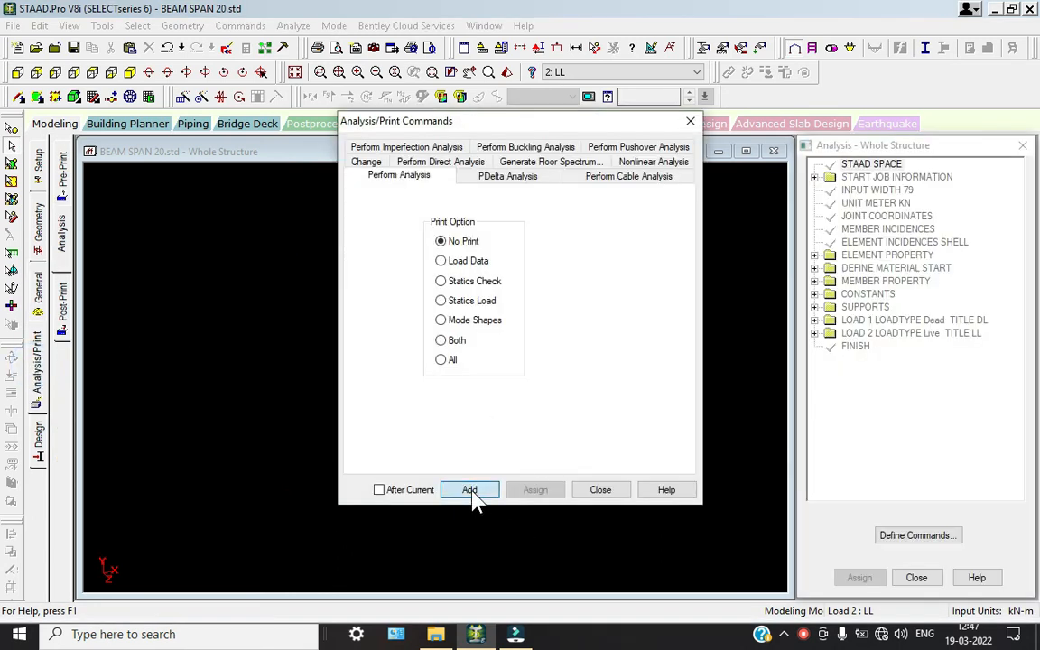
{"action": "left_click", "coordinate": [470, 489]}
{"action": "left_click", "coordinate": [600, 490]}
- Save the modified structure while running the analysis, and enter Post Processing Mode with the results
{"action": "left_click", "coordinate": [293, 25]}
{"action": "left_click", "coordinate": [307, 41]}
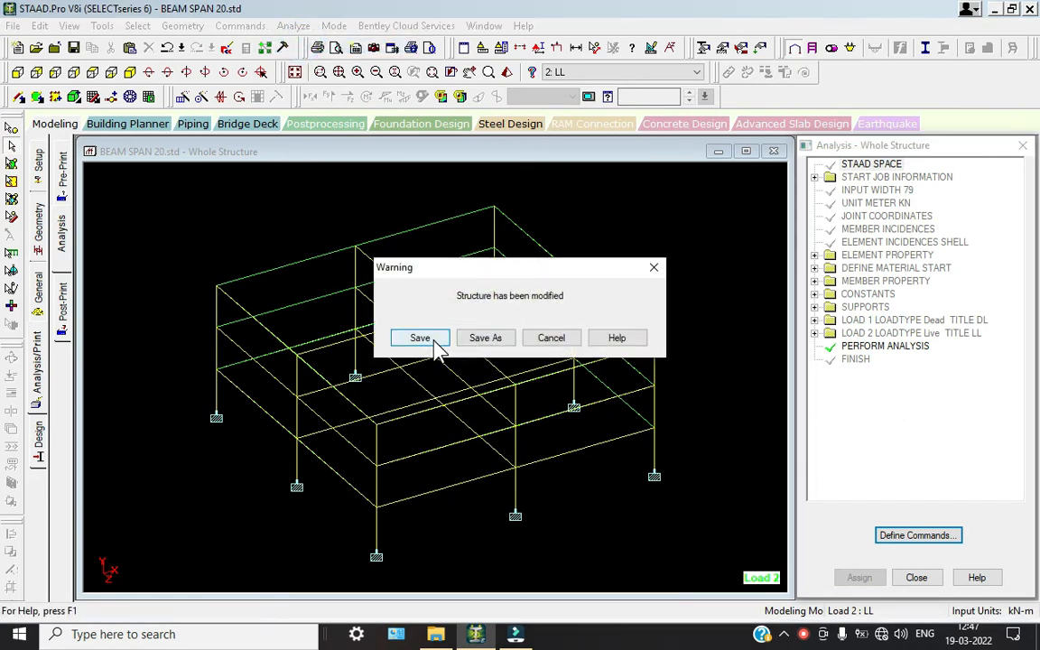
{"action": "left_click", "coordinate": [432, 341]}
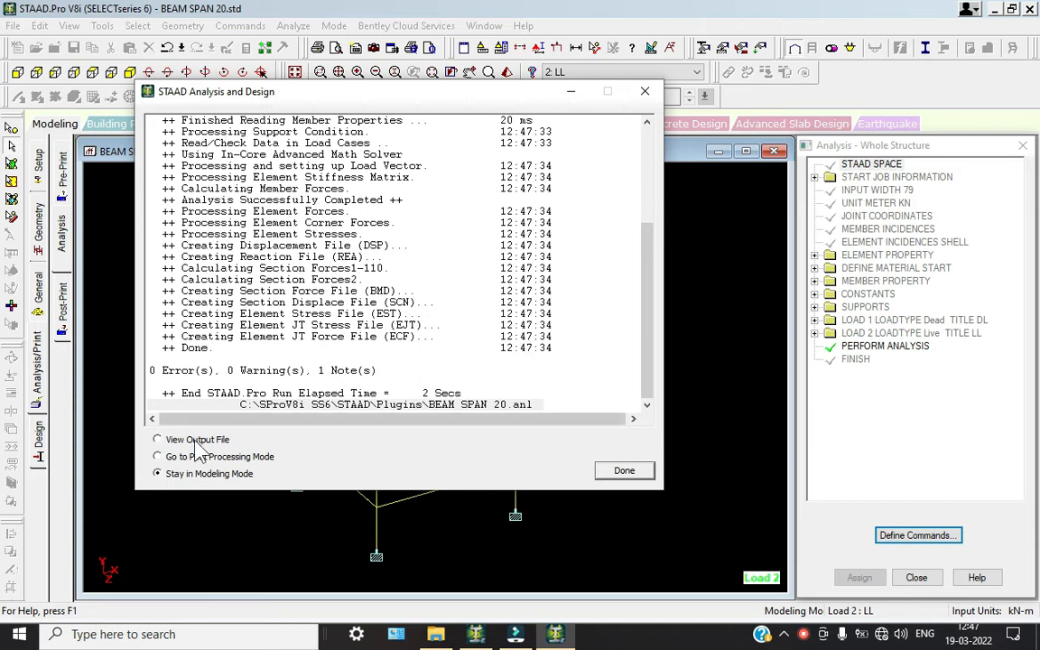
{"action": "left_click", "coordinate": [204, 457]}
{"action": "left_click", "coordinate": [624, 472]}
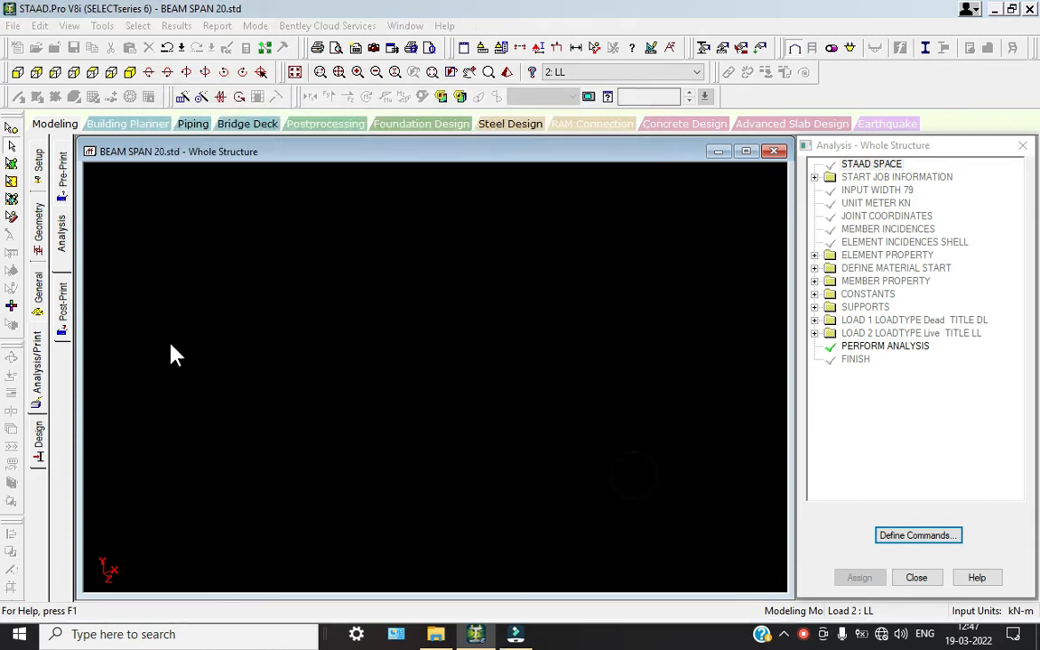
{"action": "left_click", "coordinate": [546, 442]}
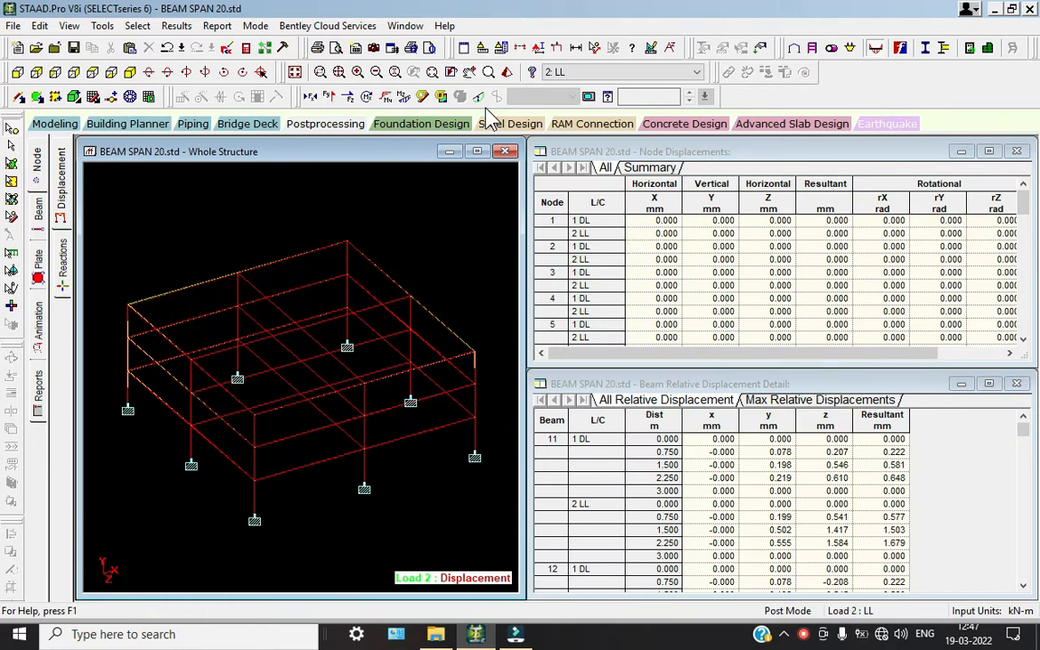
- Examine the displaced shape and the member force diagrams, including torsion, for load case 2: LL
{"action": "scroll", "coordinate": [257, 330], "scroll_direction": "up", "scroll_amount": 2}
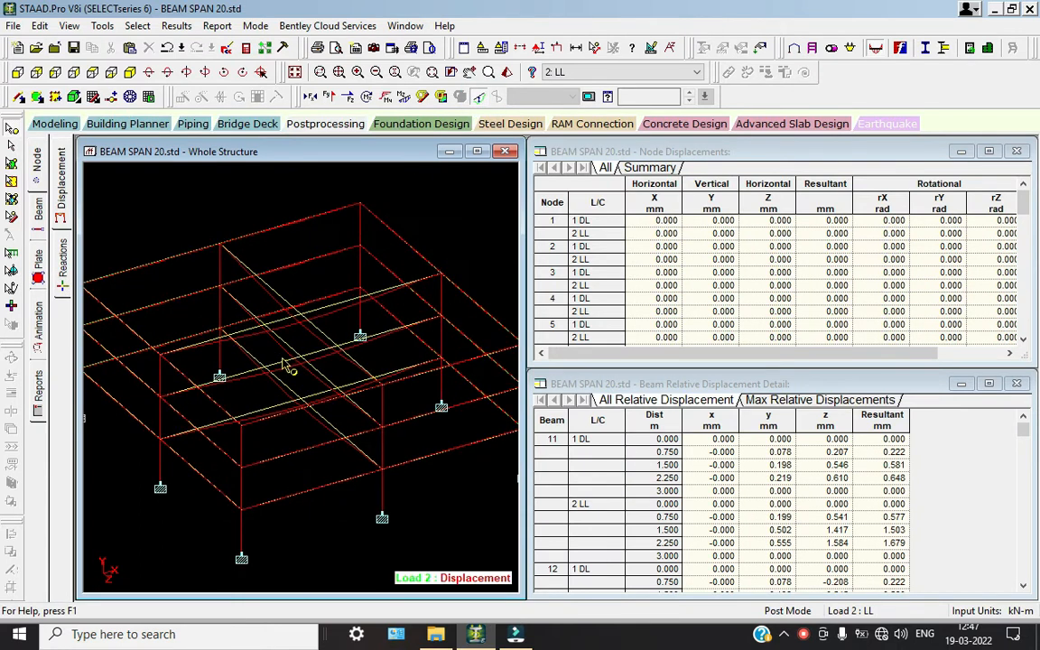
{"action": "scroll", "coordinate": [283, 365], "scroll_direction": "down", "scroll_amount": 2}
{"action": "left_click", "coordinate": [403, 97]}
{"action": "left_click", "coordinate": [421, 98]}
{"action": "left_click", "coordinate": [403, 98]}
{"action": "left_click", "coordinate": [440, 98]}
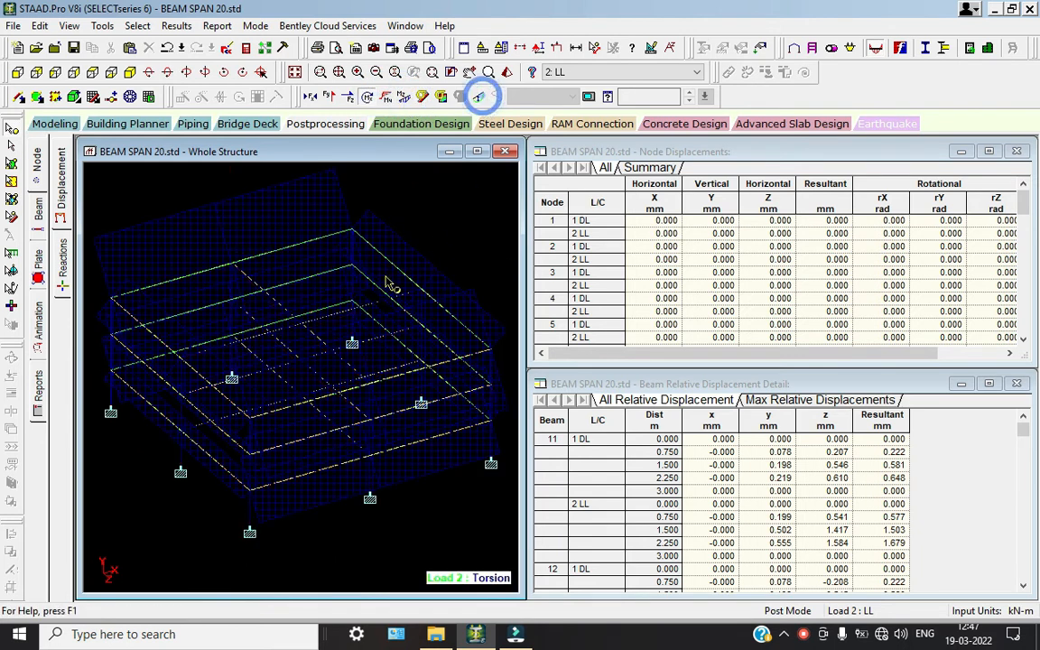
- Switch to the RC Designer for concrete design and create an envelope named CONCRETE containing the DL and LL cases
{"action": "left_click", "coordinate": [684, 126]}
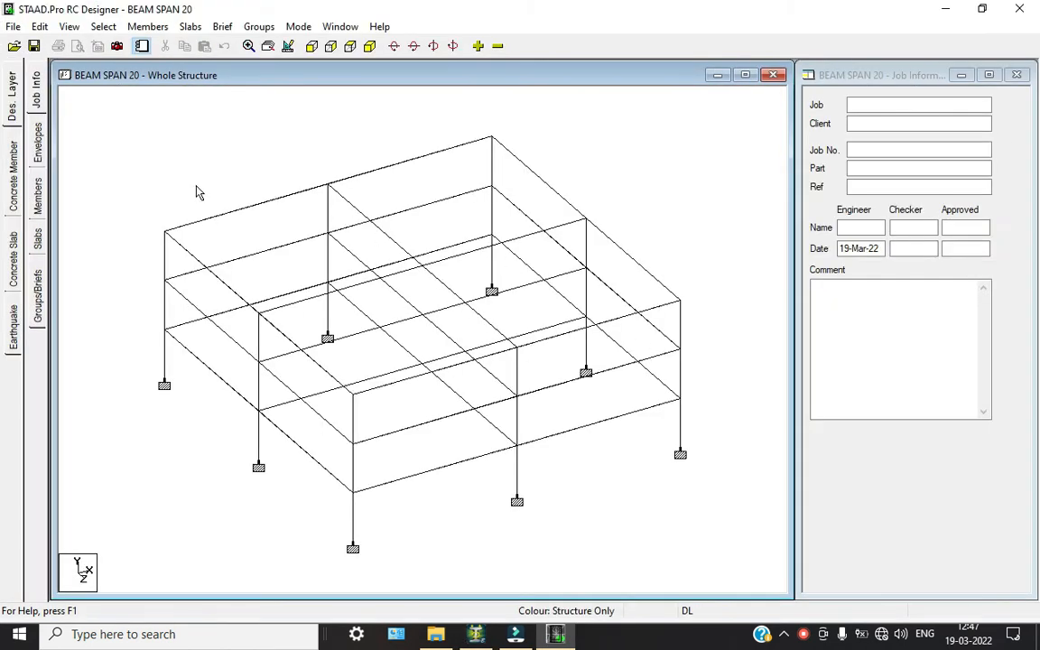
{"action": "left_click", "coordinate": [37, 144]}
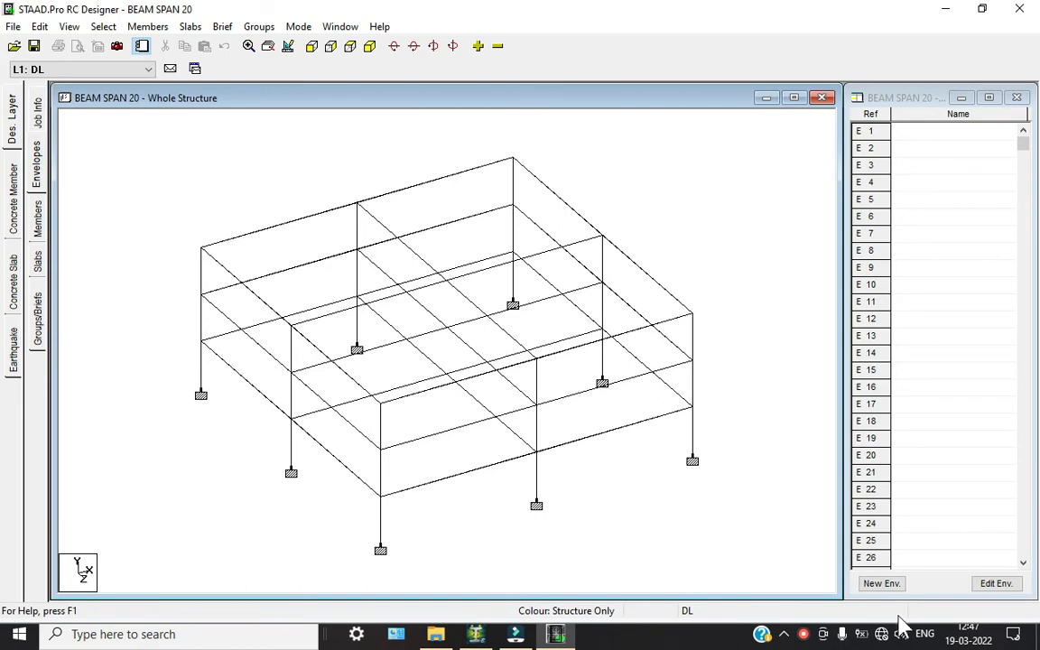
{"action": "left_click", "coordinate": [886, 584]}
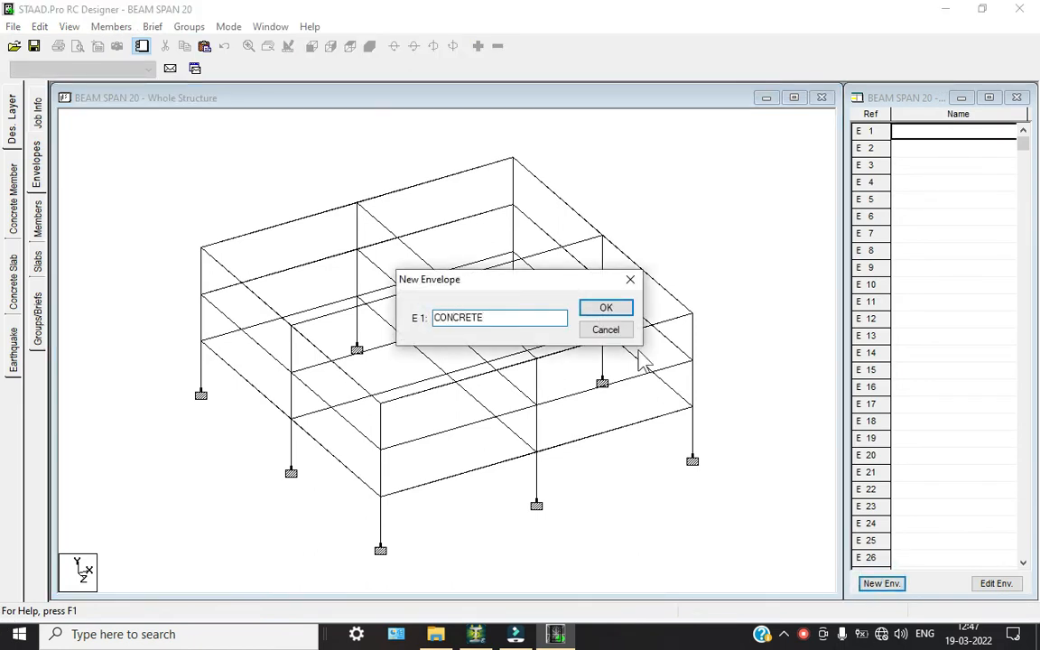
{"action": "left_click", "coordinate": [613, 311]}
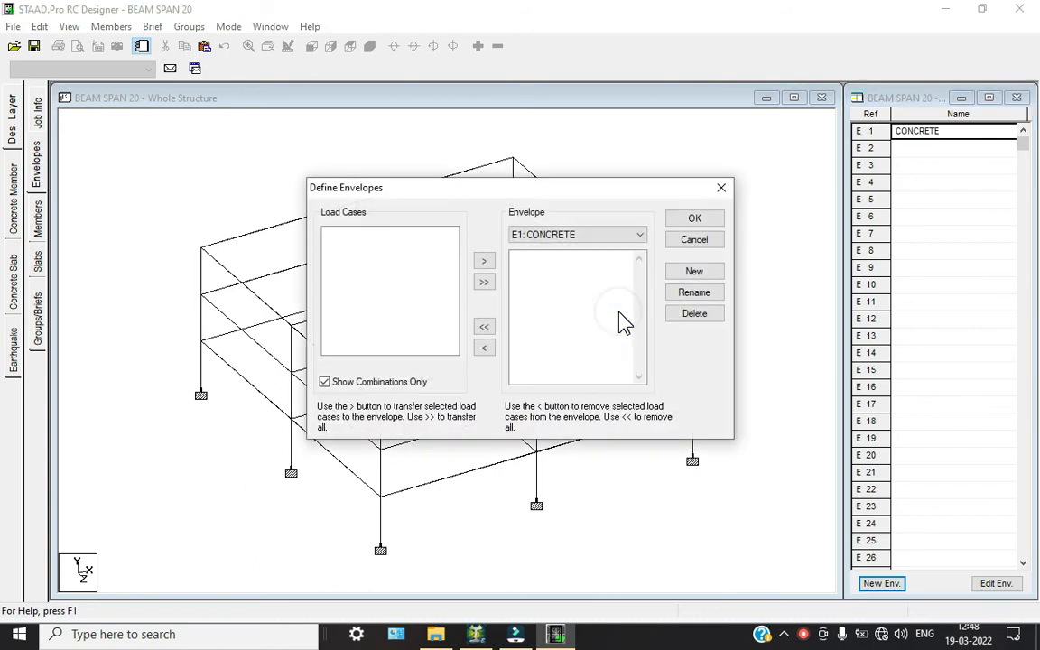
{"action": "left_click", "coordinate": [389, 384]}
{"action": "left_click", "coordinate": [484, 282]}
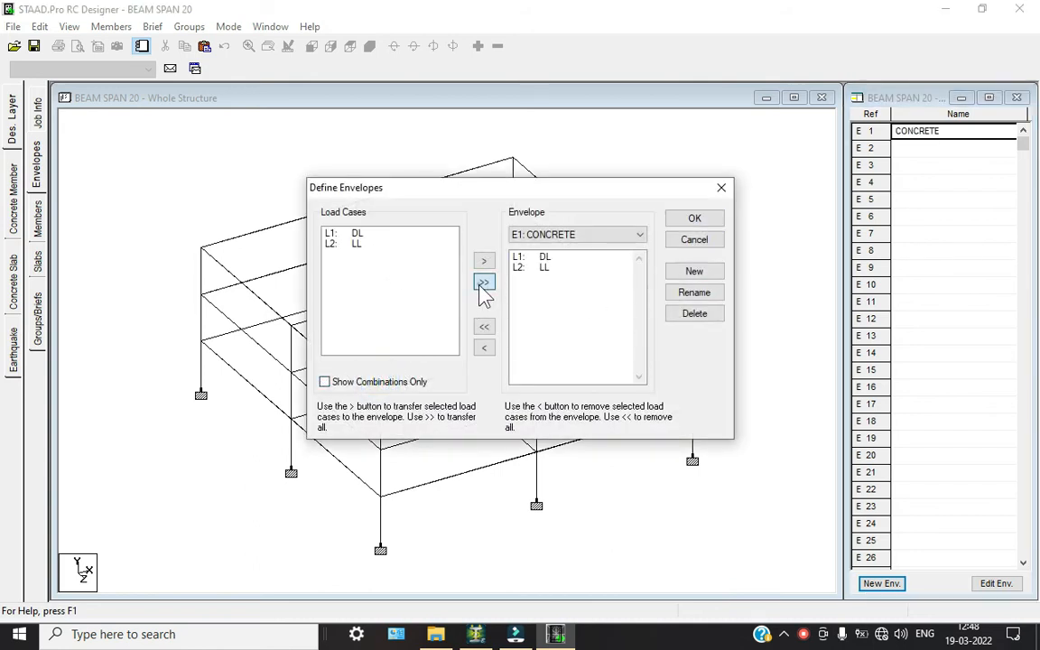
{"action": "left_click", "coordinate": [695, 217]}
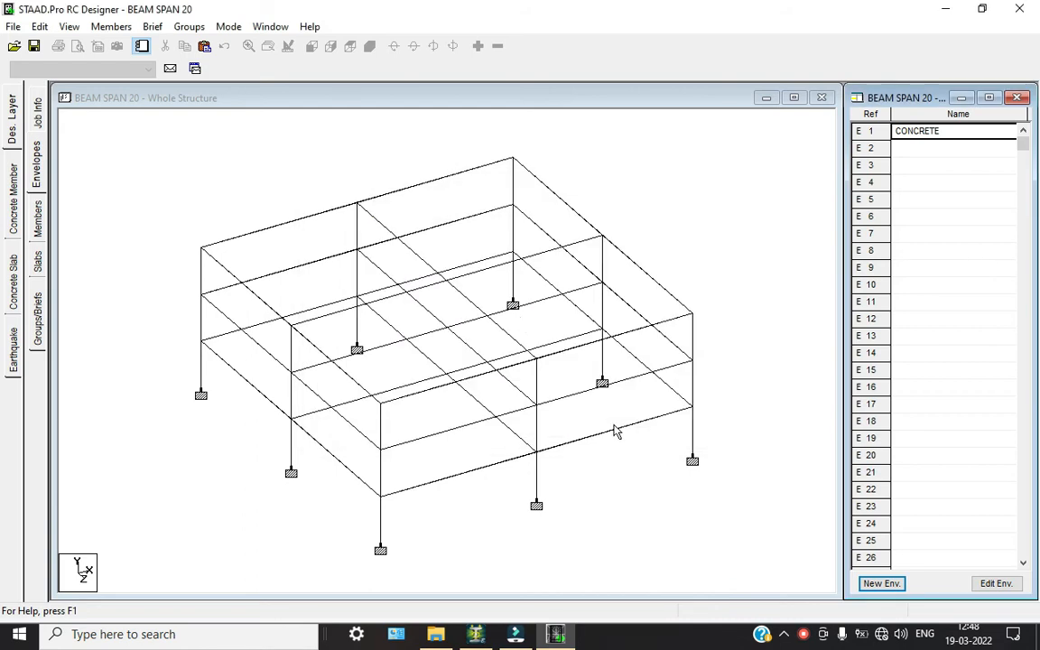
- Select the whole structure and form concrete design members from it
{"action": "left_click_drag", "start_coordinate": [96, 139], "coordinate": [760, 562]}
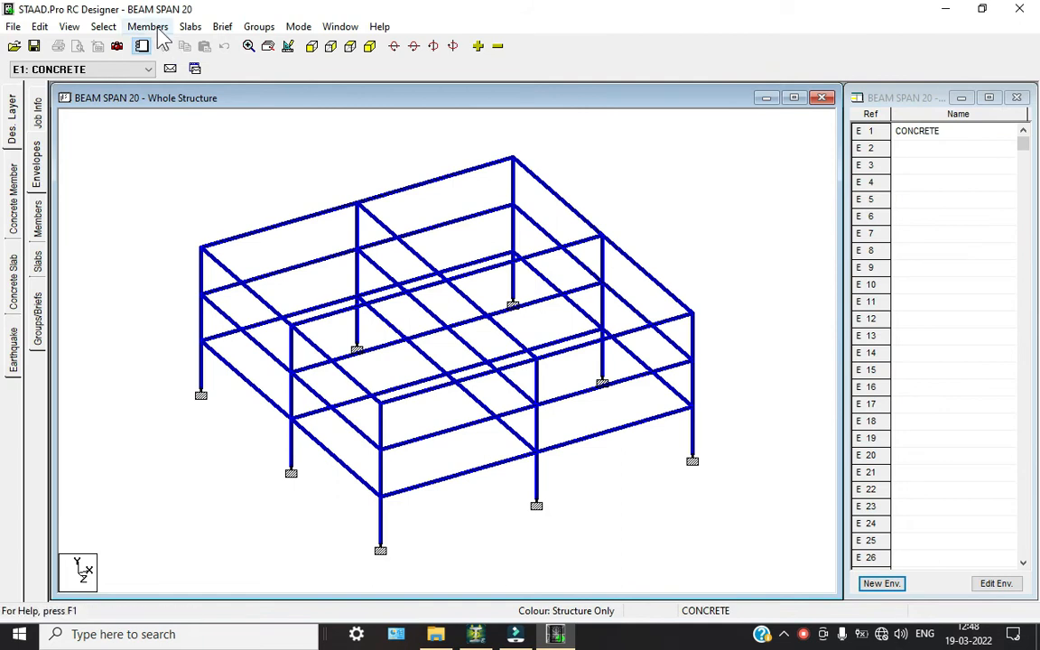
{"action": "left_click", "coordinate": [147, 26]}
{"action": "left_click", "coordinate": [182, 90]}
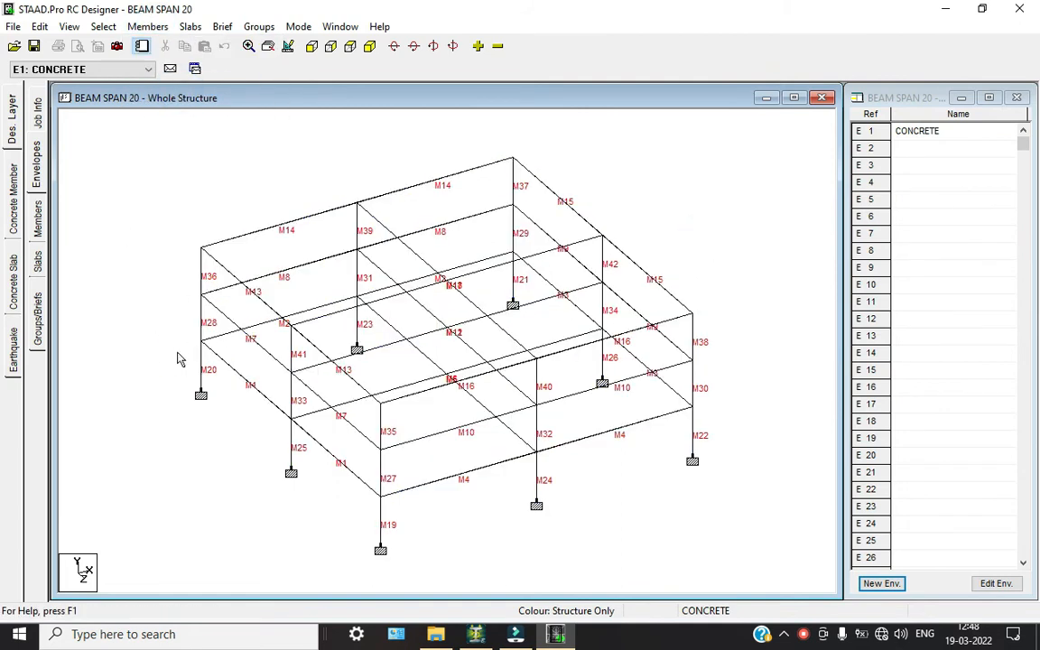
- Create a design brief named BEAMS using the BS8110 code and the Beam design type
{"action": "left_click", "coordinate": [41, 311]}
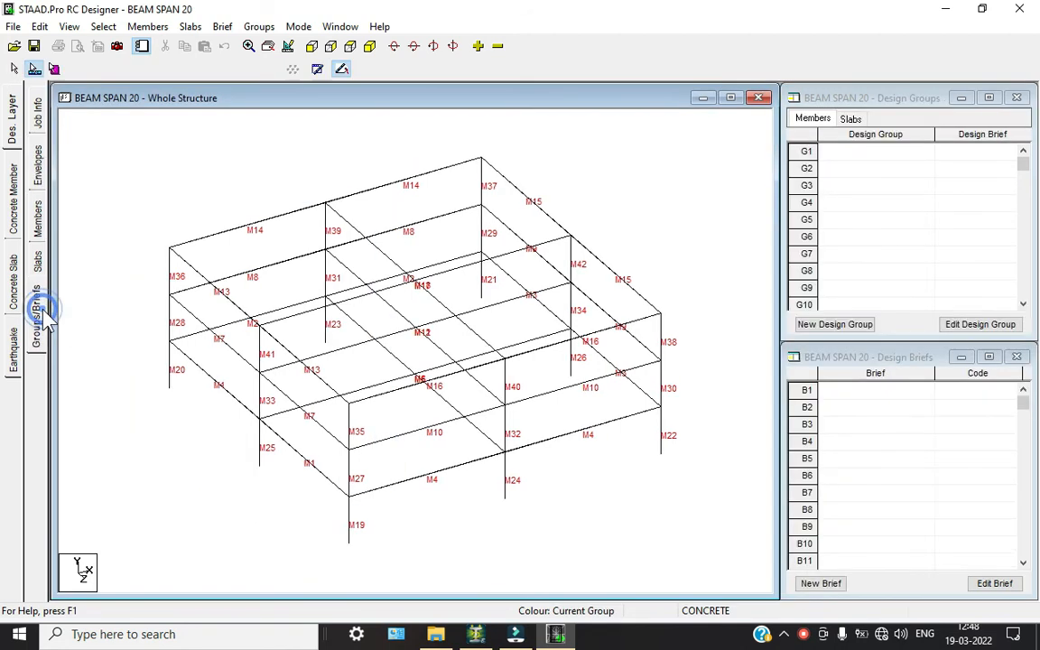
{"action": "left_click", "coordinate": [828, 584]}
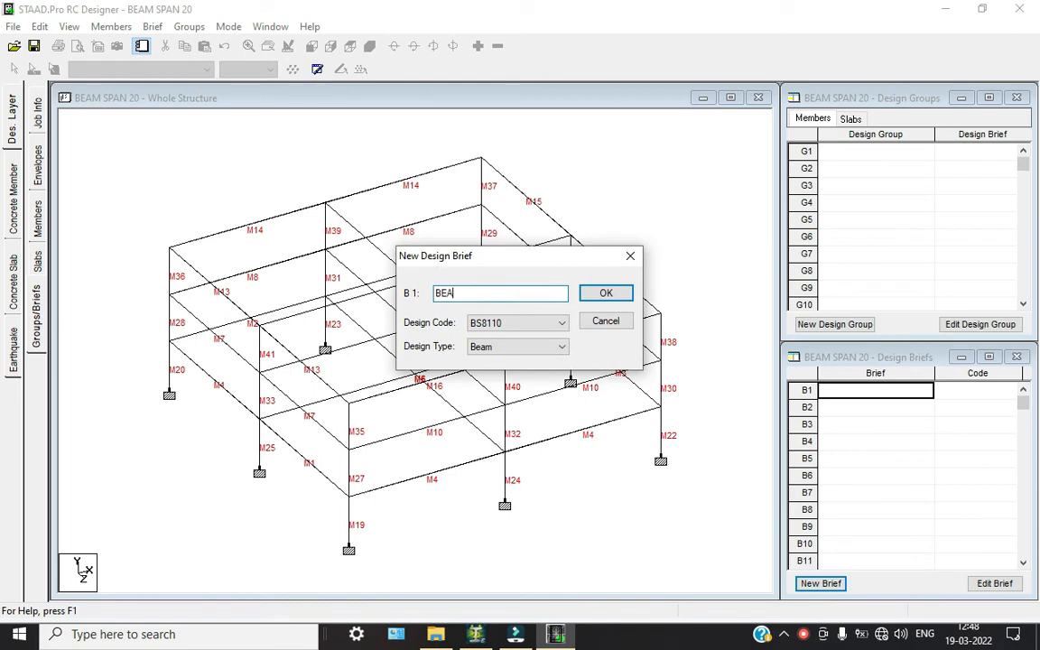
{"action": "left_click", "coordinate": [545, 323]}
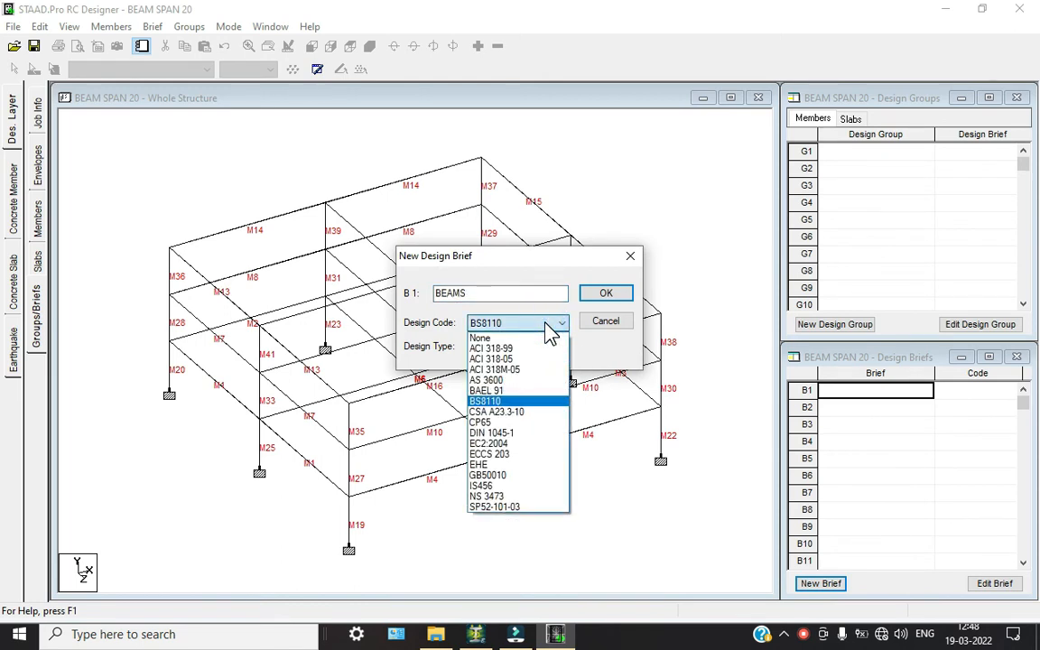
{"action": "left_click", "coordinate": [550, 325]}
{"action": "left_click", "coordinate": [559, 350]}
{"action": "left_click", "coordinate": [551, 351]}
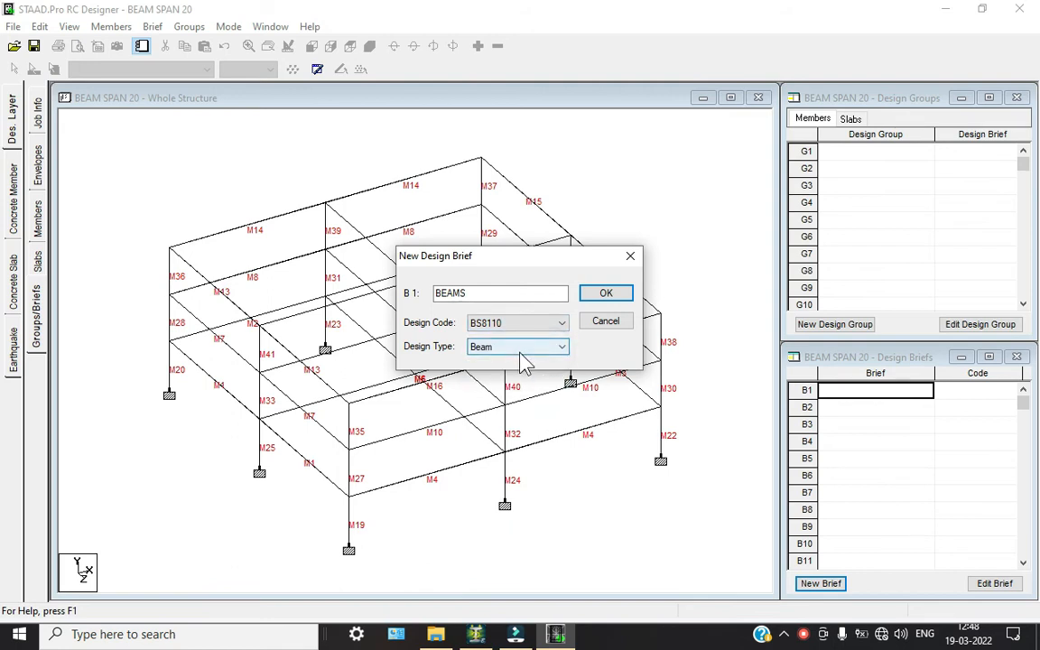
{"action": "left_click", "coordinate": [611, 296]}
- Set the BEAMS brief's minimum main bar size to 12 for top bars and 10 for bottom bars
{"action": "left_click", "coordinate": [433, 183]}
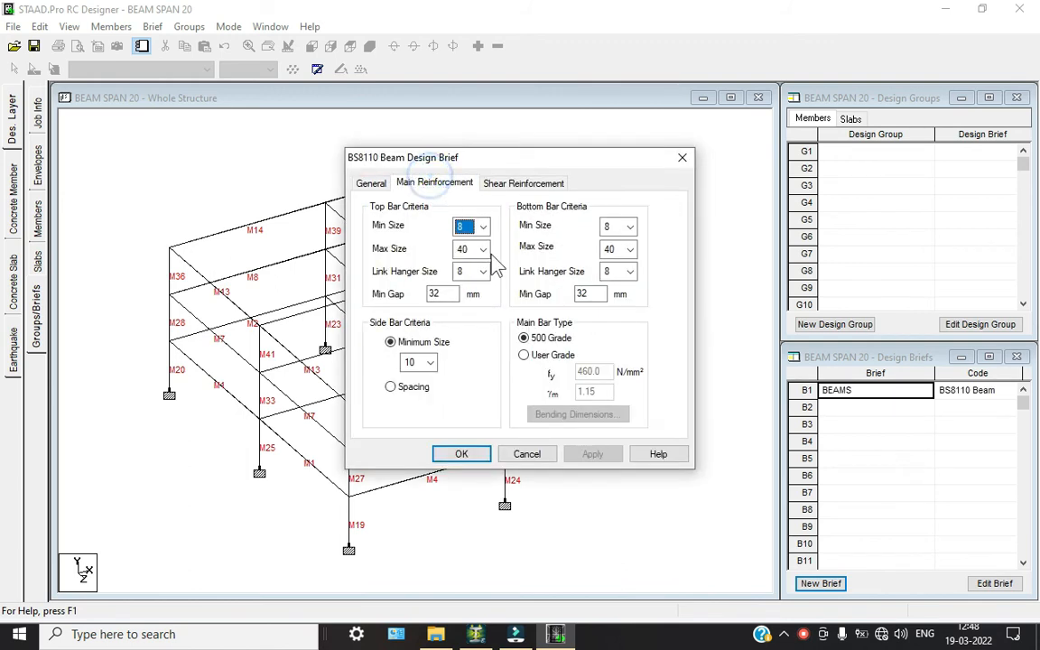
{"action": "left_click", "coordinate": [485, 227]}
{"action": "left_click", "coordinate": [468, 280]}
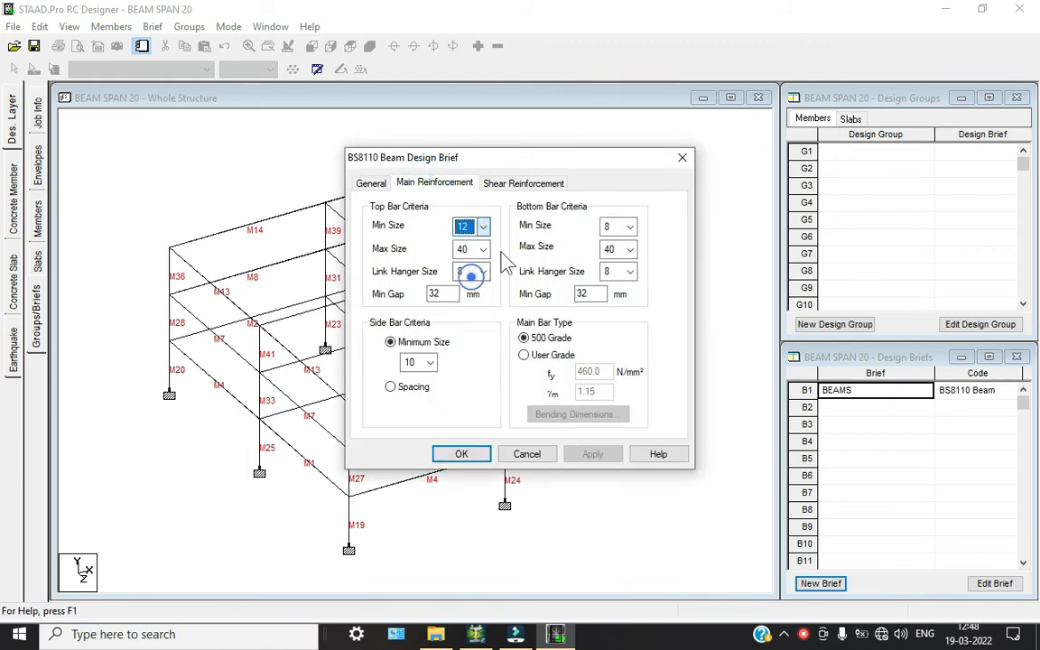
{"action": "left_click", "coordinate": [630, 226]}
{"action": "left_click", "coordinate": [611, 269]}
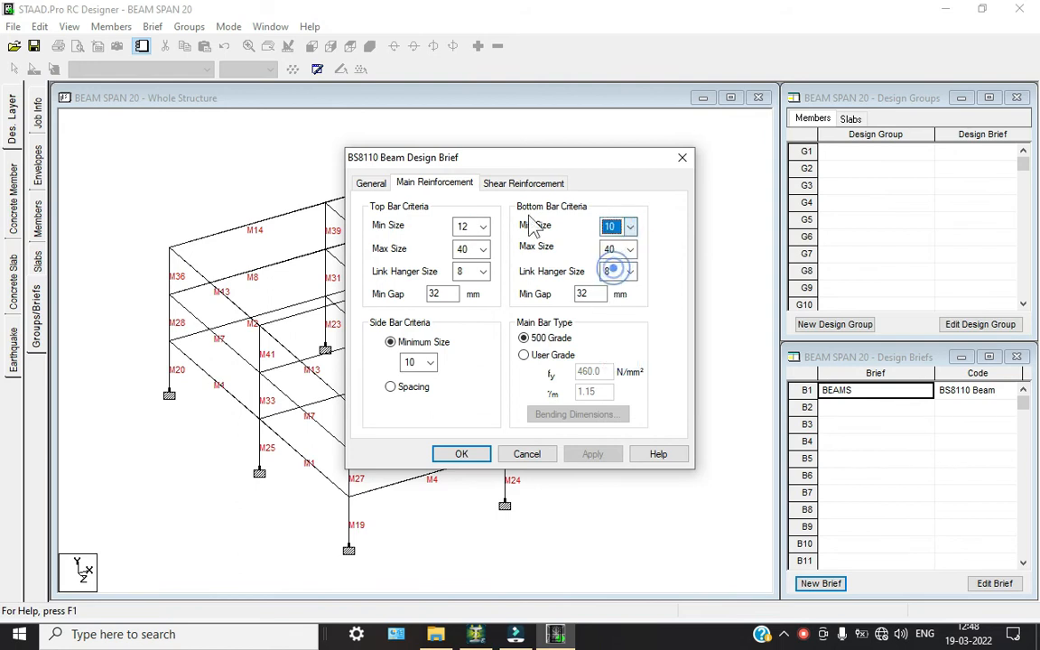
{"action": "left_click", "coordinate": [461, 455]}
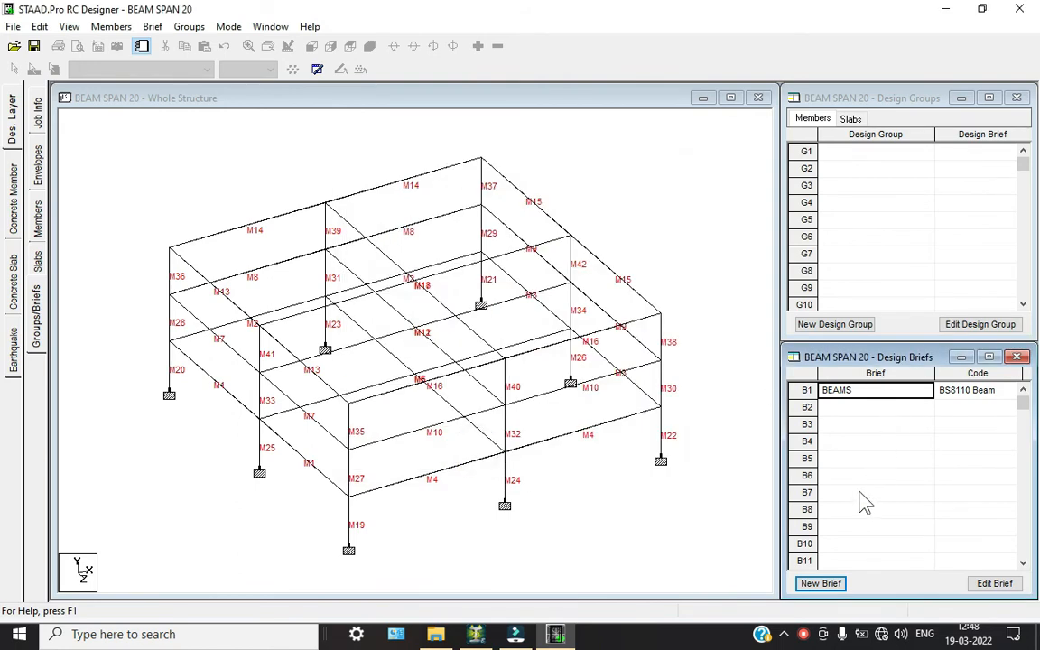
- Create a second design brief named COLUMNS using the IS456 code and the Column design type
{"action": "left_click", "coordinate": [832, 587]}
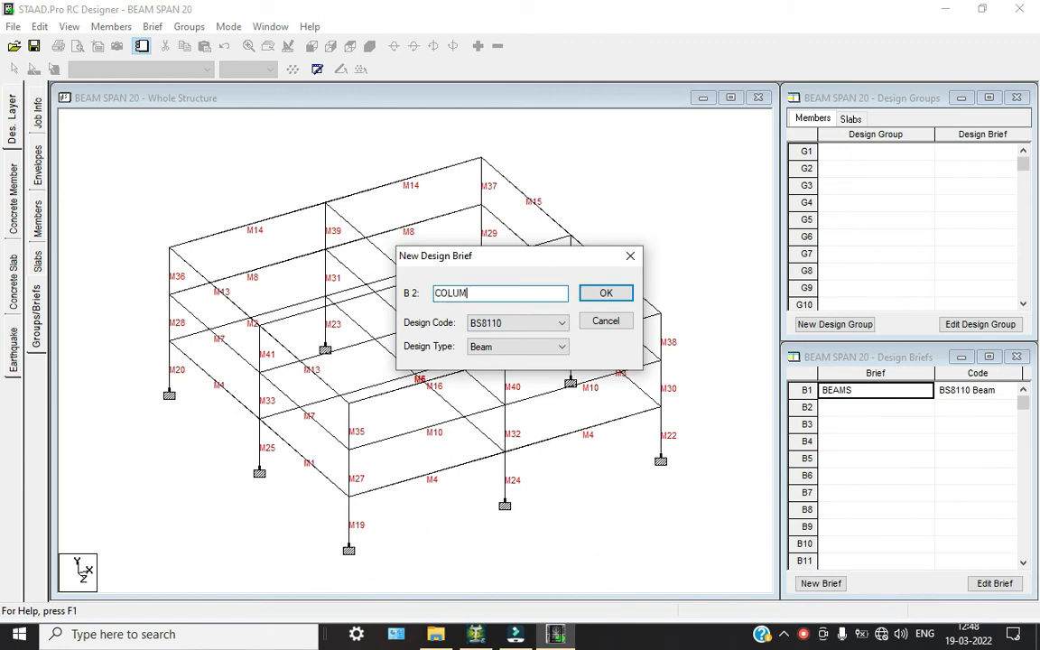
{"action": "left_click", "coordinate": [539, 346]}
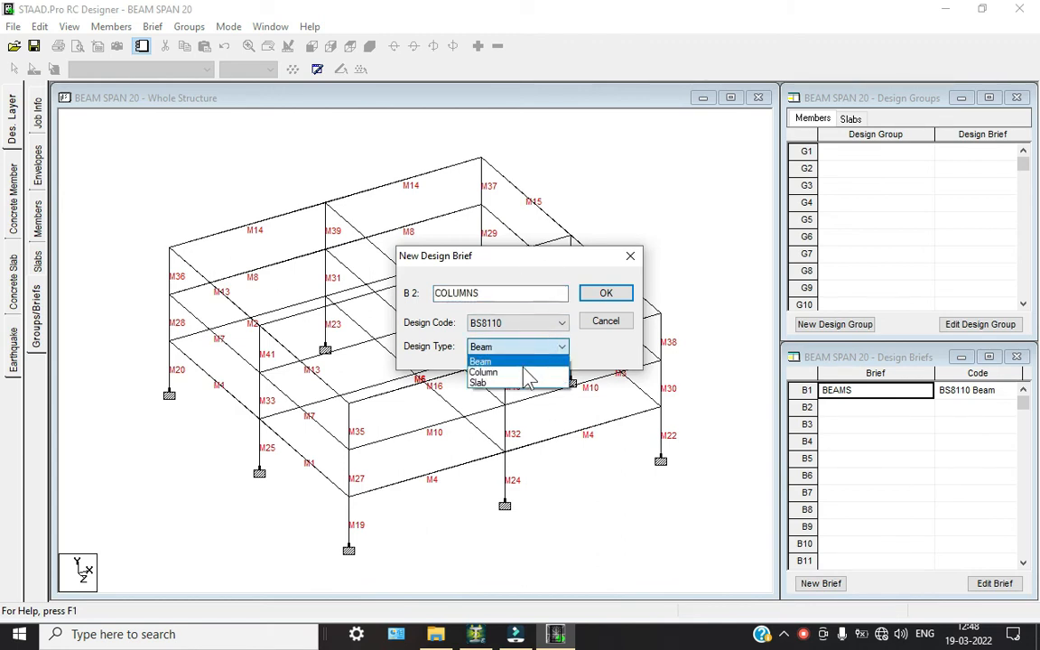
{"action": "left_click", "coordinate": [520, 367]}
{"action": "left_click", "coordinate": [530, 325]}
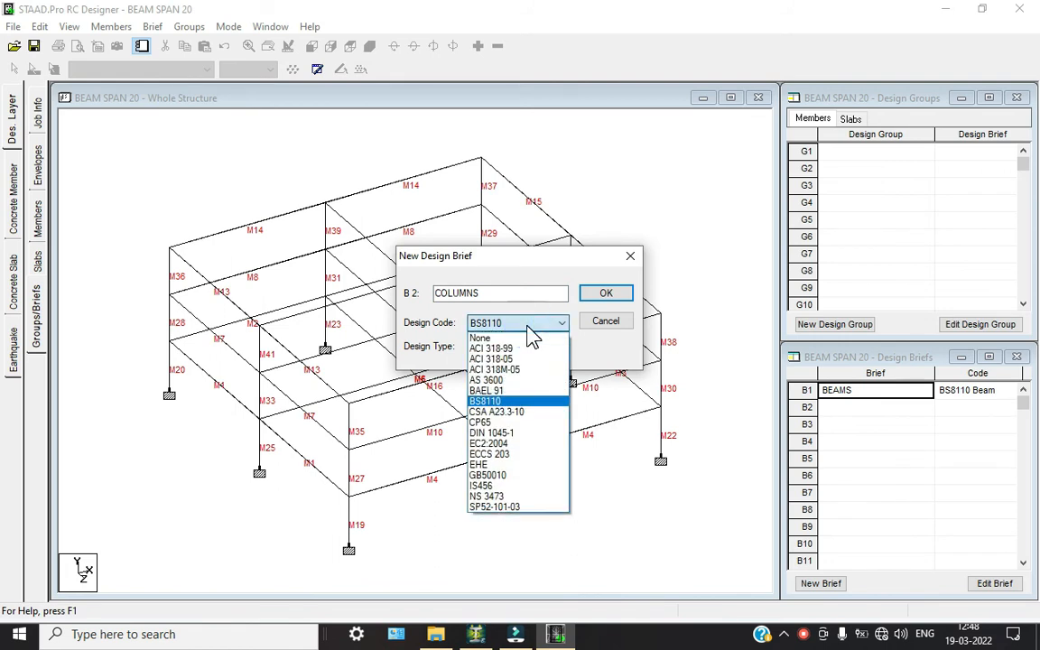
{"action": "left_click", "coordinate": [510, 485]}
{"action": "left_click", "coordinate": [607, 296]}
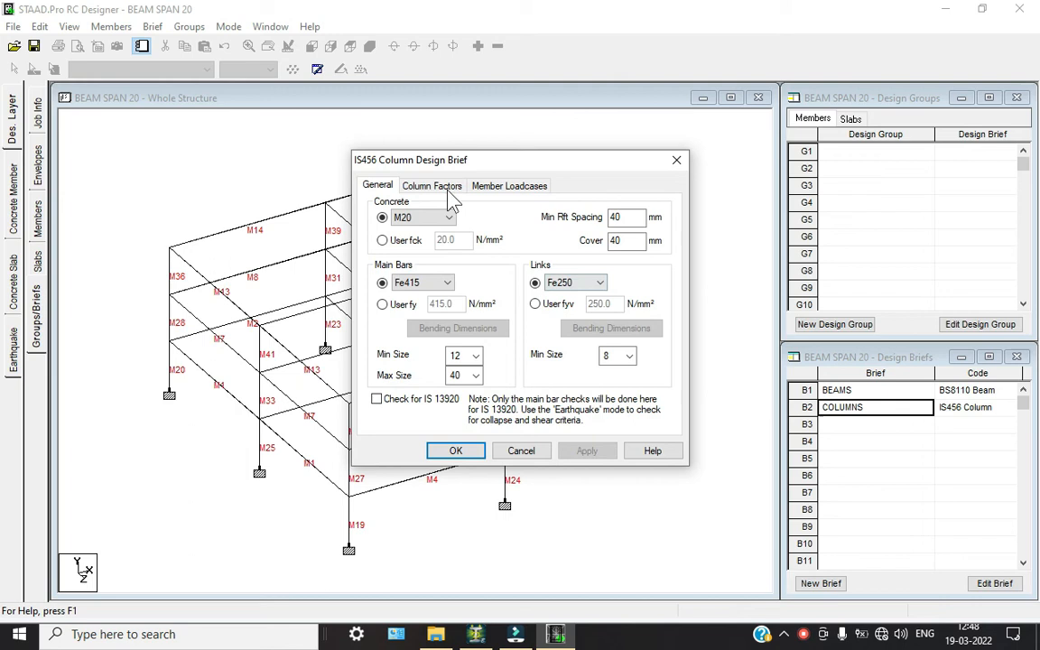
- Keep M20 concrete in the COLUMNS brief, check its column factors and member load cases, and accept the brief
{"action": "left_click", "coordinate": [447, 222]}
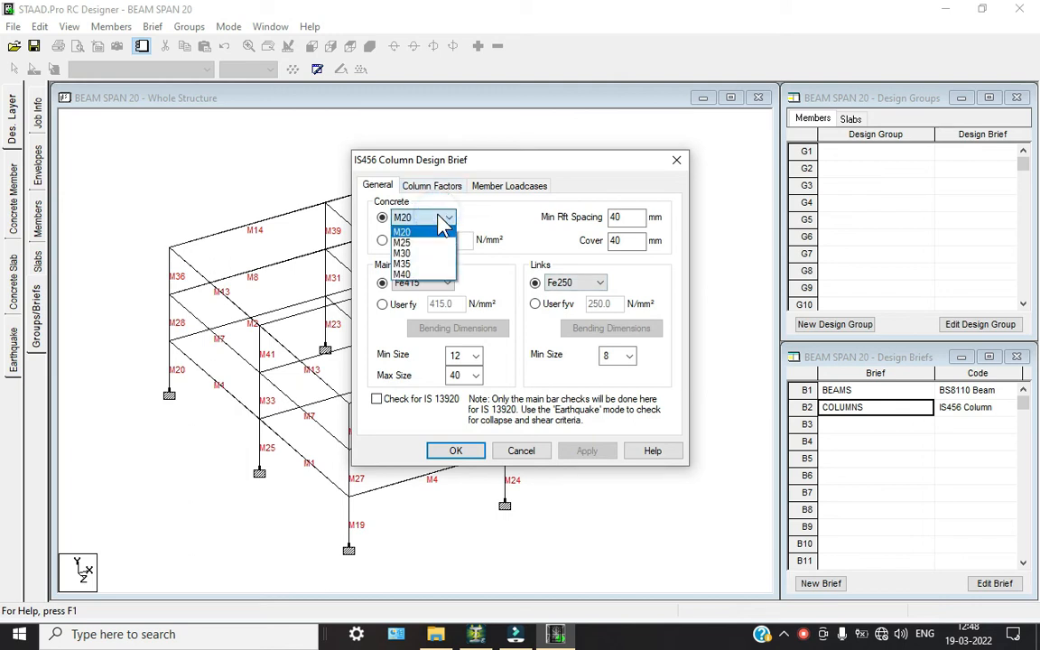
{"action": "left_click", "coordinate": [440, 222]}
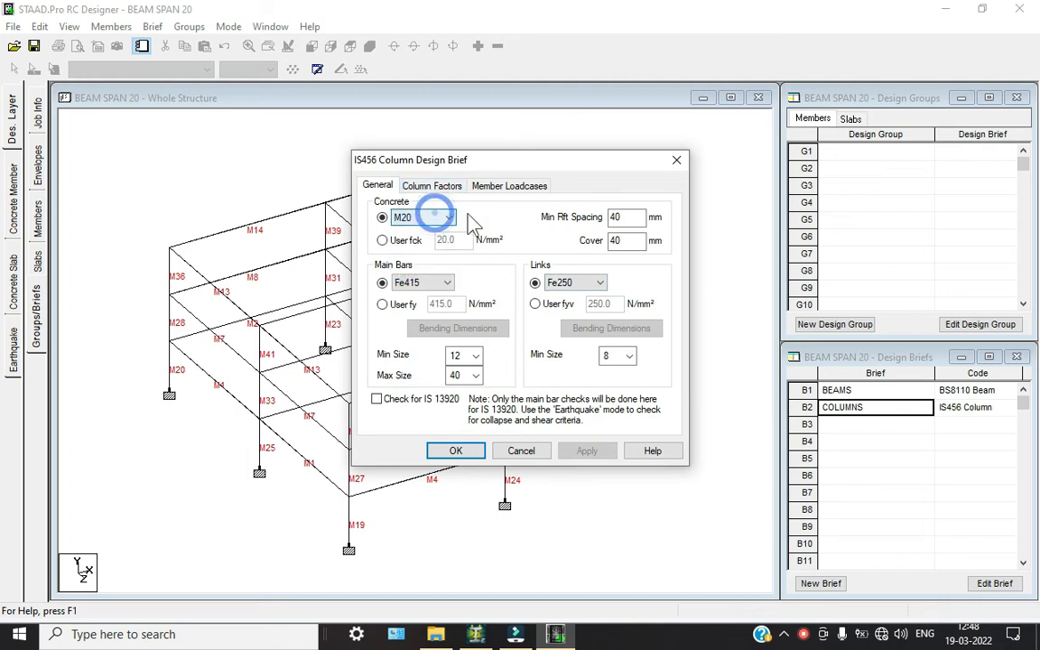
{"action": "left_click", "coordinate": [437, 186]}
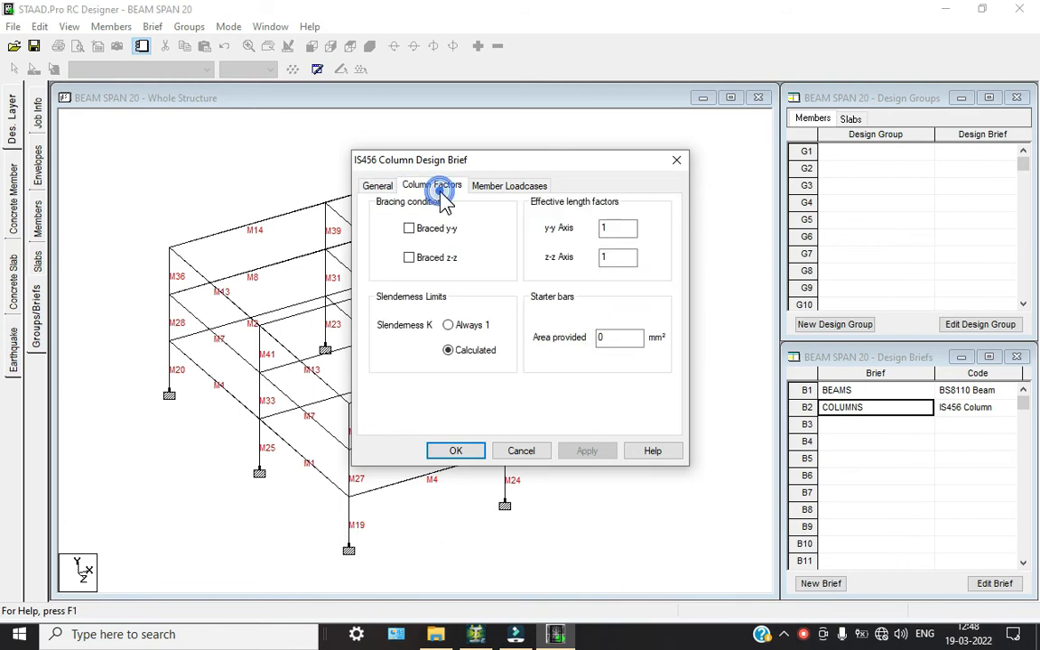
{"action": "left_click", "coordinate": [496, 187]}
{"action": "left_click", "coordinate": [376, 185]}
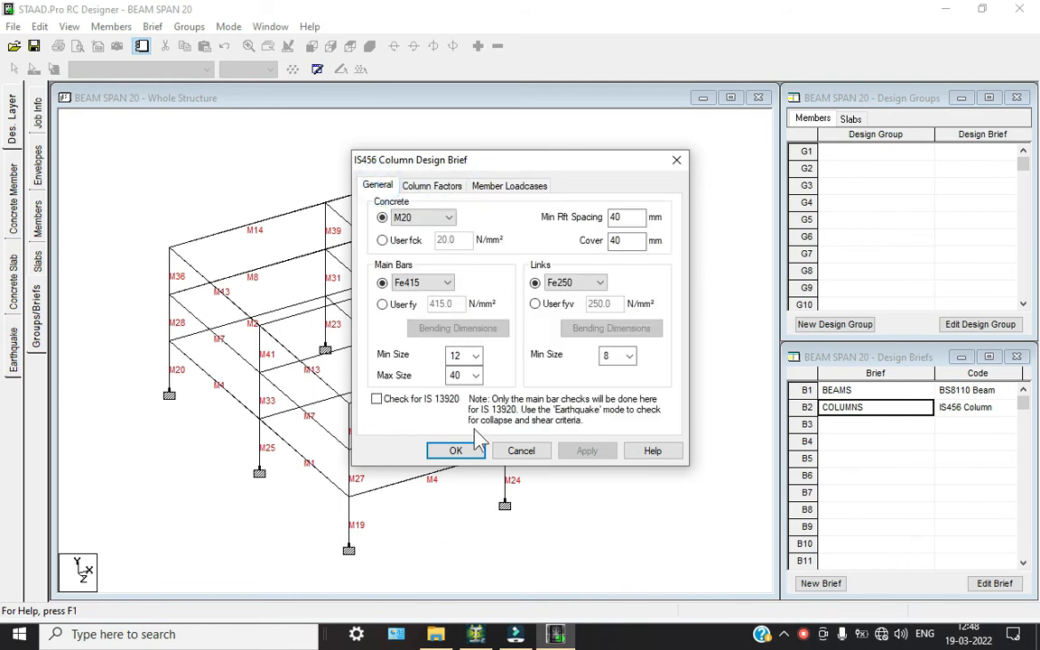
{"action": "left_click", "coordinate": [462, 451]}
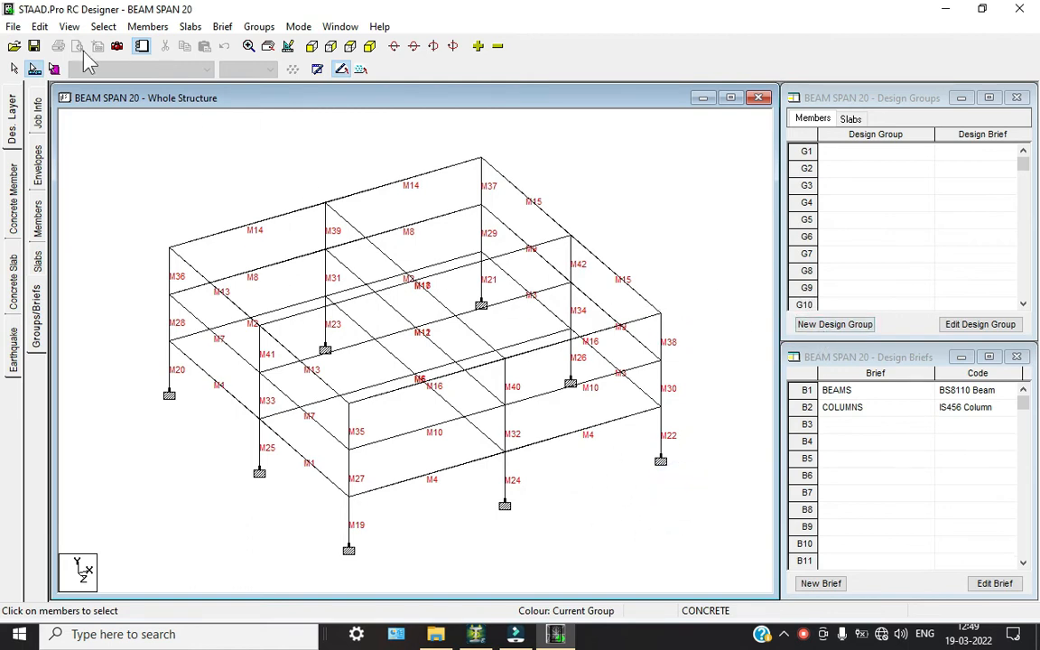
- Select the beams of all three floor levels and create Design Group 1 from them with the BEAMS brief
{"action": "left_click", "coordinate": [311, 46]}
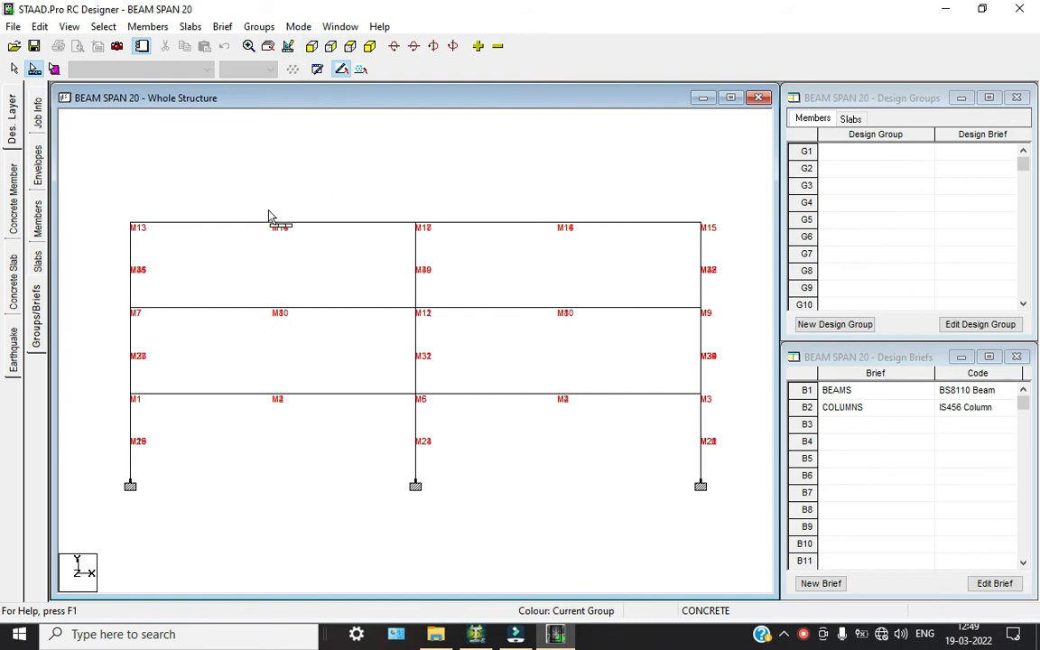
{"action": "left_click_drag", "start_coordinate": [99, 202], "coordinate": [708, 253]}
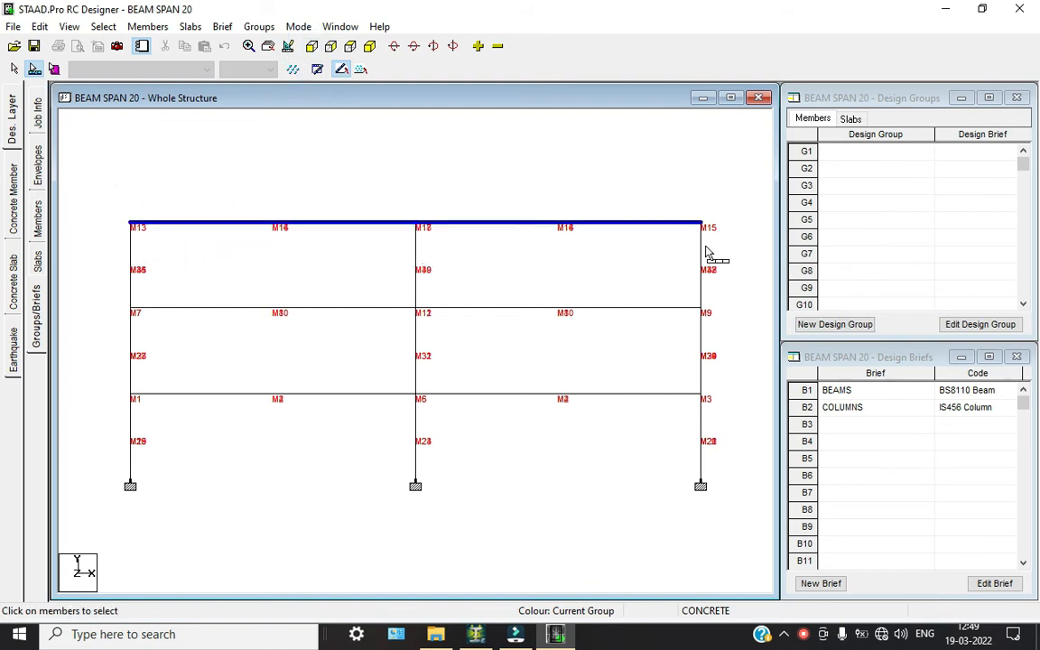
{"action": "left_click_drag", "start_coordinate": [99, 300], "coordinate": [687, 323]}
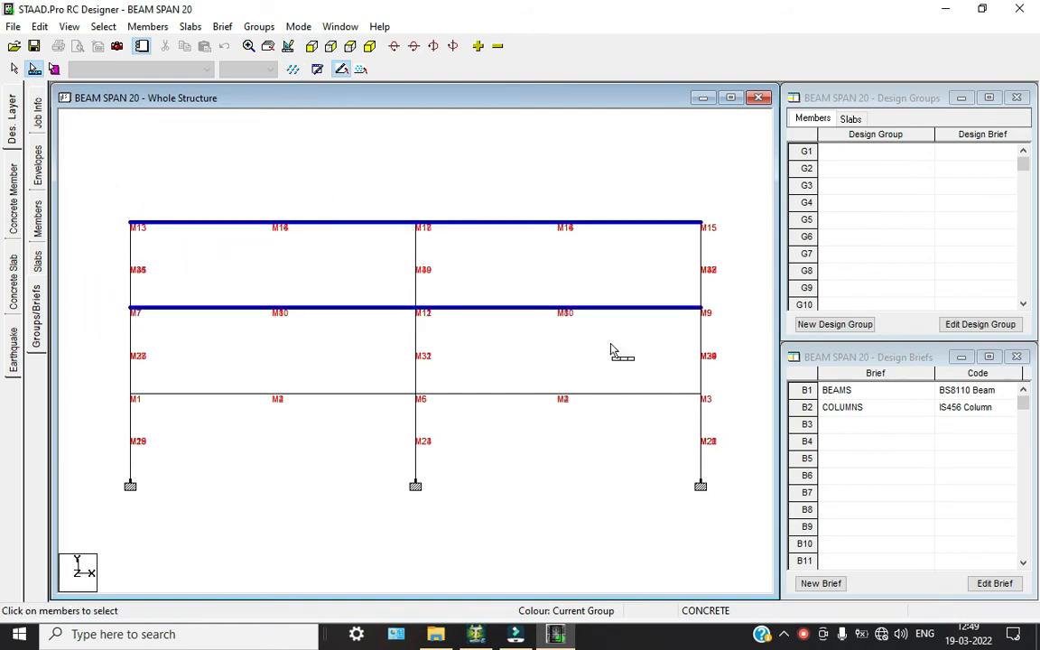
{"action": "left_click_drag", "start_coordinate": [112, 390], "coordinate": [720, 399]}
{"action": "left_click", "coordinate": [369, 45]}
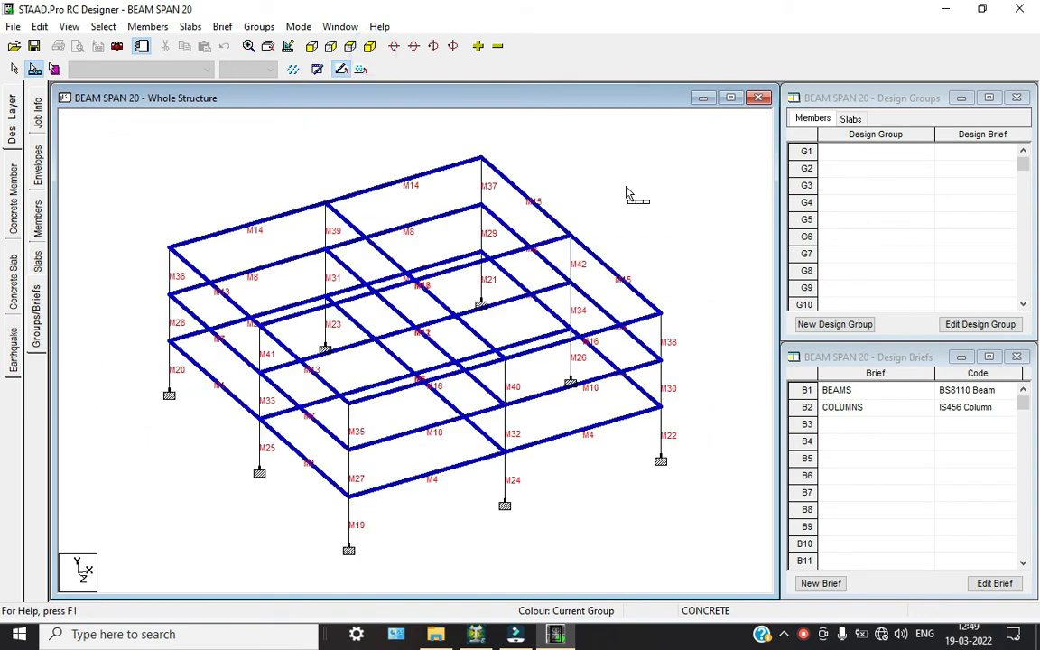
{"action": "left_click", "coordinate": [817, 325]}
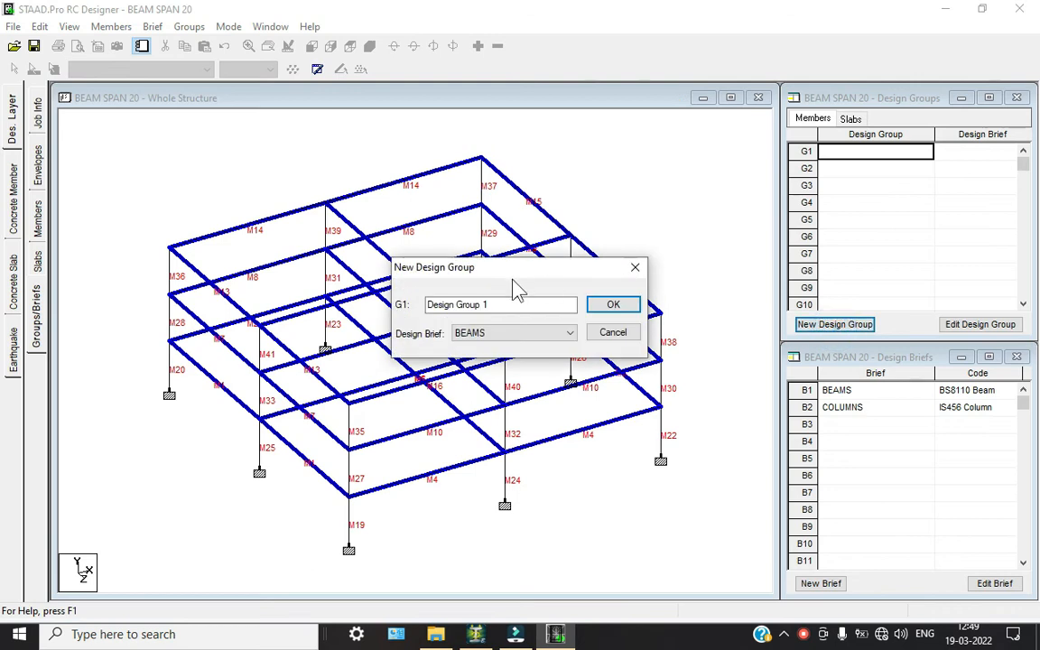
{"action": "left_click", "coordinate": [613, 304]}
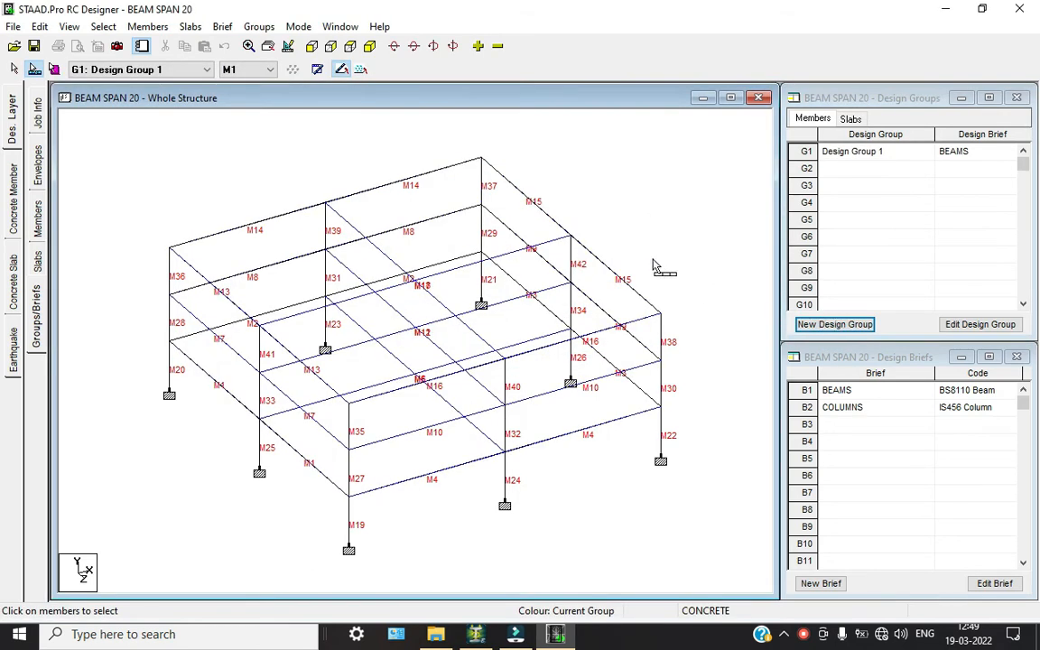
- Select the members along all three column lines in the front elevation, over the full height of the frame
{"action": "left_click", "coordinate": [311, 46]}
{"action": "left_click_drag", "start_coordinate": [111, 186], "coordinate": [136, 495]}
{"action": "left_click_drag", "start_coordinate": [394, 200], "coordinate": [453, 485]}
{"action": "left_click", "coordinate": [516, 167]}
{"action": "left_click_drag", "start_coordinate": [106, 213], "coordinate": [144, 438]}
{"action": "left_click_drag", "start_coordinate": [674, 186], "coordinate": [739, 485], "text": "ctrl"}
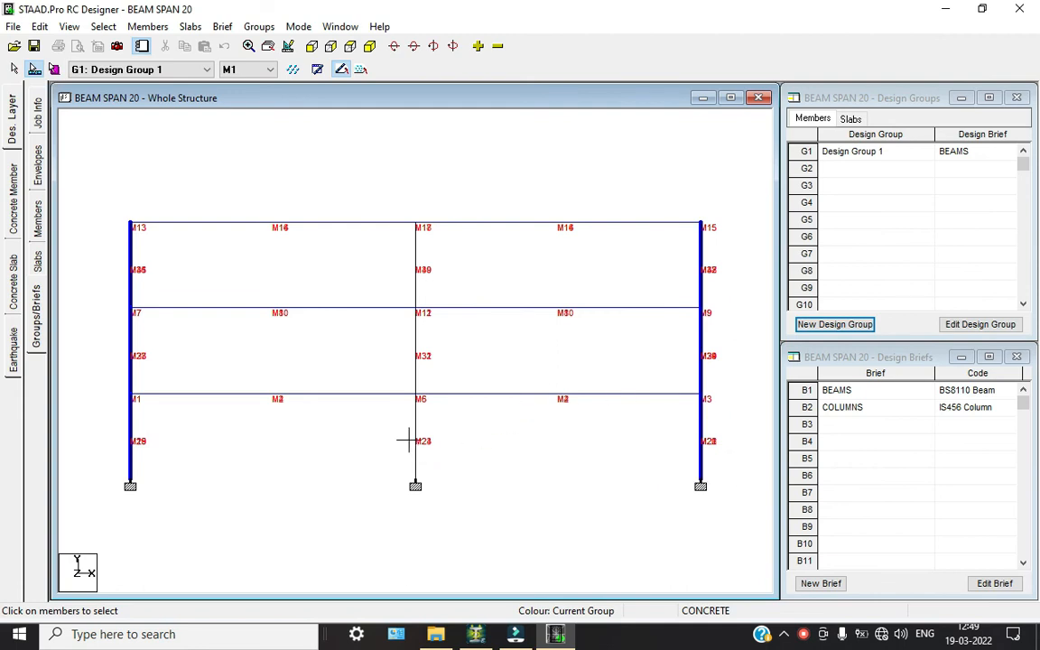
{"action": "left_click_drag", "start_coordinate": [436, 451], "coordinate": [395, 424], "text": "ctrl"}
{"action": "left_click_drag", "start_coordinate": [430, 365], "coordinate": [394, 340], "text": "ctrl"}
{"action": "left_click_drag", "start_coordinate": [458, 267], "coordinate": [387, 241], "text": "ctrl"}
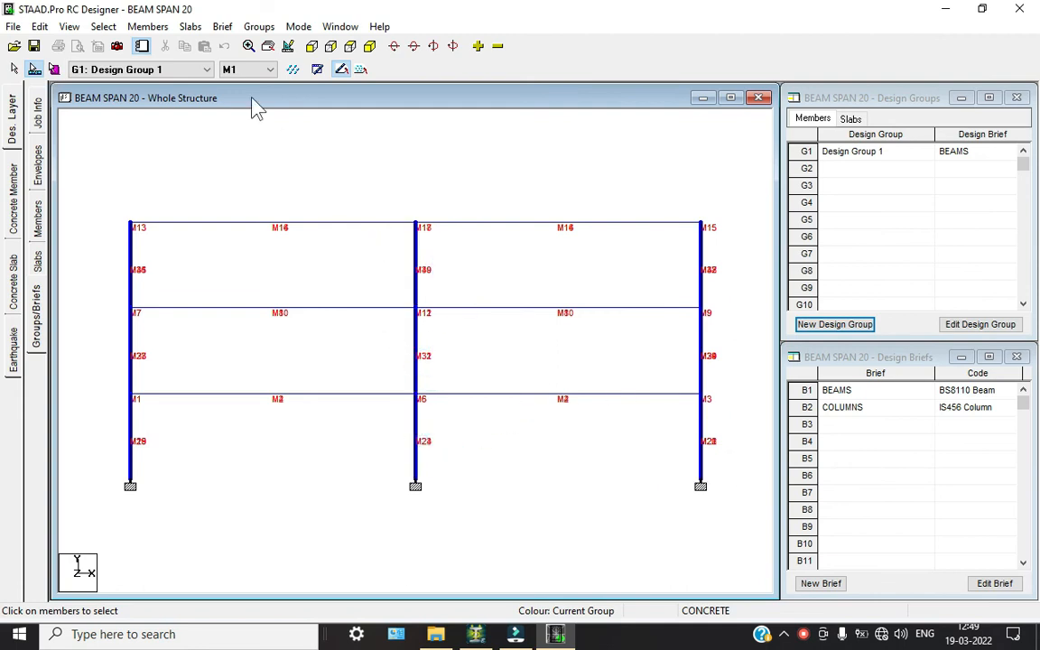
{"action": "left_click", "coordinate": [370, 47]}
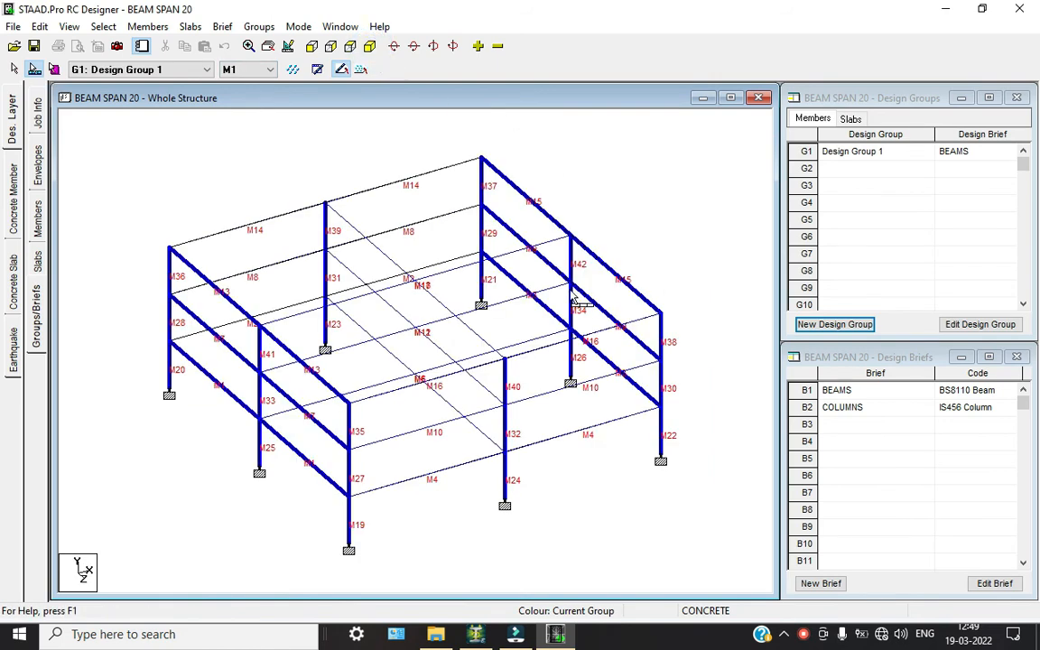
- Create Design Group 2 from the selected members with the COLUMNS design brief
{"action": "left_click", "coordinate": [834, 324]}
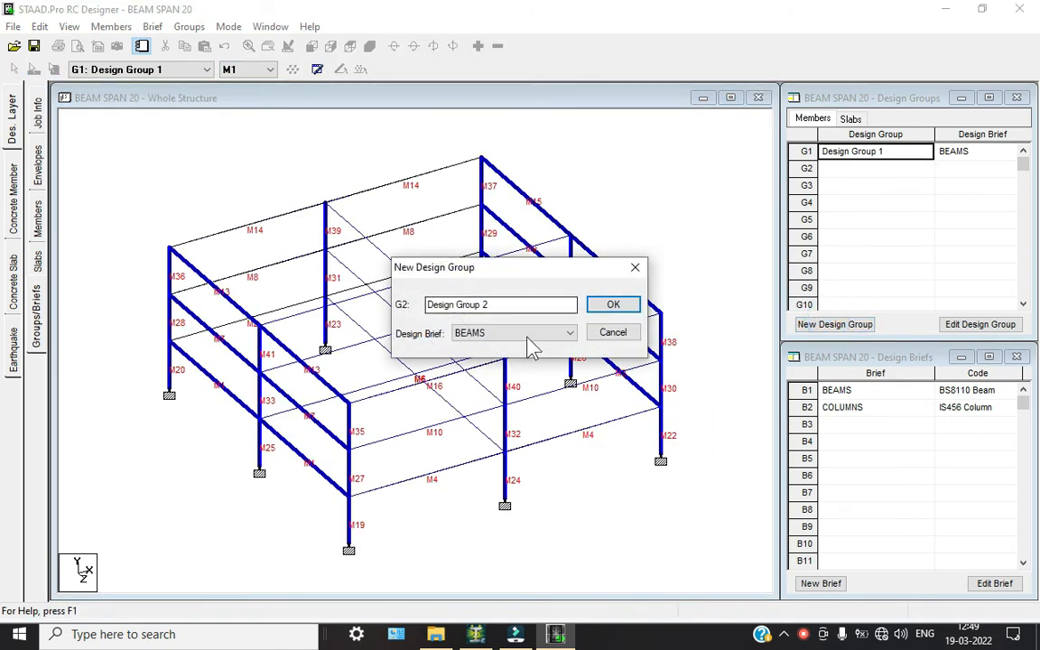
{"action": "left_click", "coordinate": [528, 334]}
{"action": "left_click", "coordinate": [476, 368]}
{"action": "left_click", "coordinate": [613, 304]}
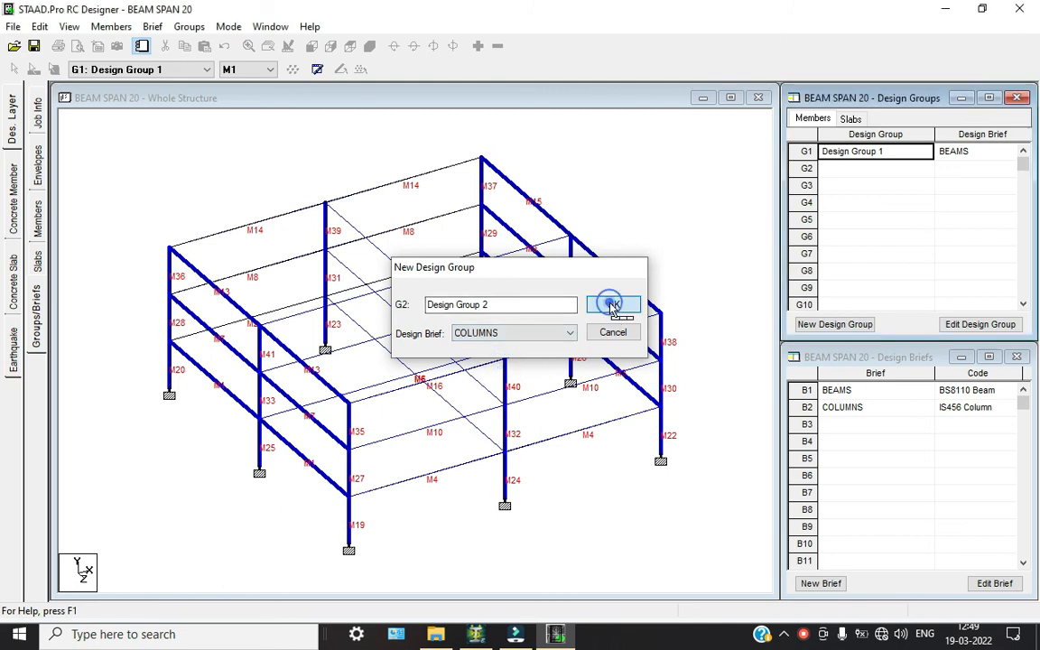
{"action": "left_click", "coordinate": [703, 224]}
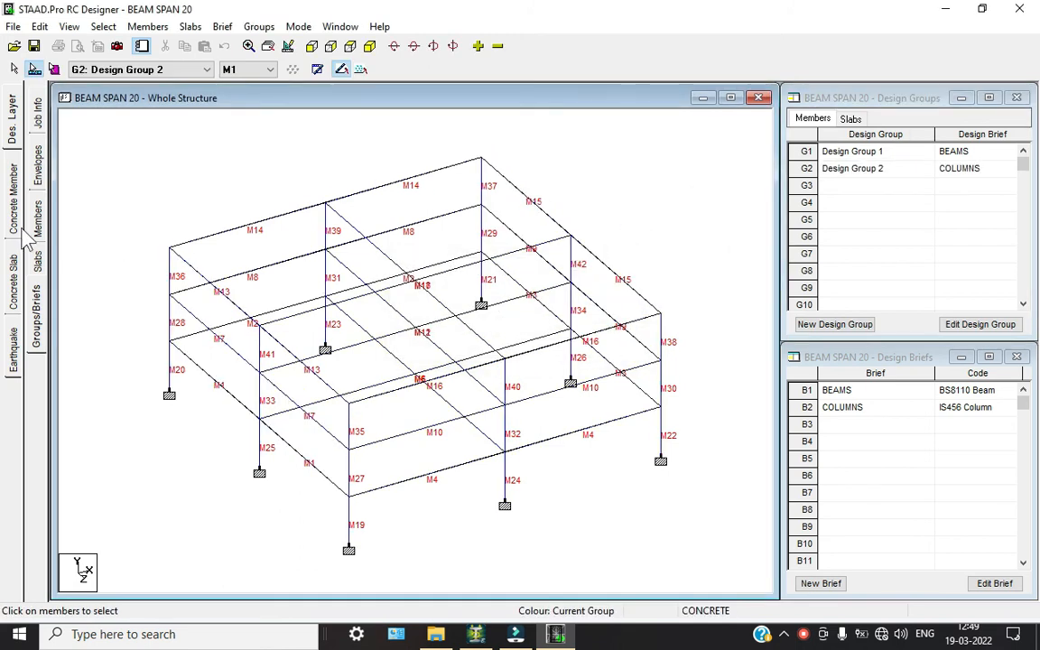
- Switch to concrete member design and try to design all members of Design Group 2
{"action": "left_click", "coordinate": [10, 204]}
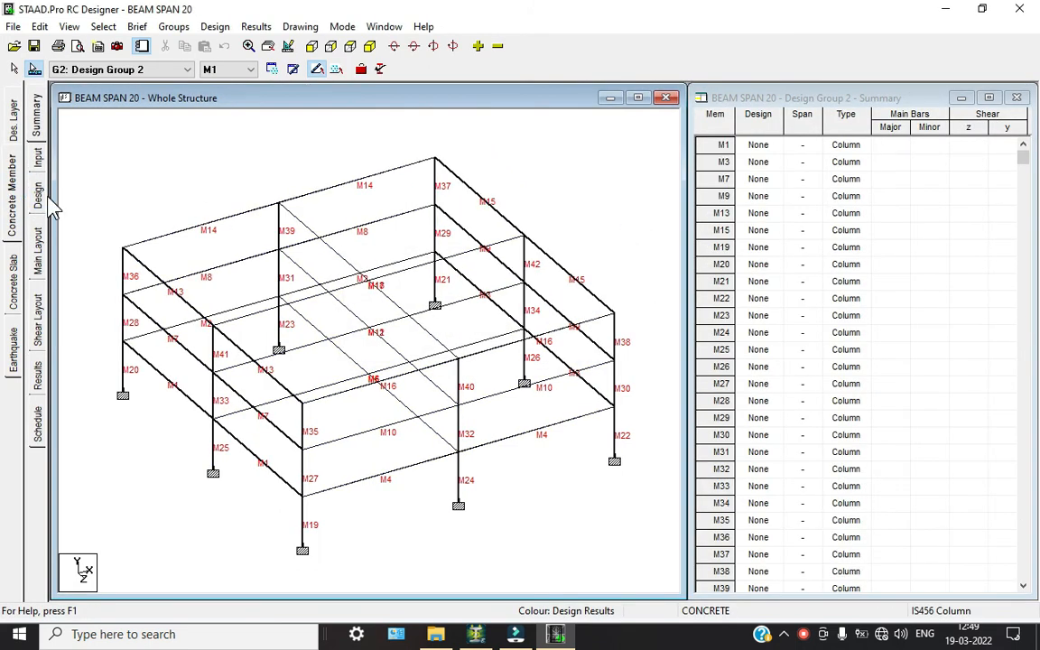
{"action": "left_click", "coordinate": [37, 197]}
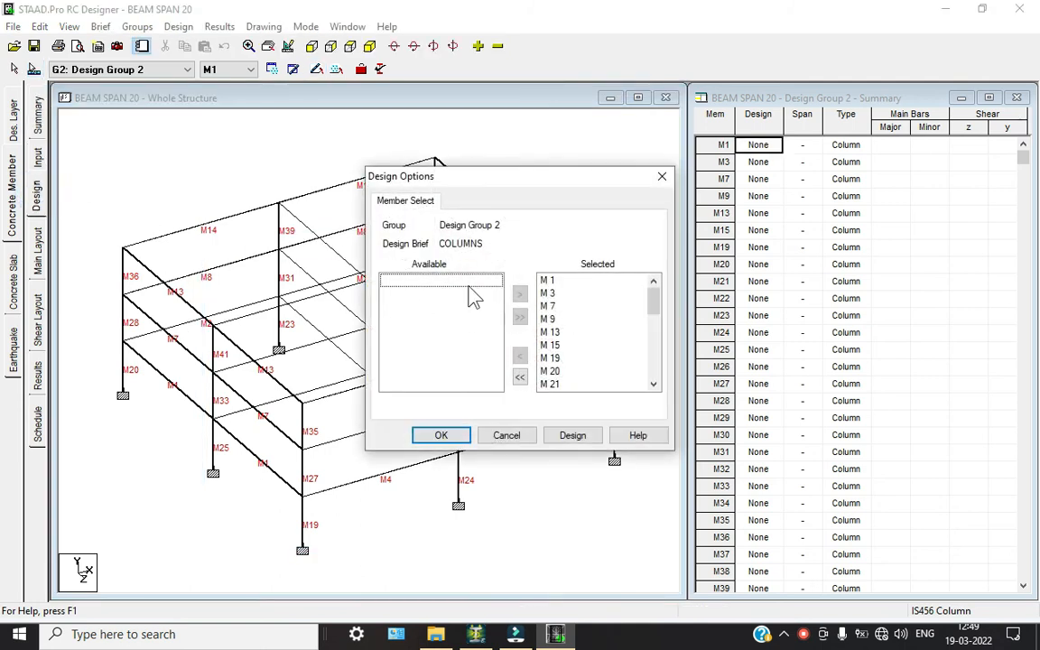
{"action": "left_click", "coordinate": [572, 436]}
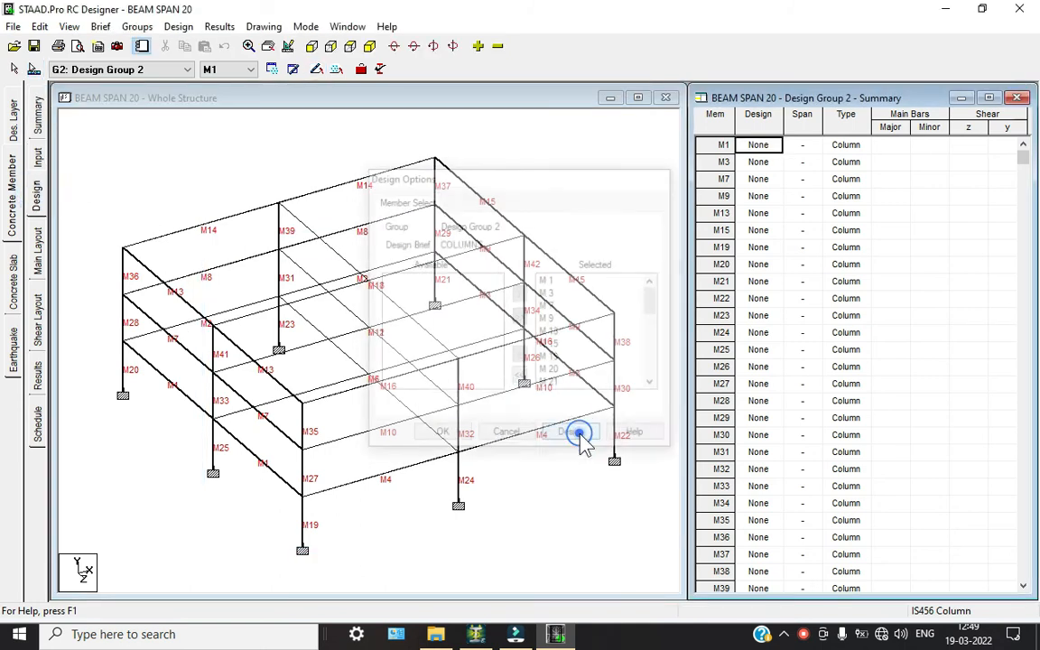
{"action": "left_click", "coordinate": [638, 350]}
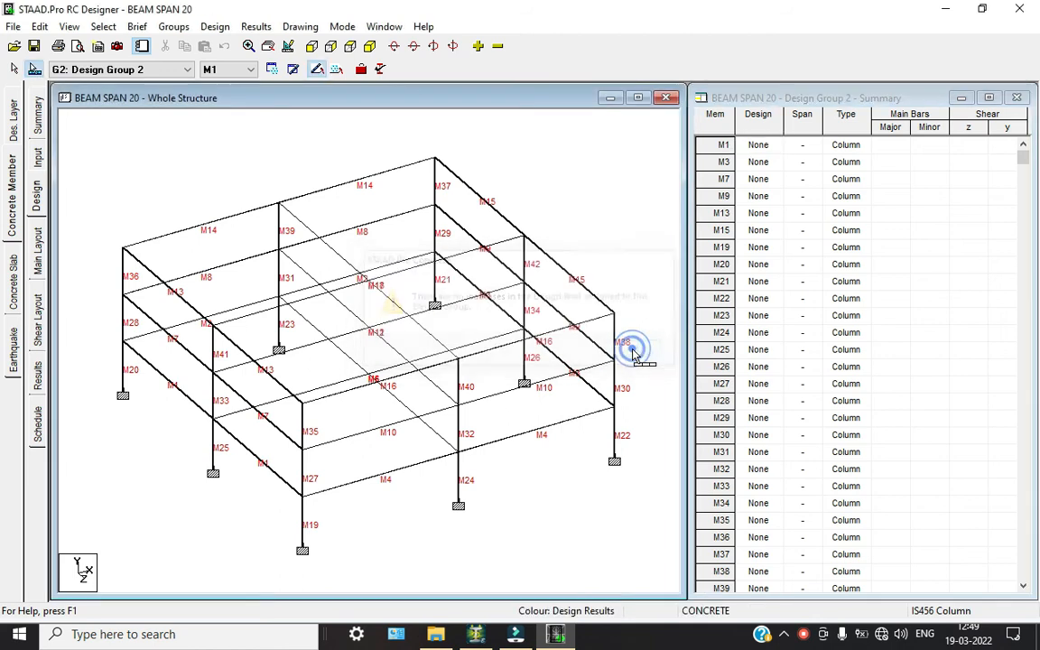
- Clear the member selection in the Design Group 2 design options, reselect all available members and accept
{"action": "left_click", "coordinate": [38, 195]}
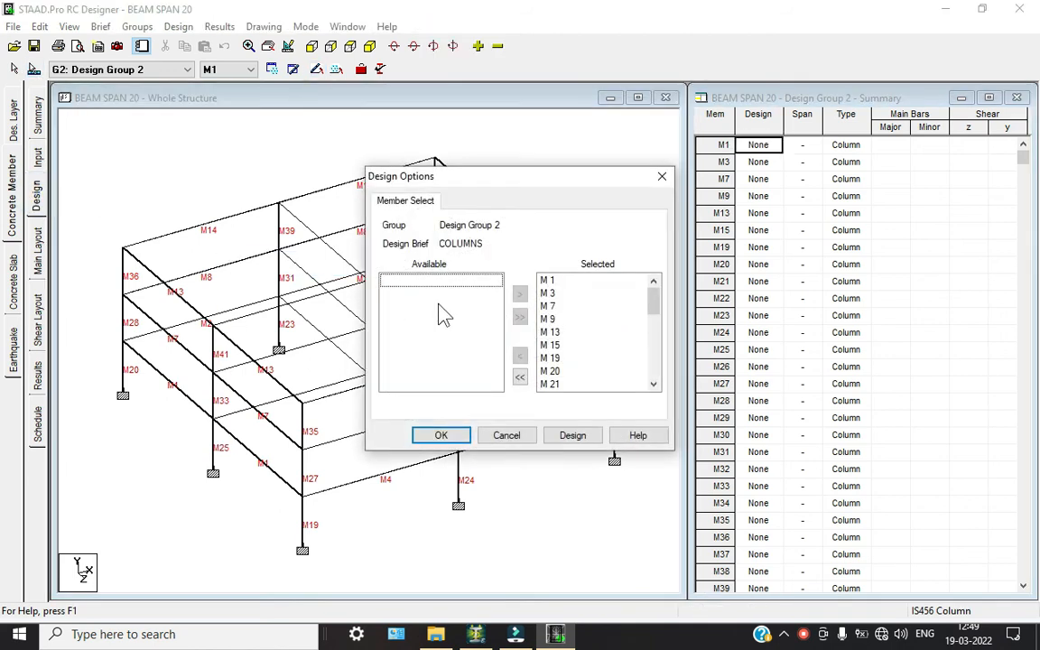
{"action": "left_click", "coordinate": [520, 378]}
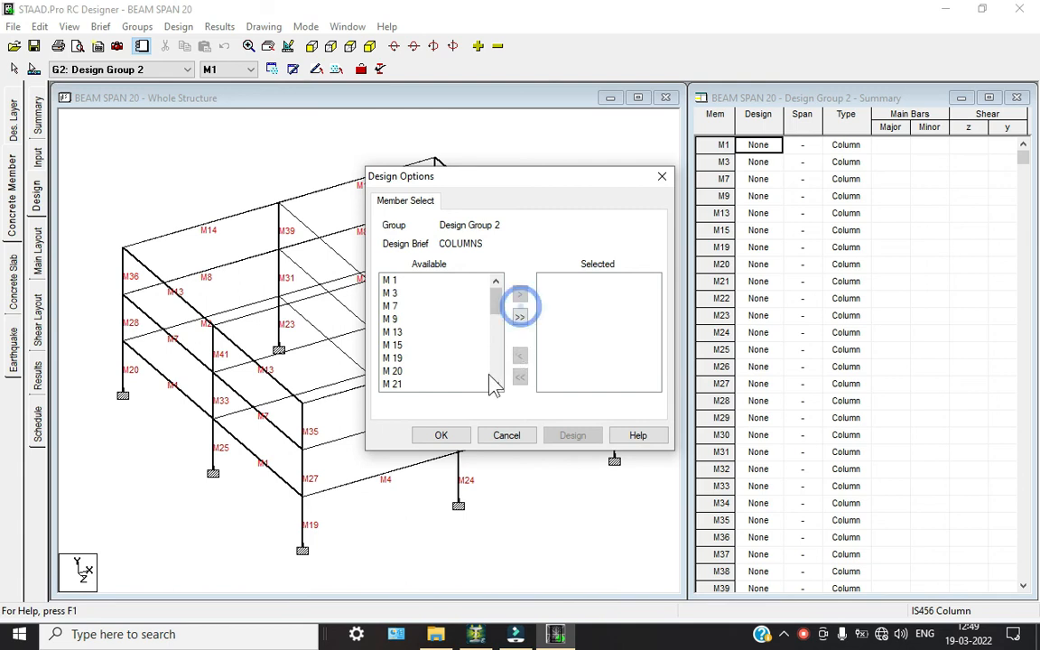
{"action": "left_click", "coordinate": [520, 316]}
{"action": "left_click", "coordinate": [449, 434]}
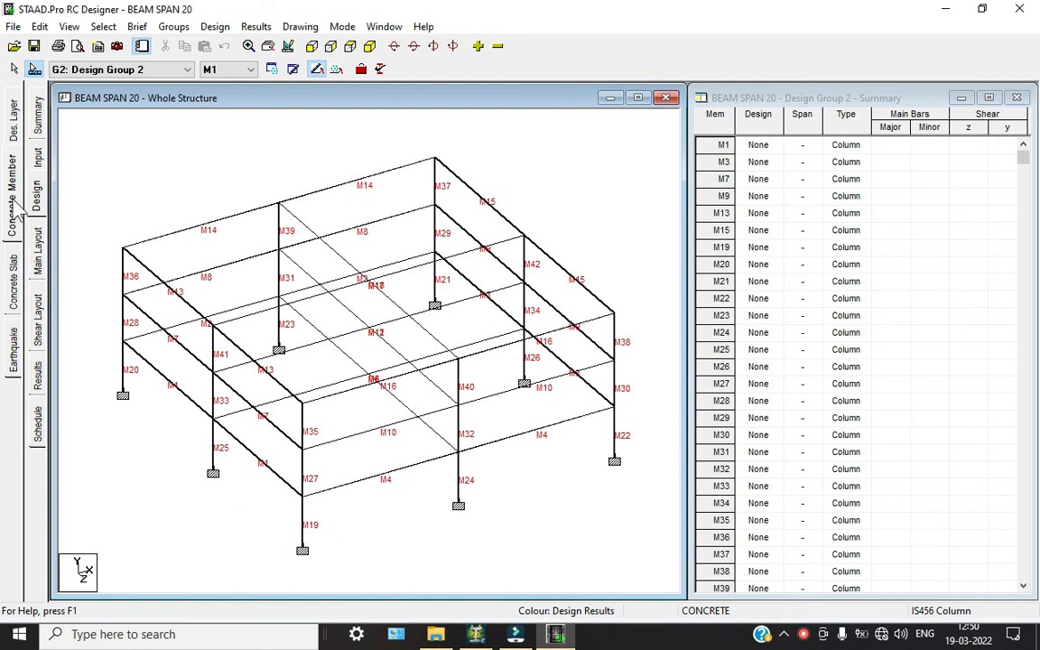
- Check Design Group 2 and the general settings of the BEAMS brief, and open the member table
{"action": "left_click", "coordinate": [12, 108]}
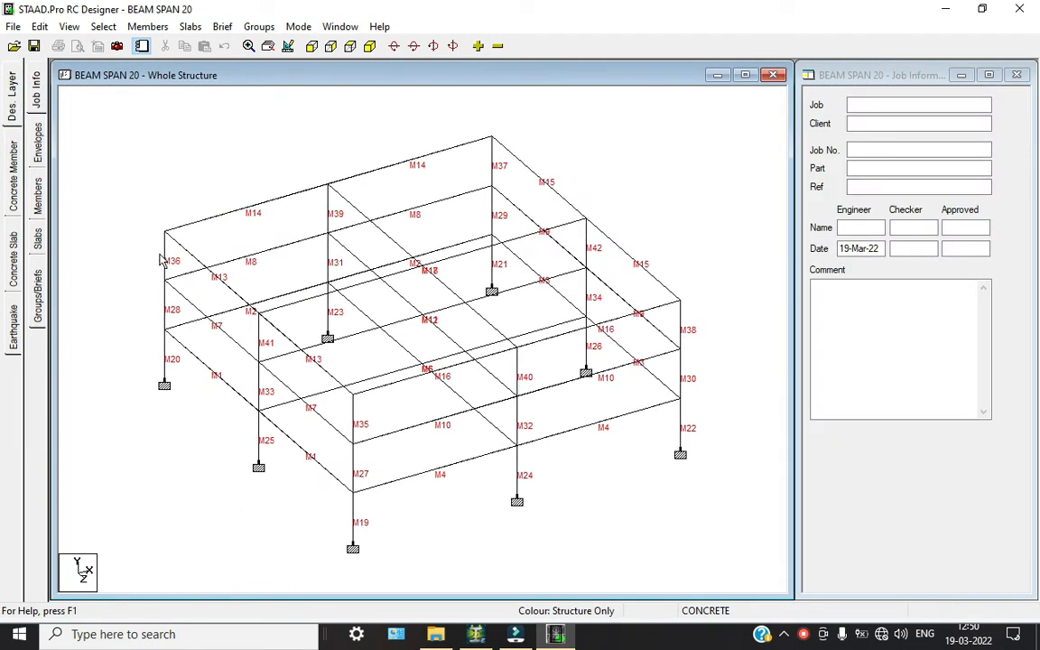
{"action": "left_click", "coordinate": [41, 307]}
{"action": "left_click", "coordinate": [862, 170]}
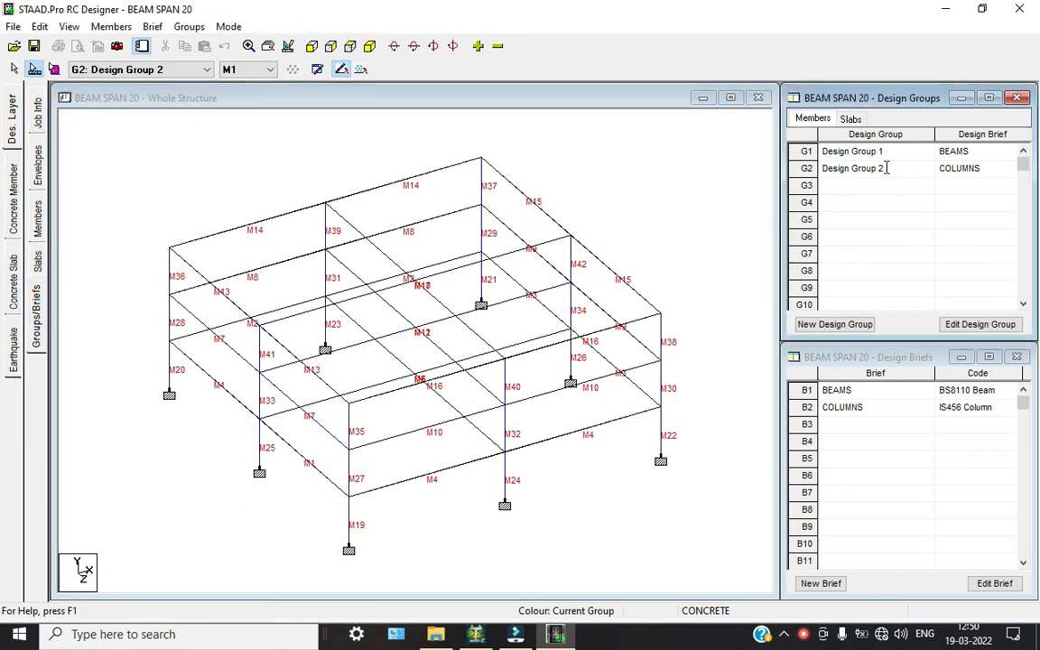
{"action": "left_click", "coordinate": [885, 168]}
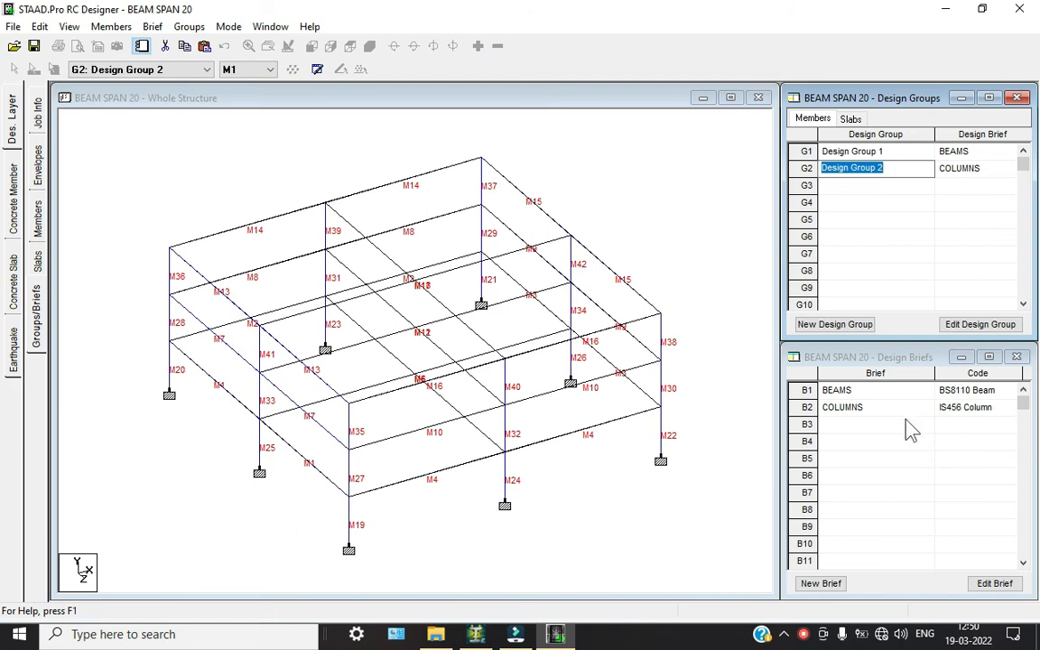
{"action": "left_click", "coordinate": [993, 583]}
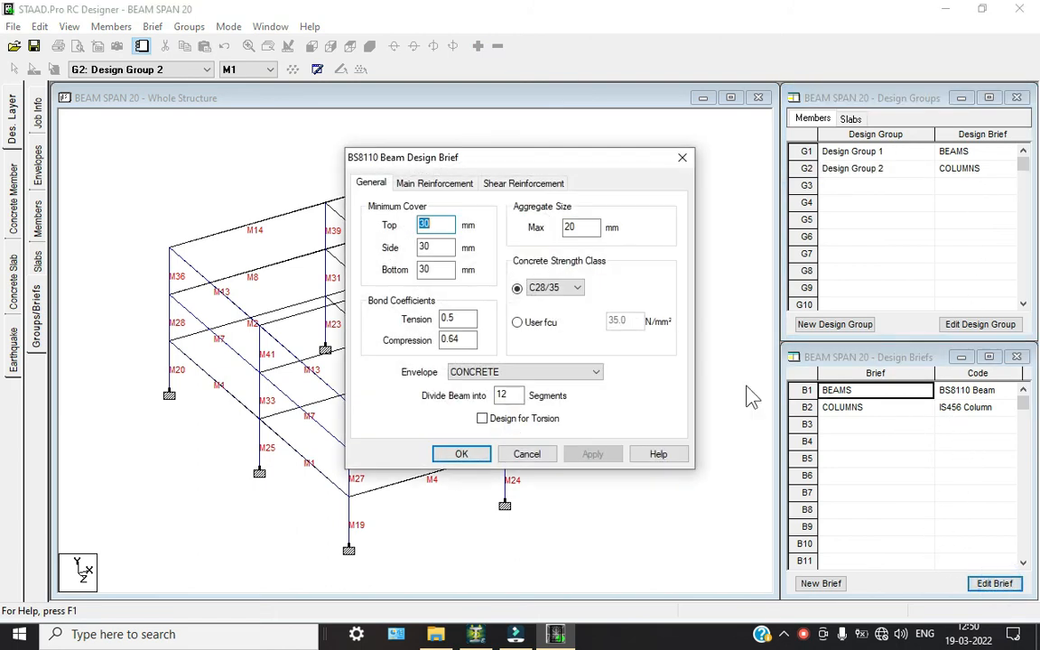
{"action": "left_click", "coordinate": [546, 456]}
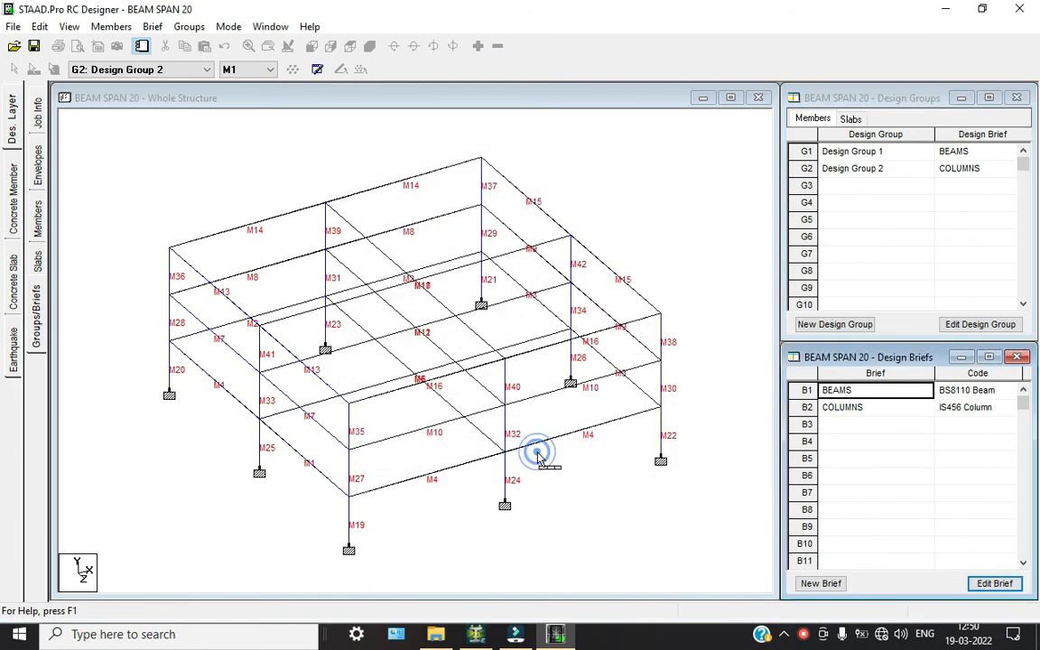
{"action": "left_click", "coordinate": [632, 226]}
{"action": "left_click", "coordinate": [38, 217]}
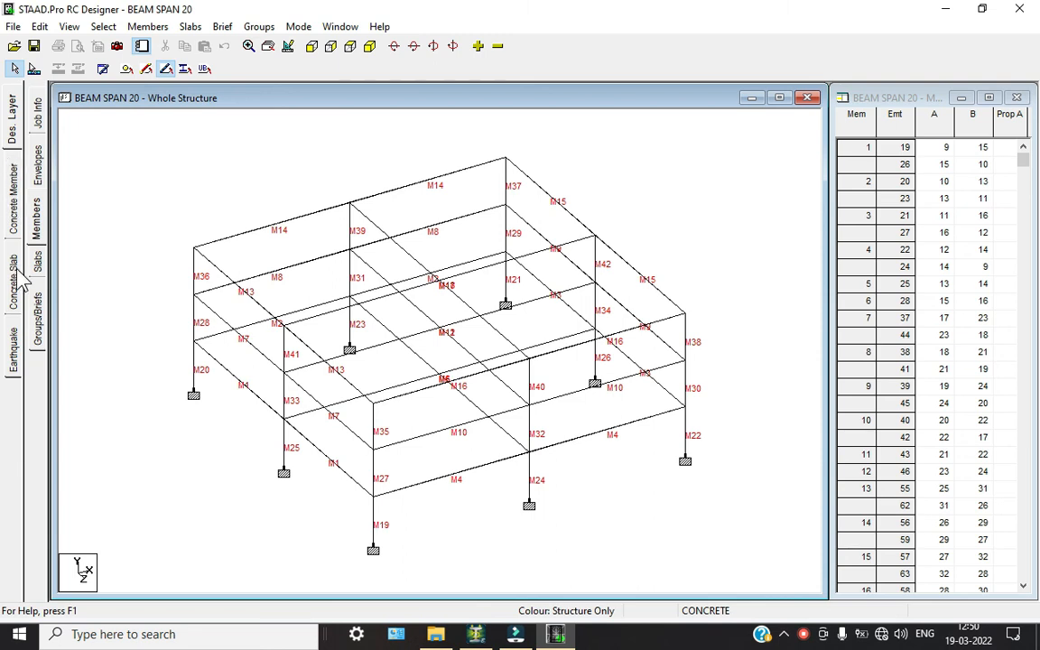
- Return to concrete member design and try again to design all members of Design Group 2
{"action": "left_click", "coordinate": [18, 203]}
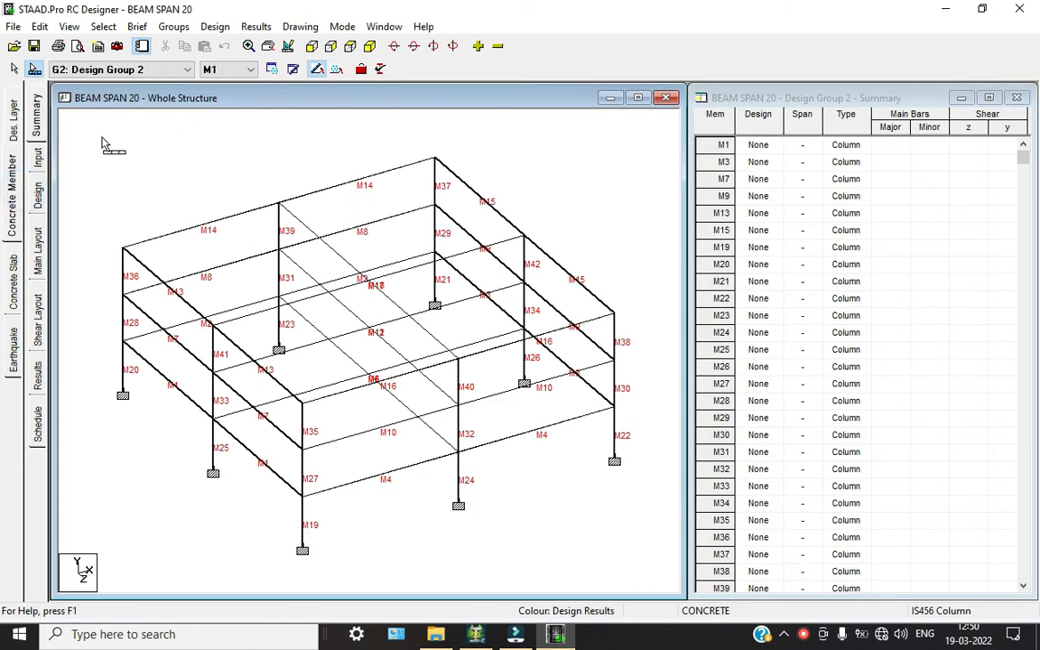
{"action": "left_click", "coordinate": [36, 199]}
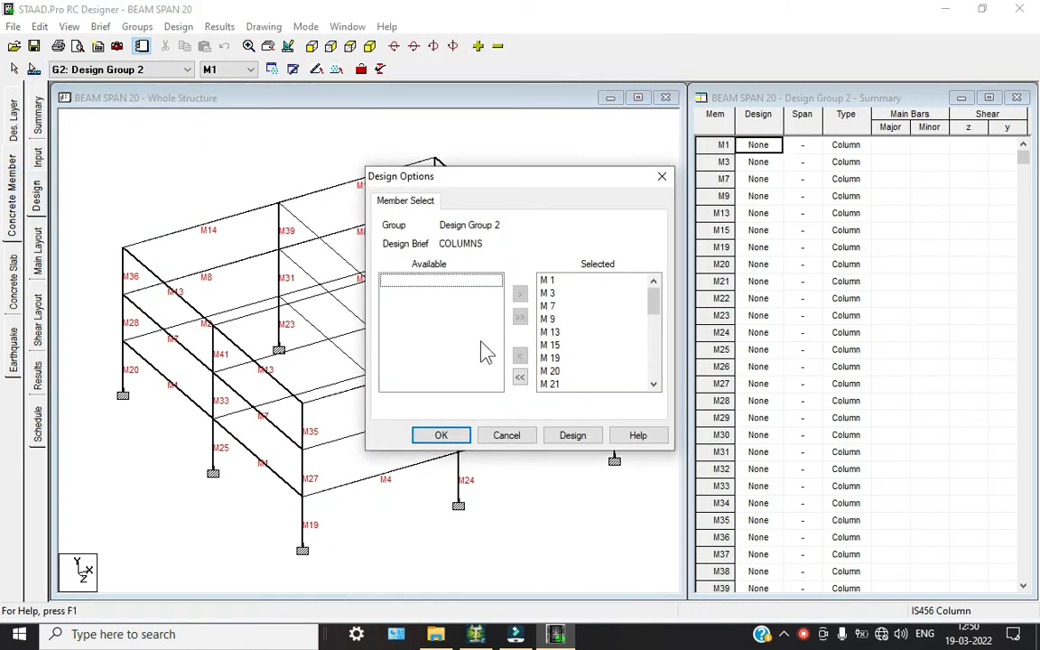
{"action": "left_click", "coordinate": [567, 438]}
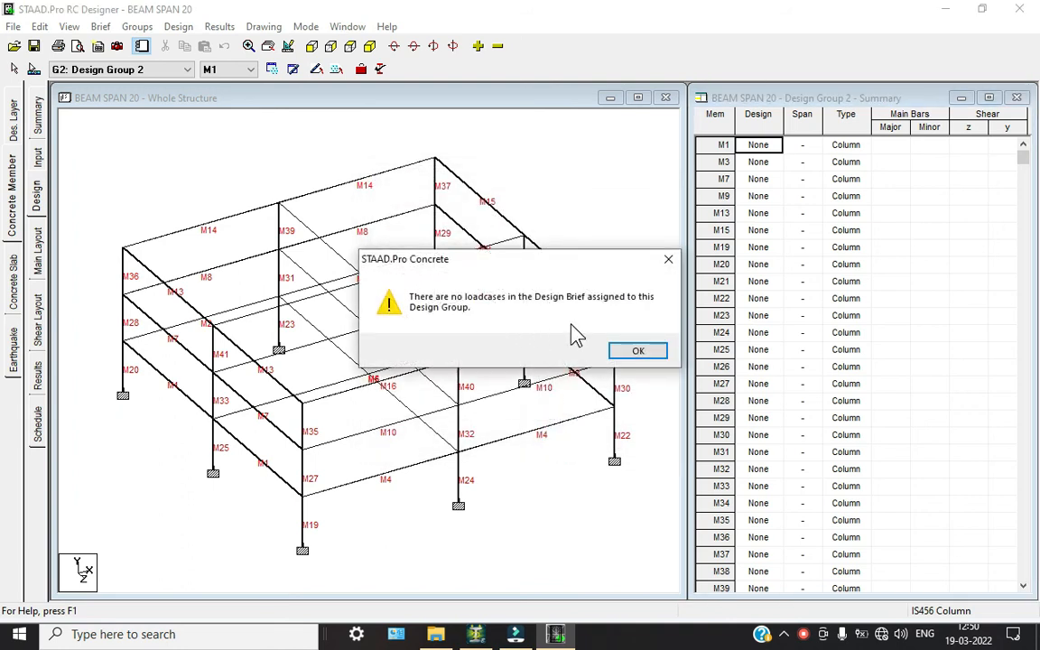
{"action": "left_click", "coordinate": [636, 354]}
- Return to the design groups and briefs and check the options for creating a new brief
{"action": "left_click", "coordinate": [13, 120]}
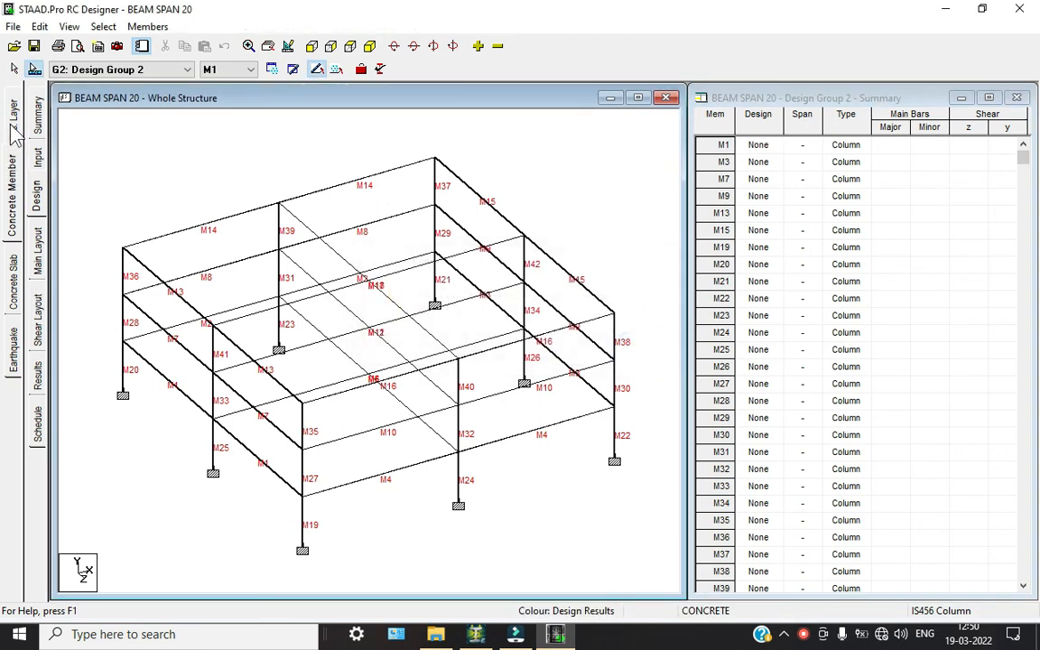
{"action": "left_click", "coordinate": [36, 303]}
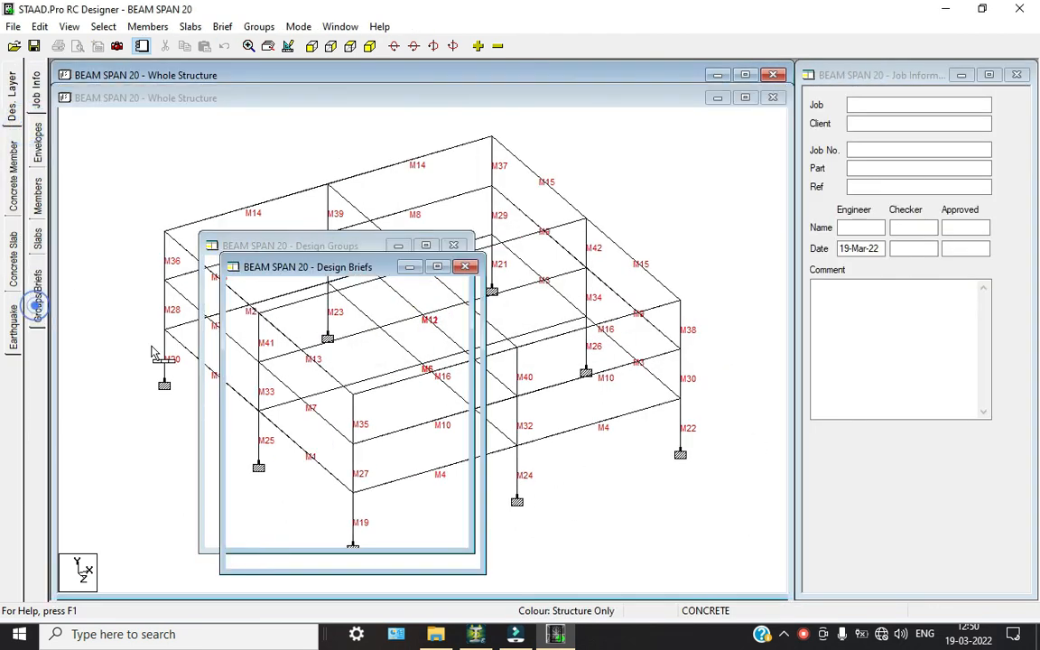
{"action": "left_click", "coordinate": [821, 584]}
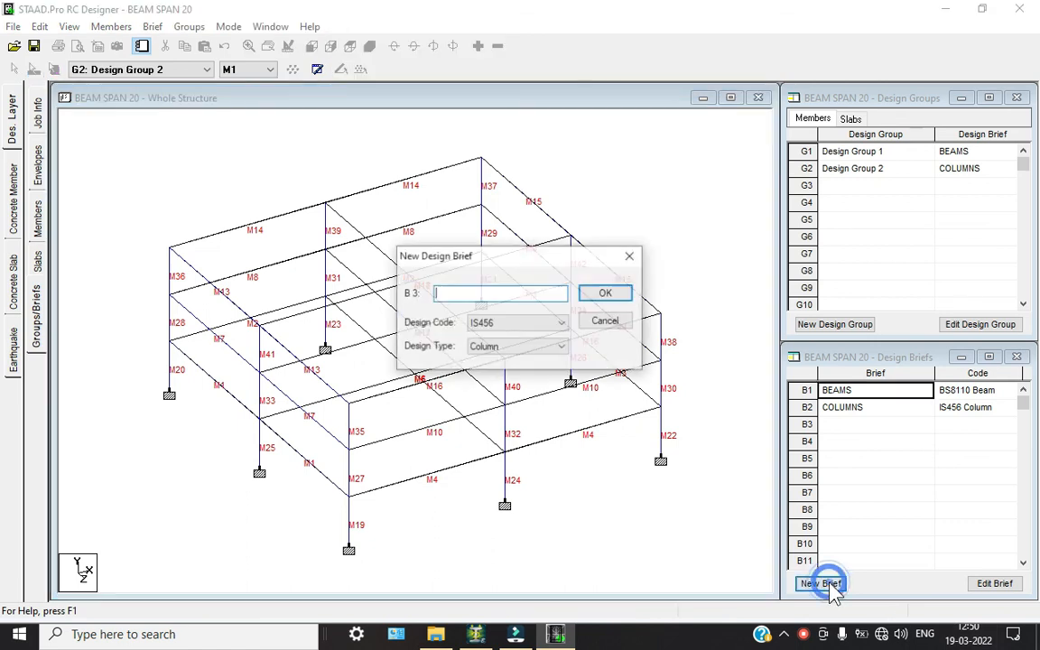
{"action": "left_click", "coordinate": [611, 321]}
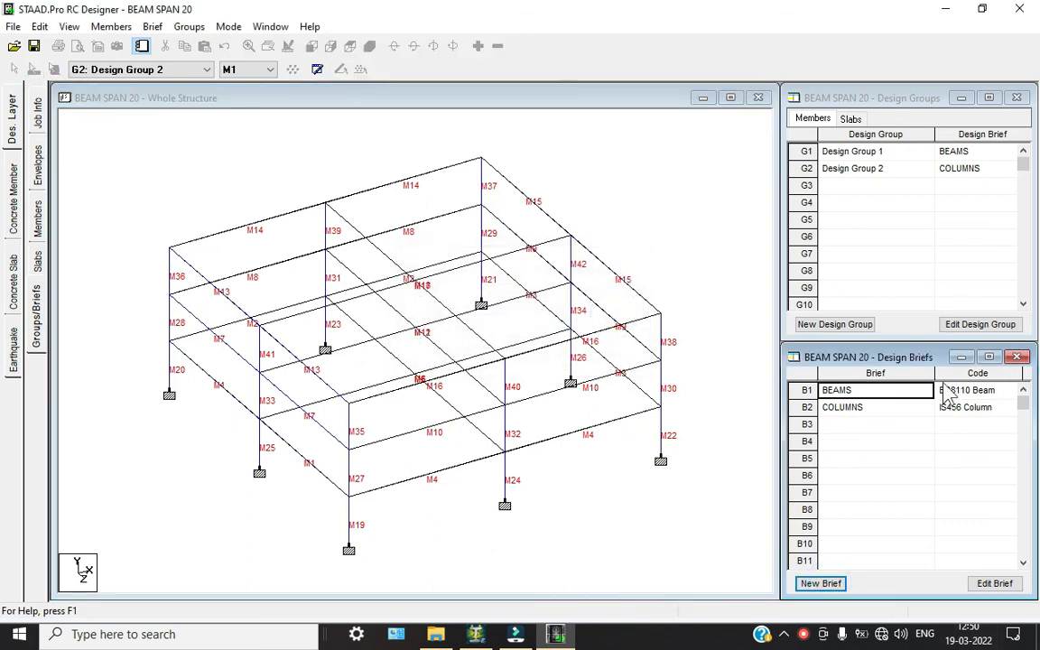
- Review the general, main reinforcement and shear reinforcement settings of the BEAMS brief, keeping CONCRETE as its envelope
{"action": "left_click", "coordinate": [977, 392]}
{"action": "left_click", "coordinate": [995, 583]}
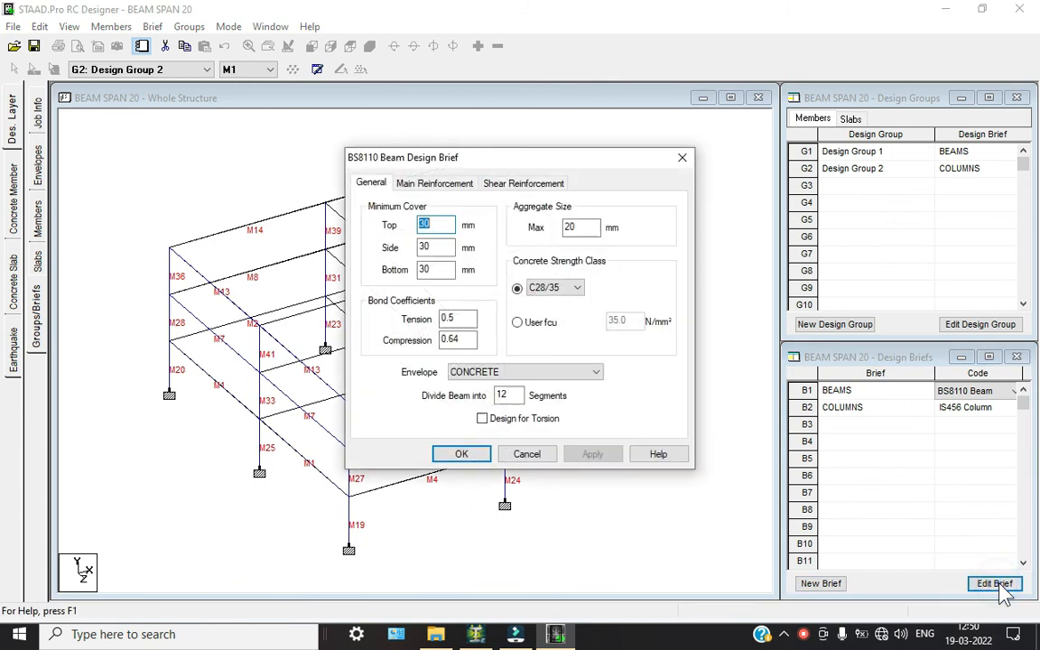
{"action": "left_click", "coordinate": [447, 183]}
{"action": "left_click", "coordinate": [505, 183]}
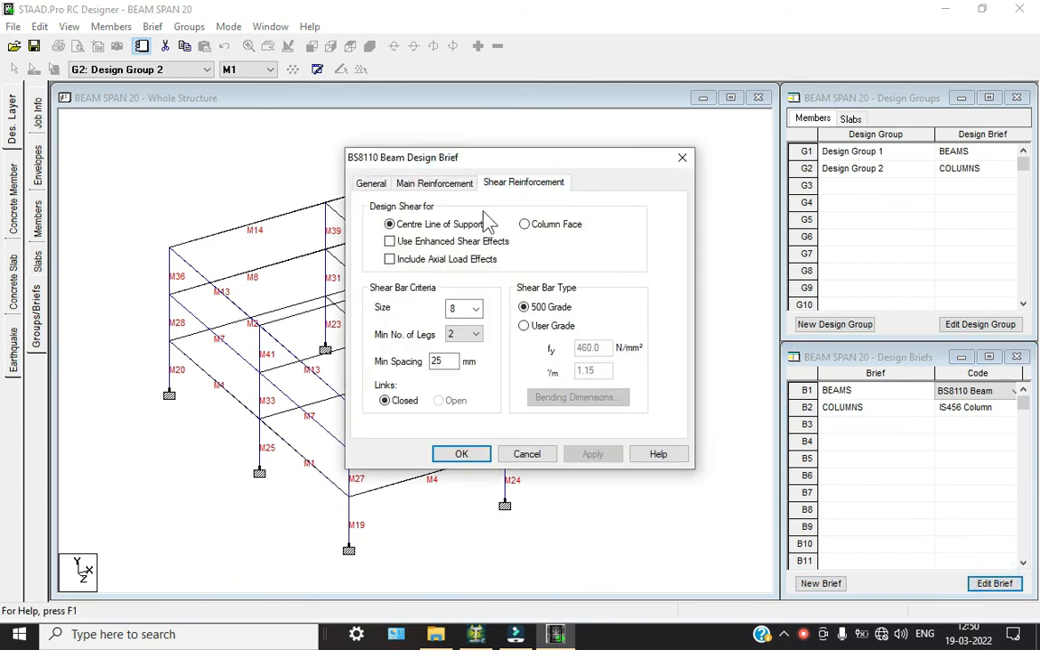
{"action": "left_click", "coordinate": [375, 183]}
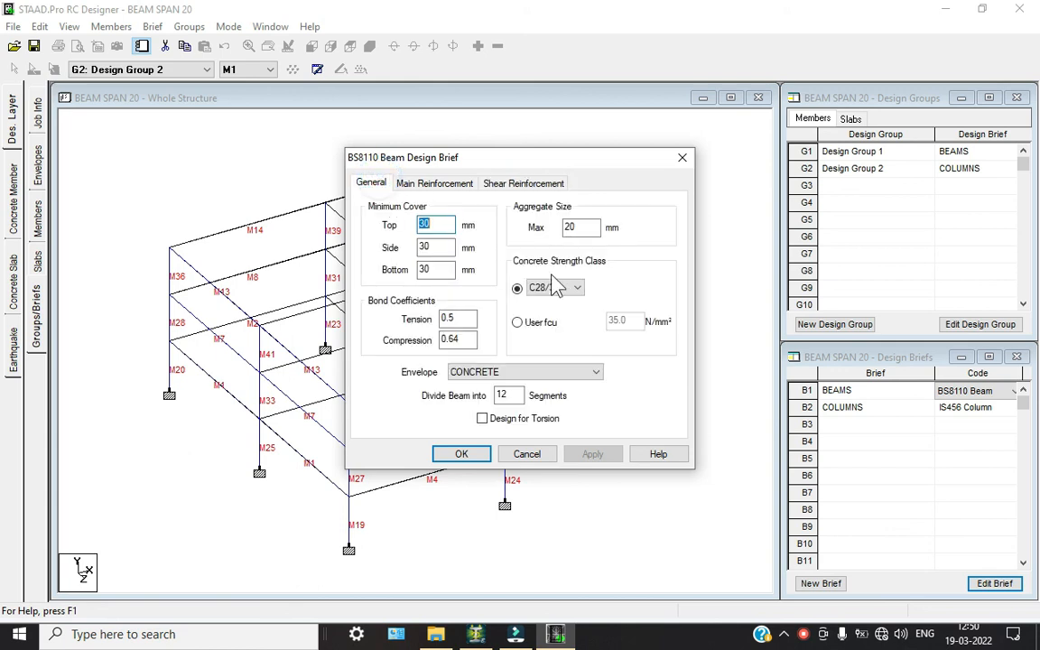
{"action": "left_click", "coordinate": [506, 371]}
{"action": "left_click", "coordinate": [505, 372]}
{"action": "left_click", "coordinate": [474, 454]}
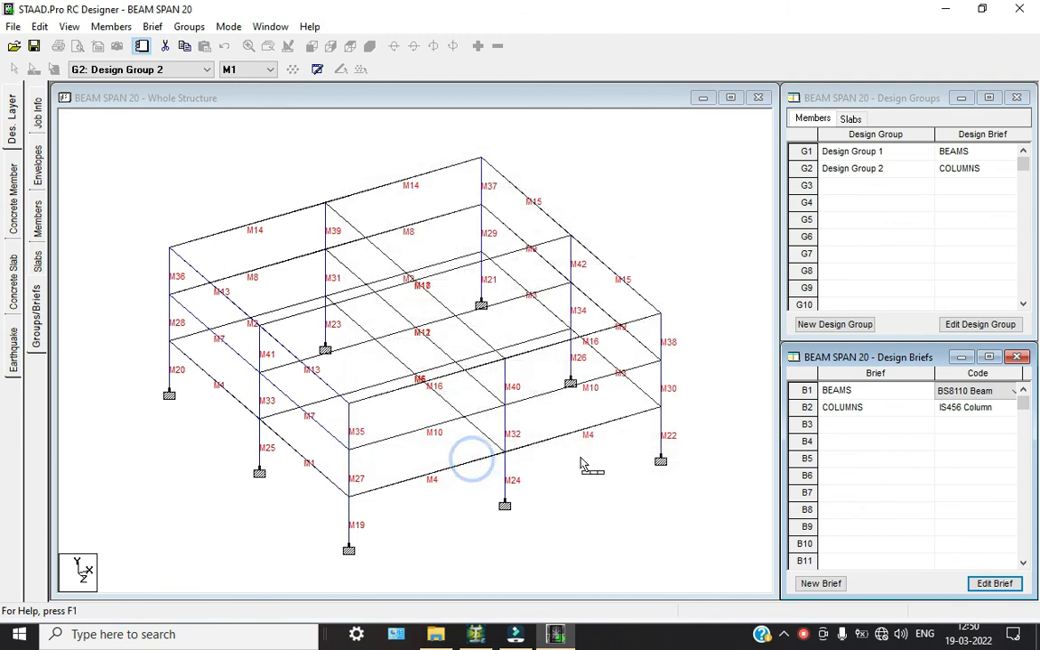
{"action": "left_click", "coordinate": [660, 460]}
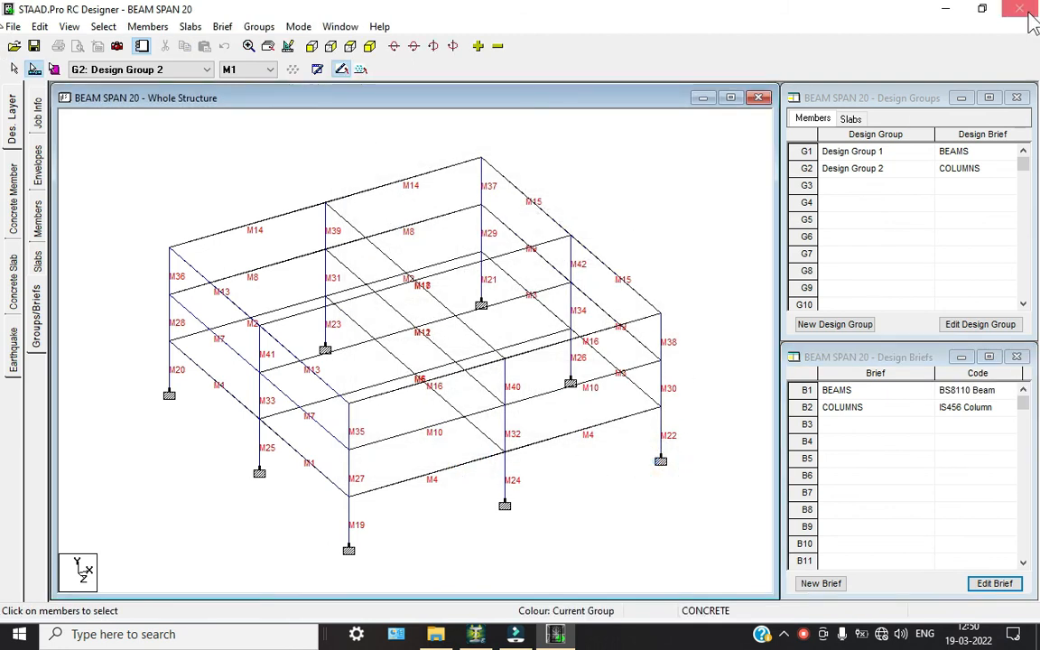